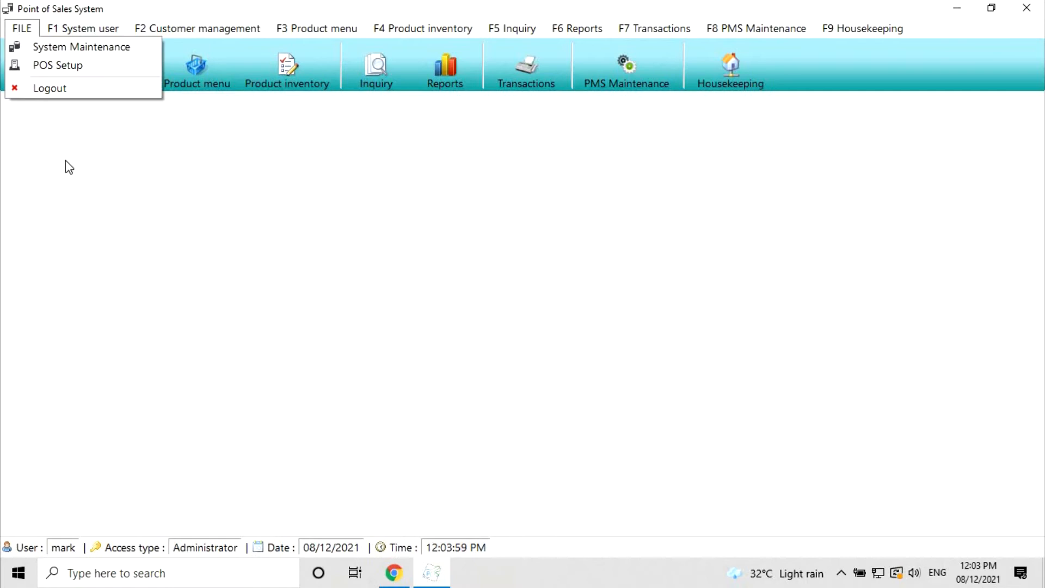
- Preview and close the System user, Customer, Product and Product inventory menus
{"action": "left_click", "coordinate": [38, 76]}
{"action": "left_click", "coordinate": [39, 79]}
{"action": "key", "text": "Escape"}
{"action": "left_click", "coordinate": [123, 64]}
{"action": "key", "text": "Escape"}
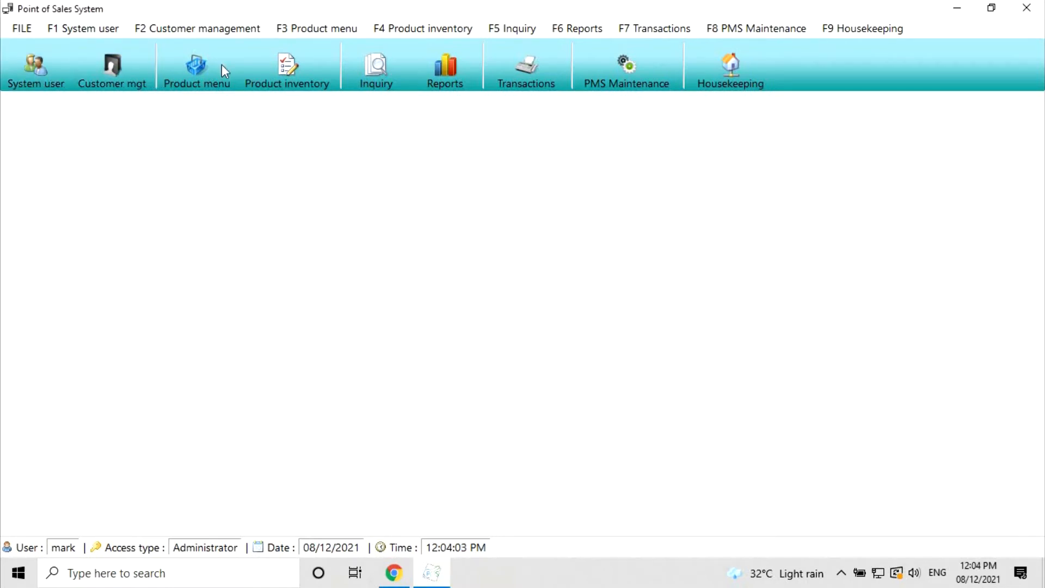
{"action": "left_click", "coordinate": [220, 65]}
{"action": "key", "text": "Escape"}
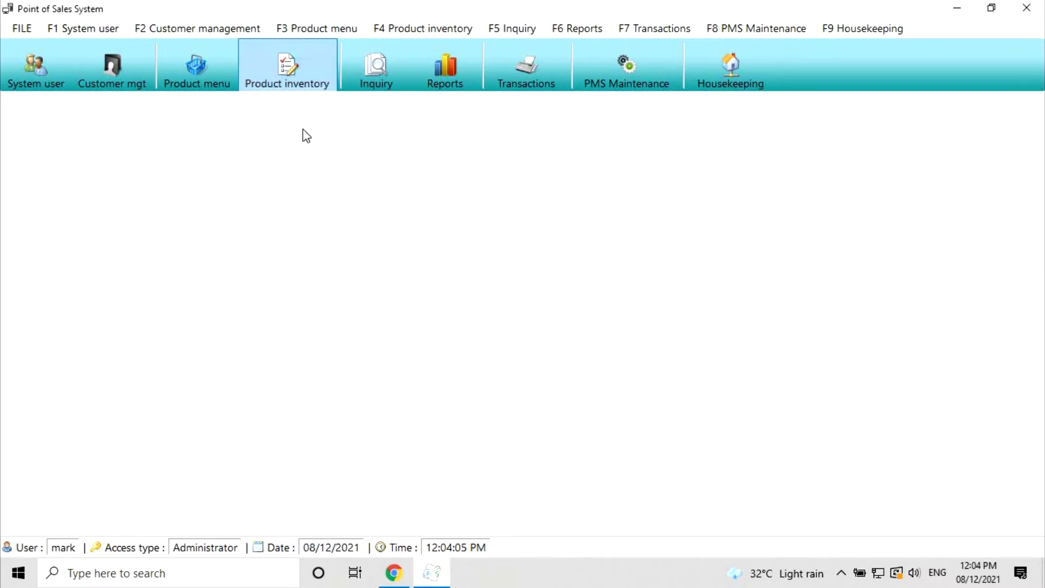
{"action": "key", "text": "F4"}
{"action": "key", "text": "Escape"}
- Preview and close the Inquiry, Reports and Transactions menus
{"action": "key", "text": "F5"}
{"action": "key", "text": "Escape"}
{"action": "left_click", "coordinate": [460, 73]}
{"action": "key", "text": "Escape"}
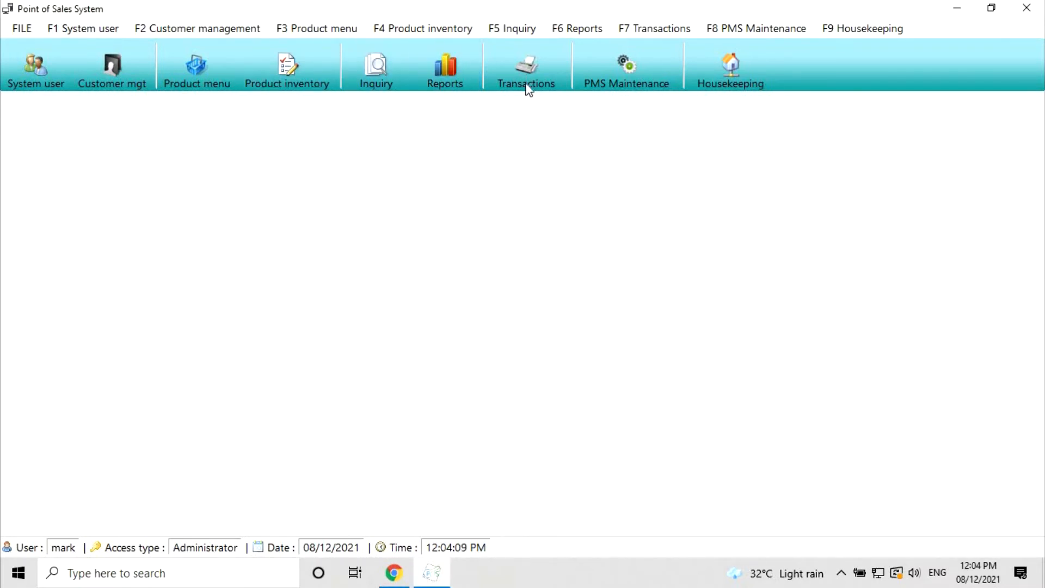
{"action": "left_click", "coordinate": [525, 79]}
{"action": "key", "text": "Escape"}
- Log in to PMS Maintenance with the maintenance username and password
{"action": "left_click", "coordinate": [629, 86]}
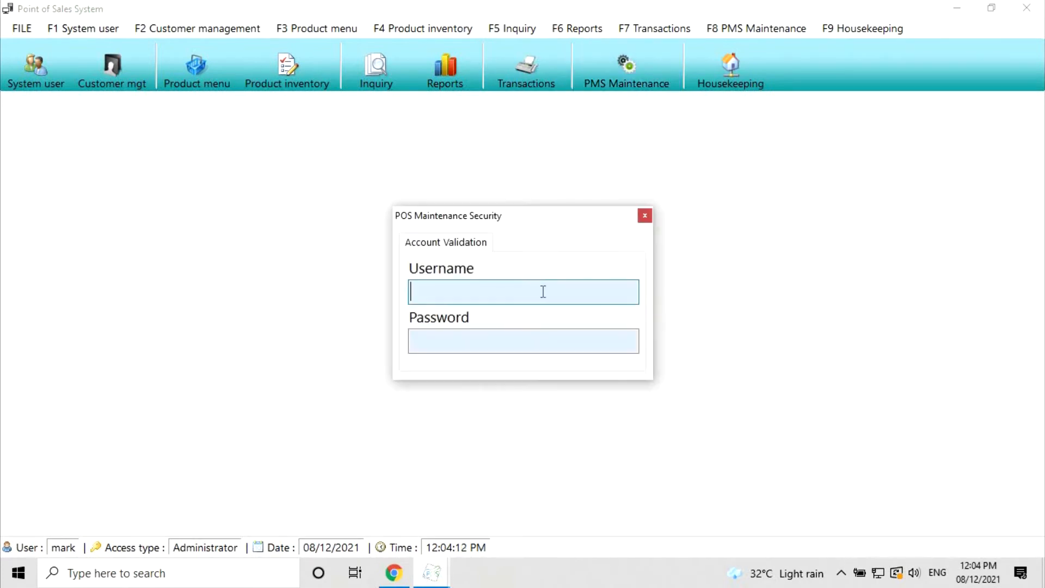
{"action": "type", "text": "mark"}
{"action": "key", "text": "Tab"}
{"action": "type", "text": "*****"}
{"action": "key", "text": "BackSpace"}
{"action": "key", "text": "BackSpace"}
{"action": "key", "text": "BackSpace"}
{"action": "key", "text": "BackSpace"}
{"action": "key", "text": "BackSpace"}
{"action": "type", "text": "*************"}
{"action": "key", "text": "Return"}
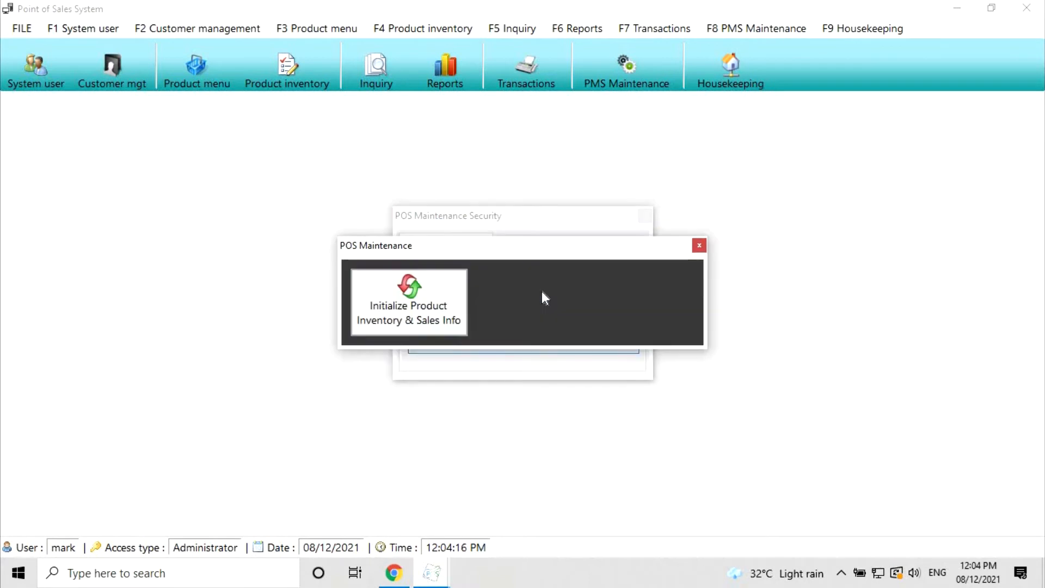
- Close POS Maintenance, then open the System user form under Housekeeping
{"action": "key", "text": "Escape"}
{"action": "key", "text": "Escape"}
{"action": "left_click", "coordinate": [732, 71]}
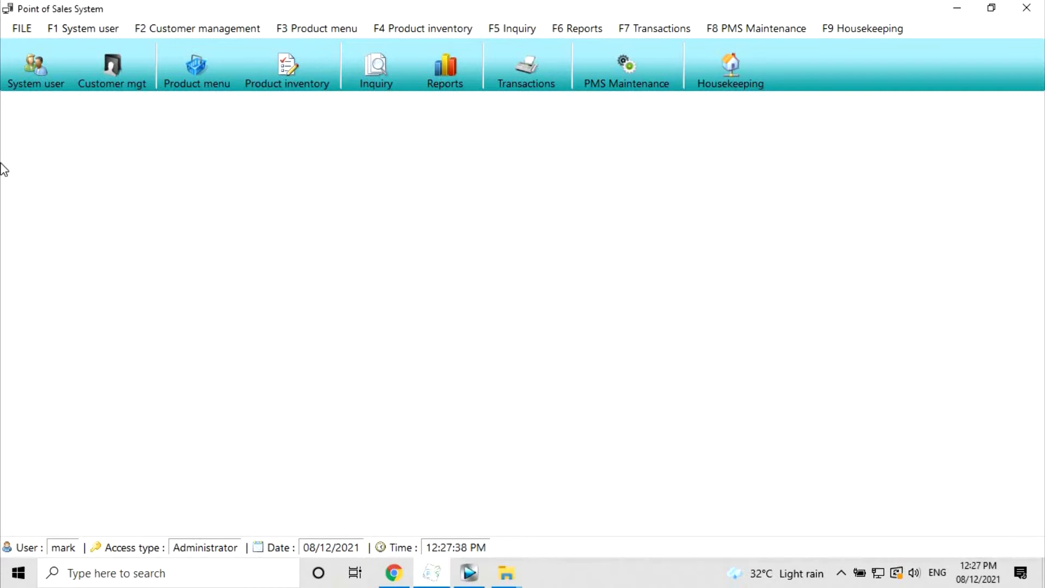
{"action": "left_click", "coordinate": [25, 70]}
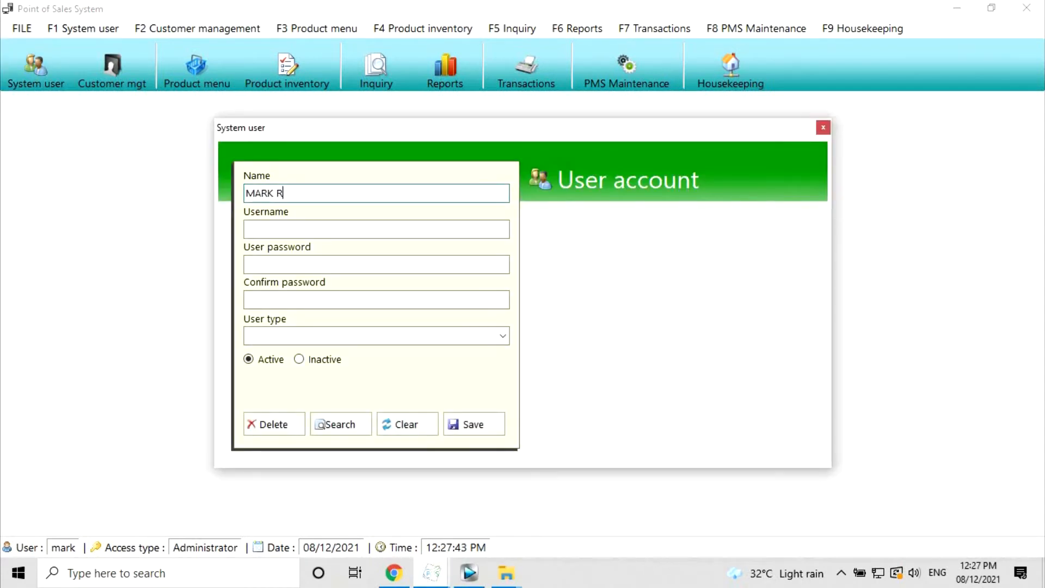
- Enter the new user's full name, username and password
{"action": "key", "text": "Tab"}
{"action": "type", "text": "mark123"}
{"action": "key", "text": "Tab"}
{"action": "type", "text": "****"}
{"action": "key", "text": "Tab"}
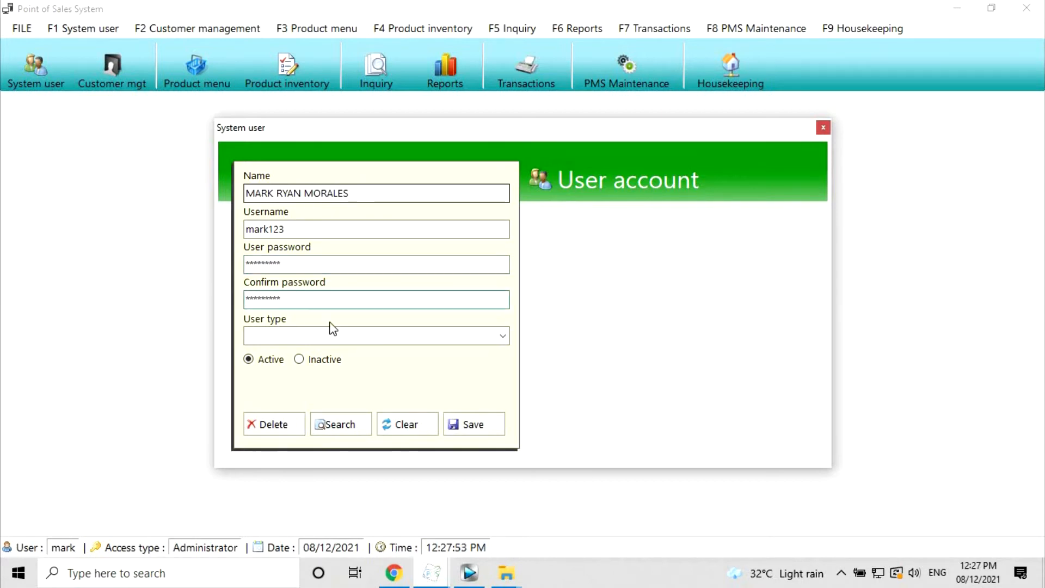
- Set user type Administrator with Active status, then save and acknowledge the confirmation
{"action": "left_click", "coordinate": [502, 337]}
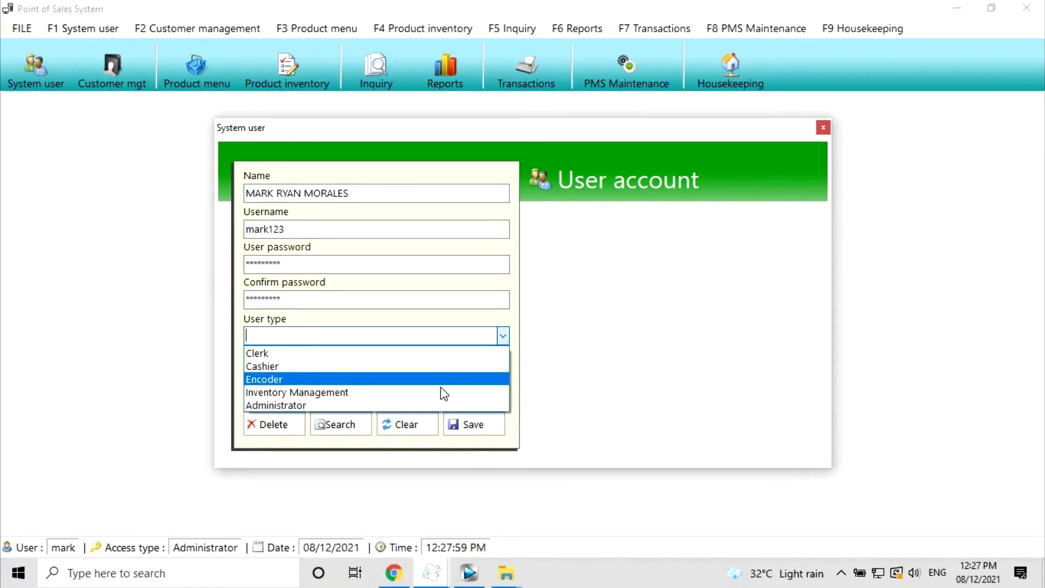
{"action": "left_click", "coordinate": [290, 404]}
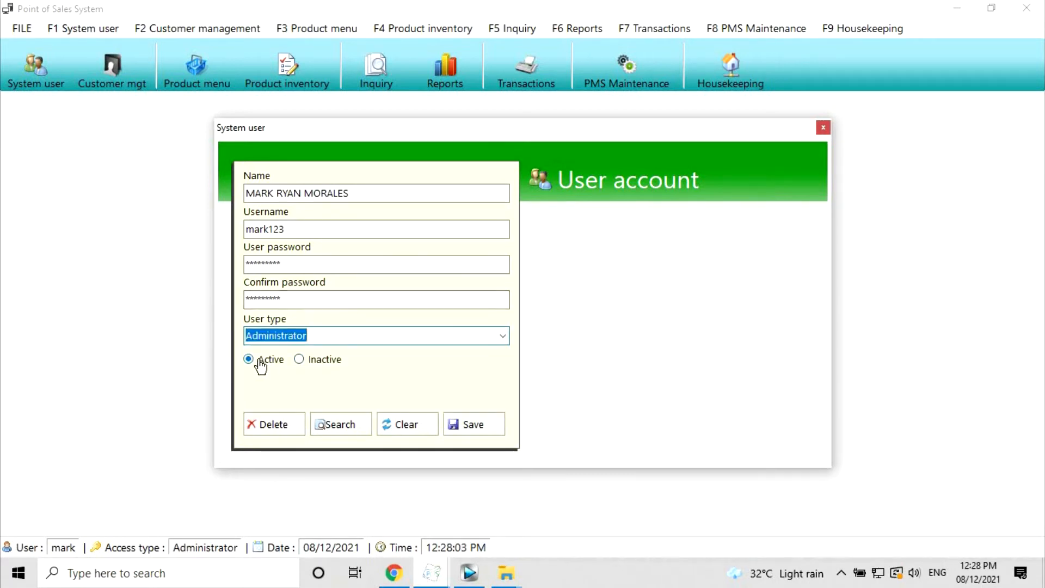
{"action": "left_click", "coordinate": [279, 359]}
{"action": "left_click", "coordinate": [321, 360]}
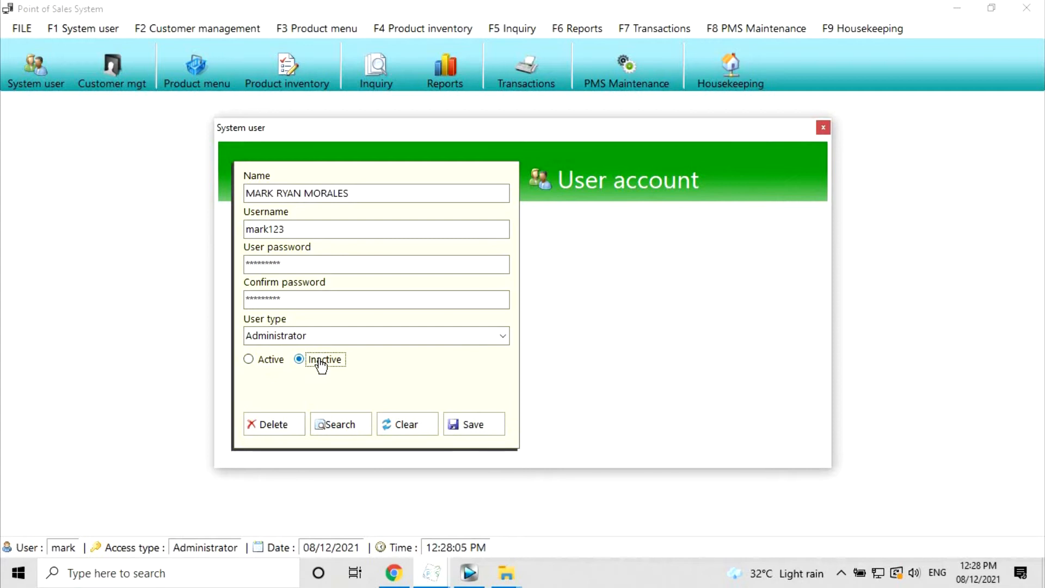
{"action": "left_click", "coordinate": [257, 368]}
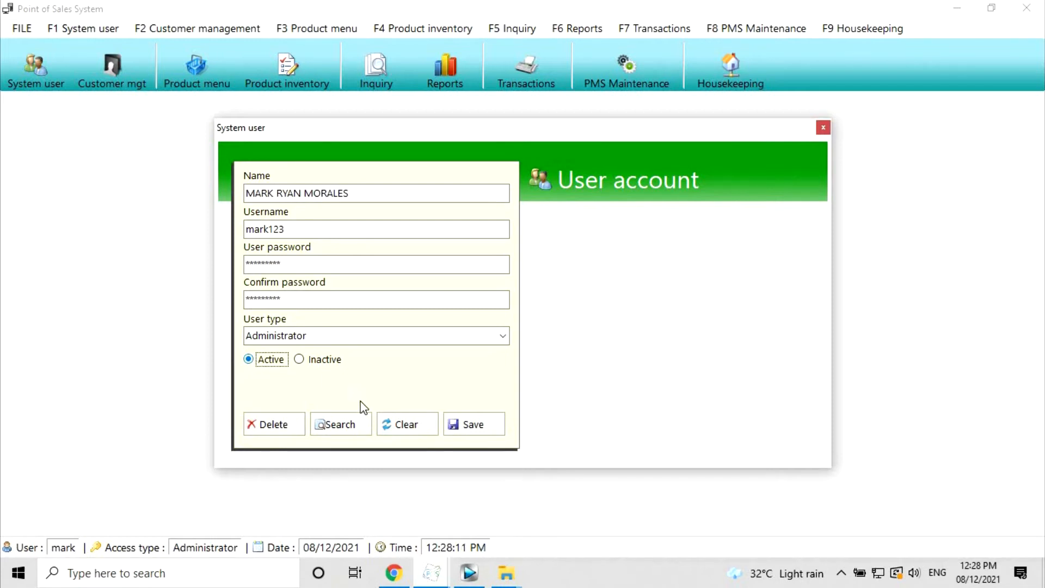
{"action": "left_click", "coordinate": [474, 425]}
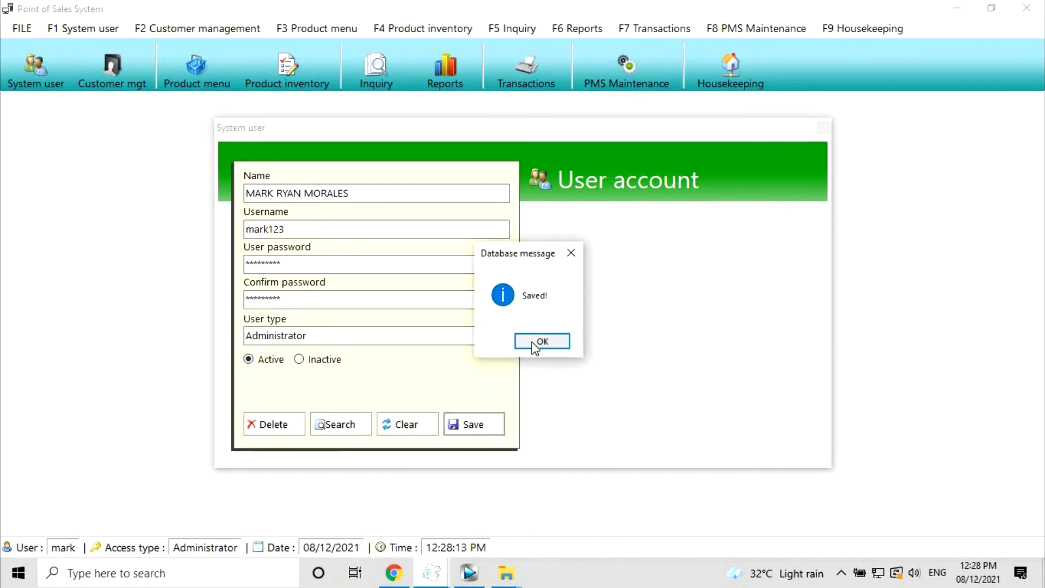
{"action": "left_click", "coordinate": [535, 343]}
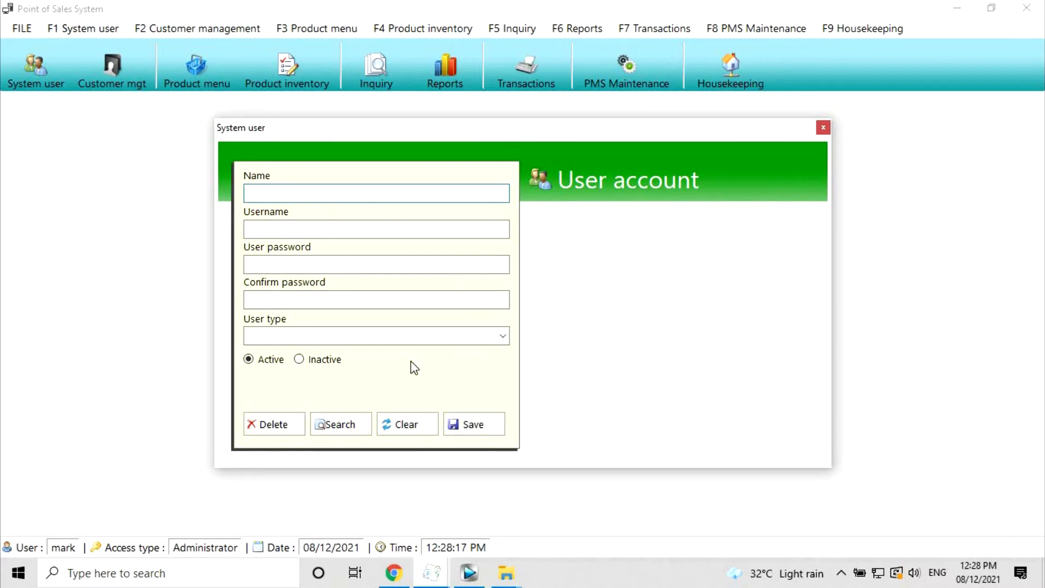
- Open the User list of all users and scroll through it
{"action": "left_click", "coordinate": [343, 427]}
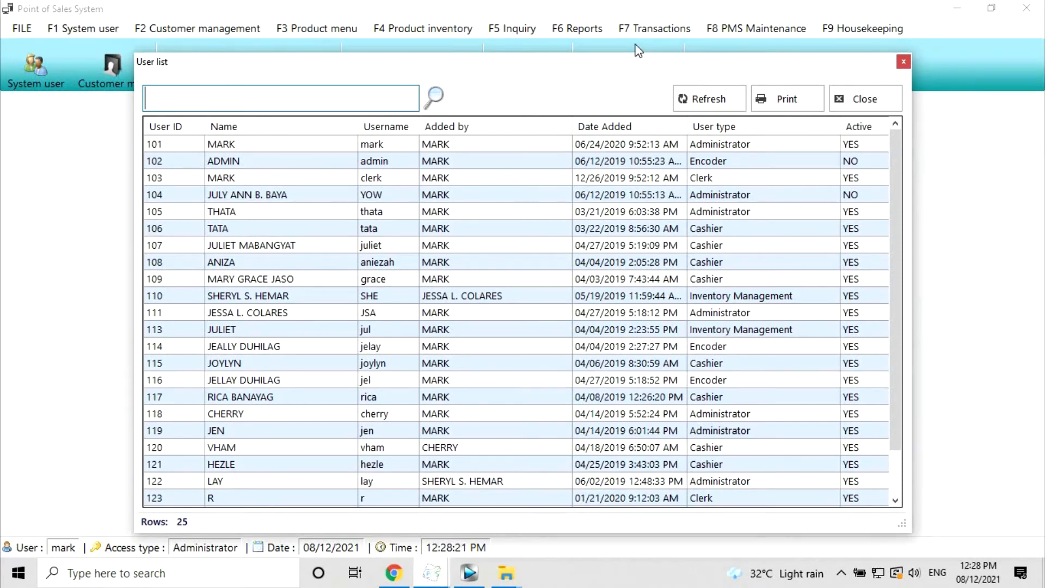
{"action": "left_click_drag", "start_coordinate": [636, 56], "coordinate": [635, 35]}
{"action": "left_click_drag", "start_coordinate": [891, 207], "coordinate": [883, 269]}
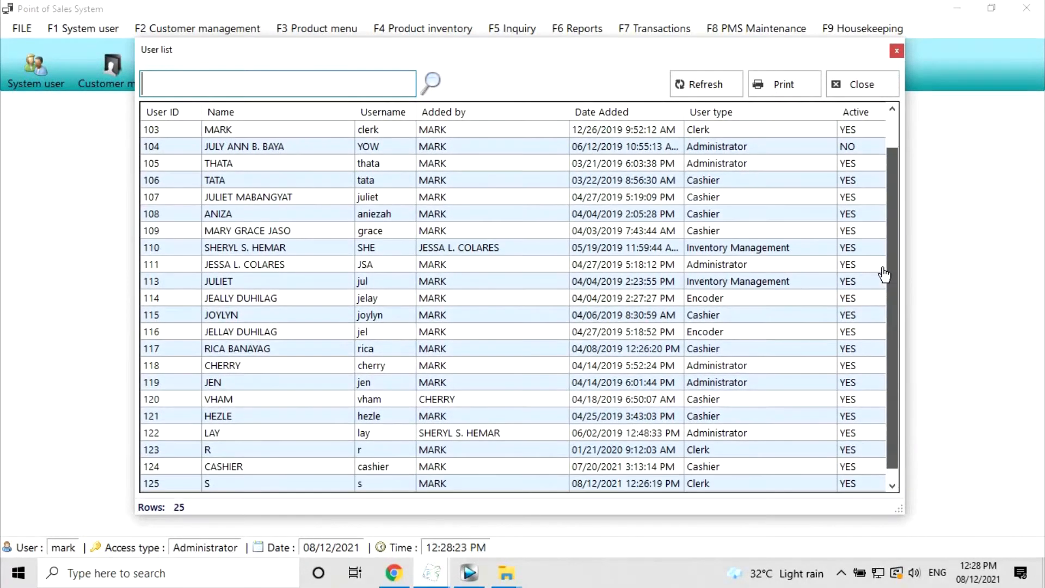
{"action": "scroll", "coordinate": [883, 274], "scroll_direction": "down", "scroll_amount": 1}
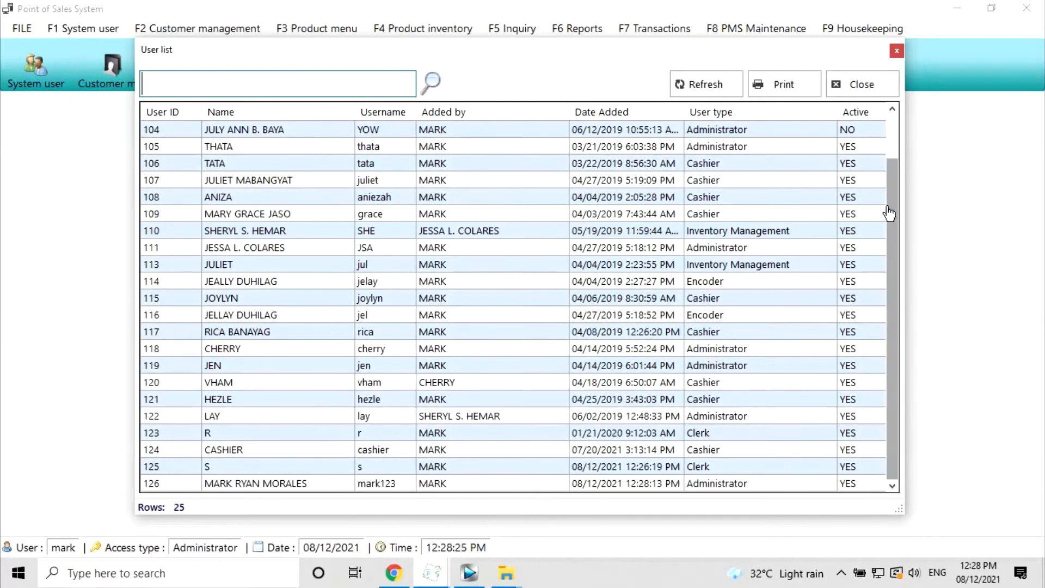
{"action": "scroll", "coordinate": [890, 272], "scroll_direction": "up", "scroll_amount": 1}
{"action": "scroll", "coordinate": [891, 280], "scroll_direction": "down", "scroll_amount": 1}
{"action": "scroll", "coordinate": [880, 202], "scroll_direction": "up", "scroll_amount": 1}
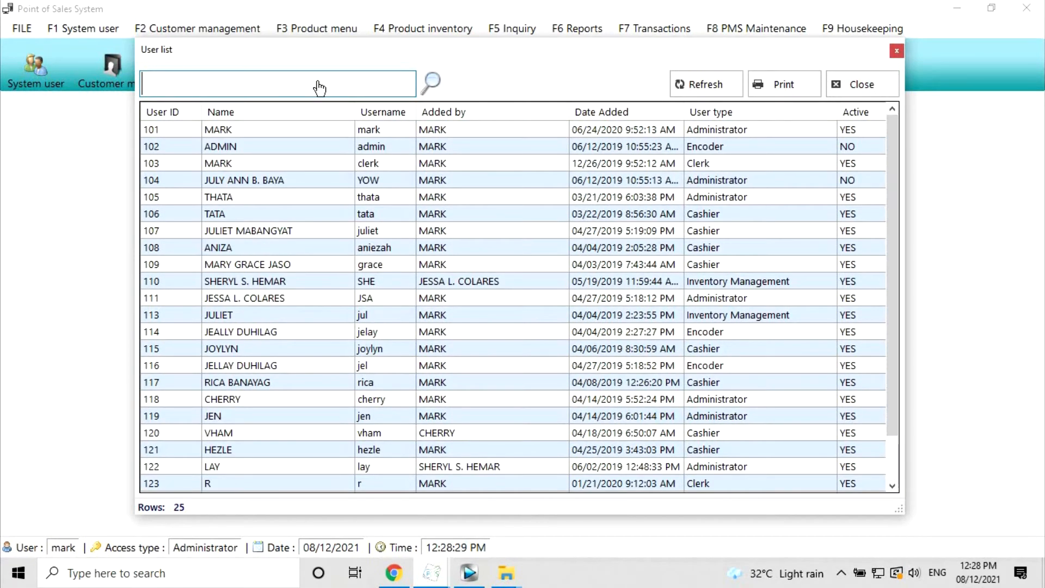
- Filter the list by the new user's surname, select the row and preview the report
{"action": "type", "text": "mark"}
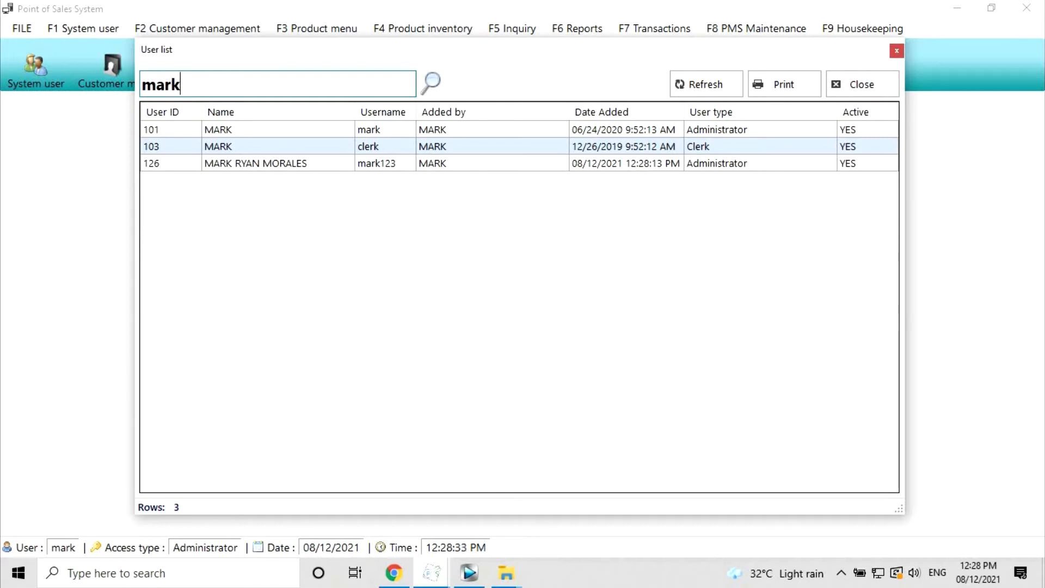
{"action": "key", "text": "BackSpace"}
{"action": "key", "text": "BackSpace"}
{"action": "key", "text": "BackSpace"}
{"action": "key", "text": "BackSpace"}
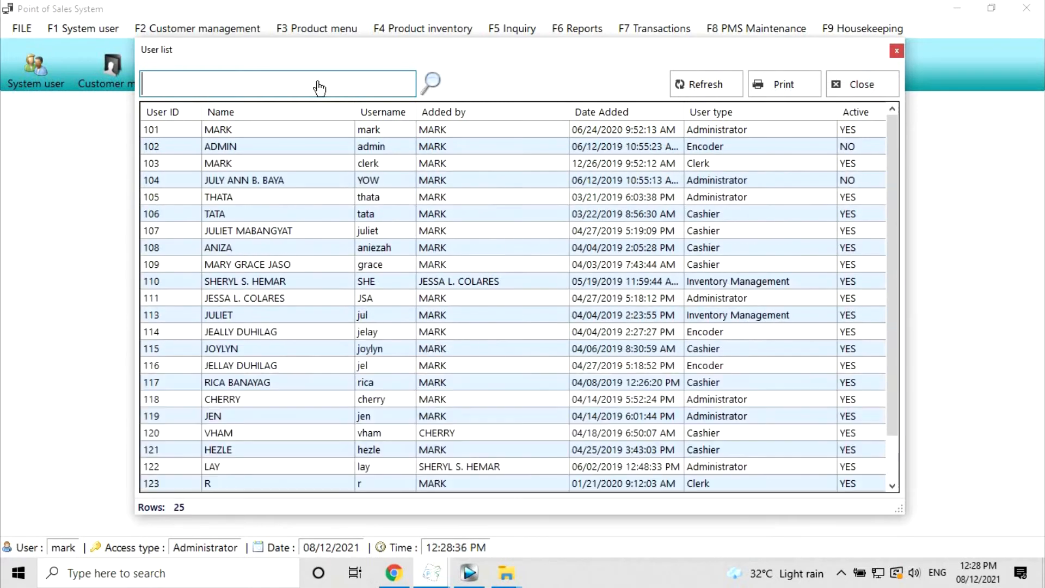
{"action": "type", "text": "morales"}
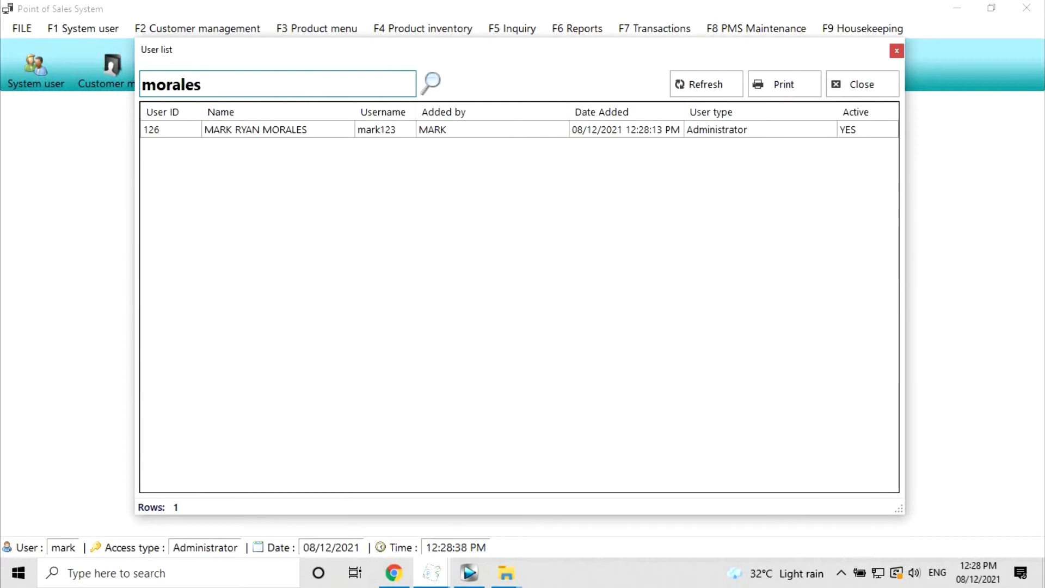
{"action": "left_click", "coordinate": [294, 141]}
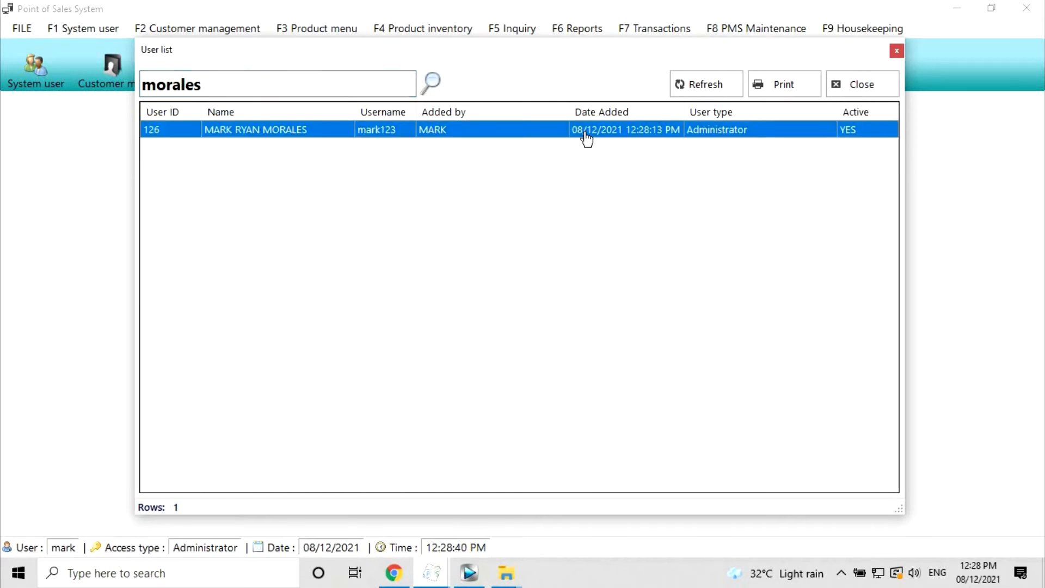
{"action": "left_click", "coordinate": [751, 87]}
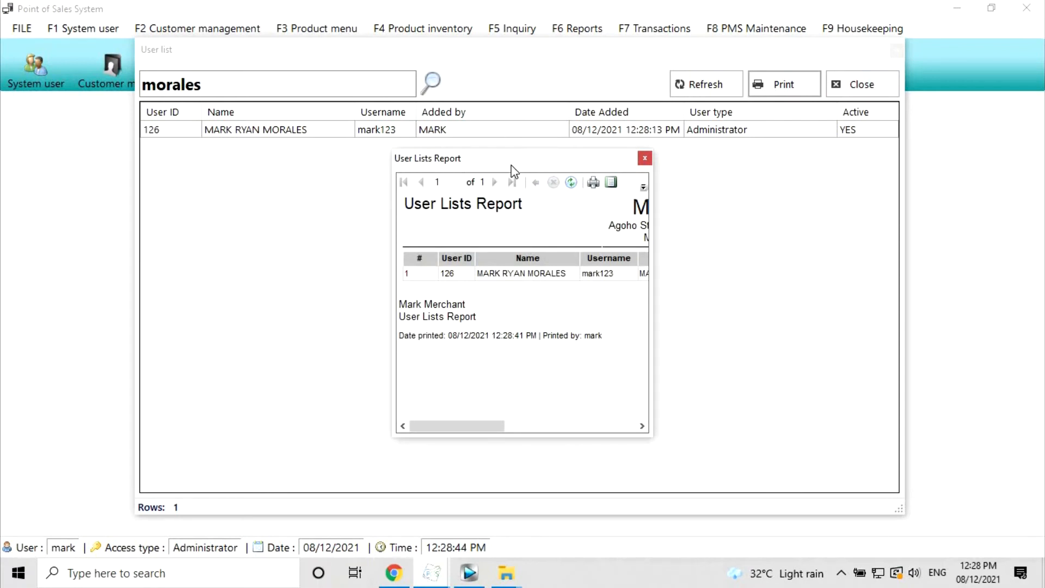
- Close the filtered report, clear the search, and preview then close the all-users report
{"action": "double_click", "coordinate": [511, 165]}
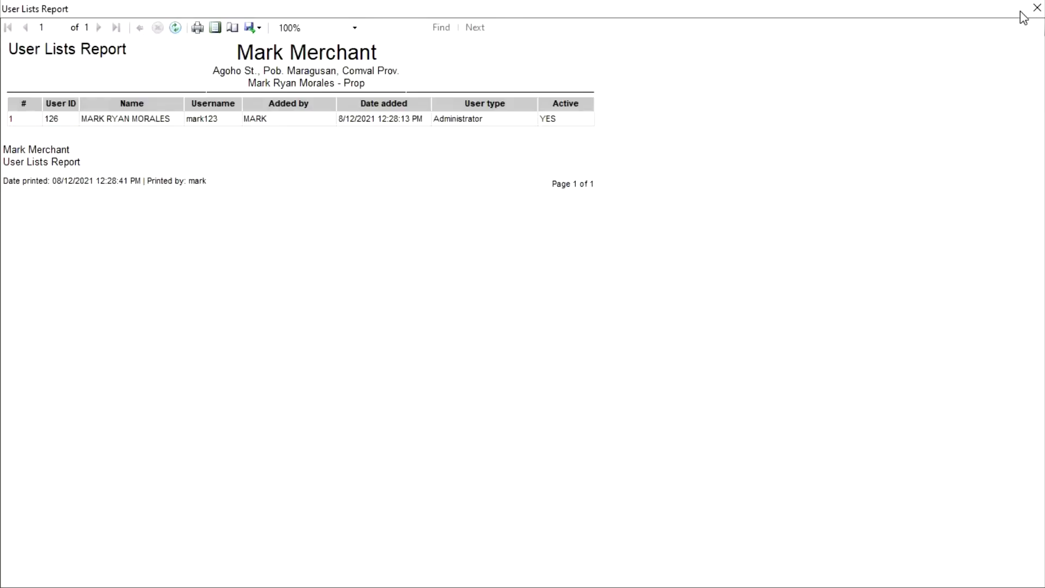
{"action": "left_click", "coordinate": [1037, 8]}
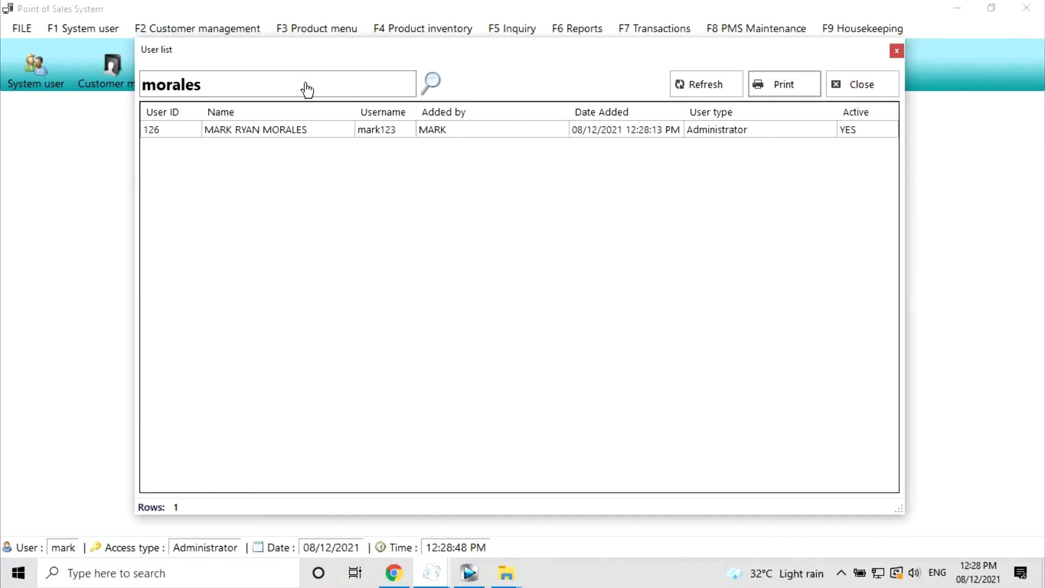
{"action": "double_click", "coordinate": [307, 90]}
{"action": "key", "text": "BackSpace"}
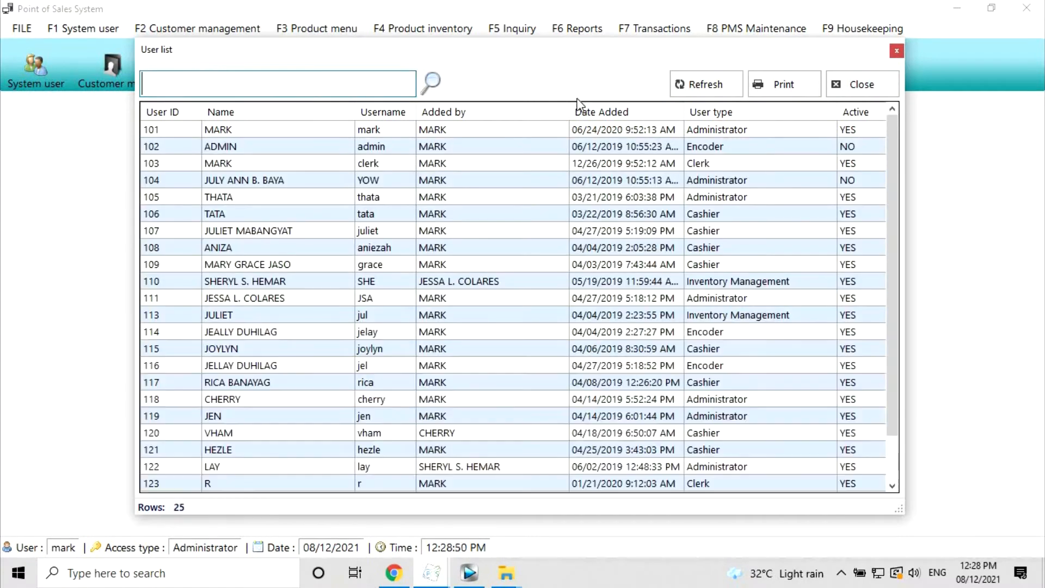
{"action": "left_click", "coordinate": [778, 88]}
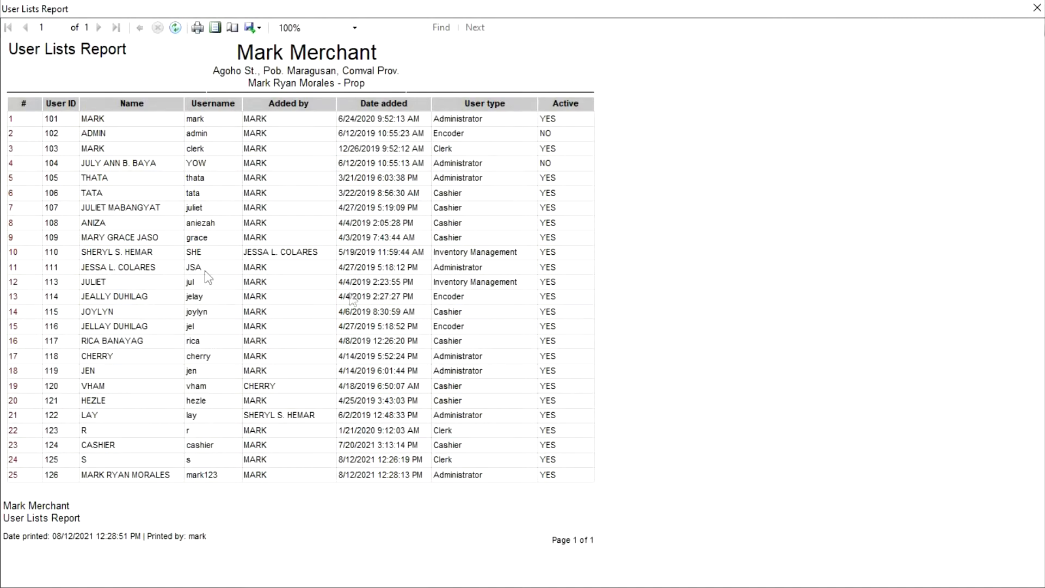
{"action": "left_click", "coordinate": [197, 27]}
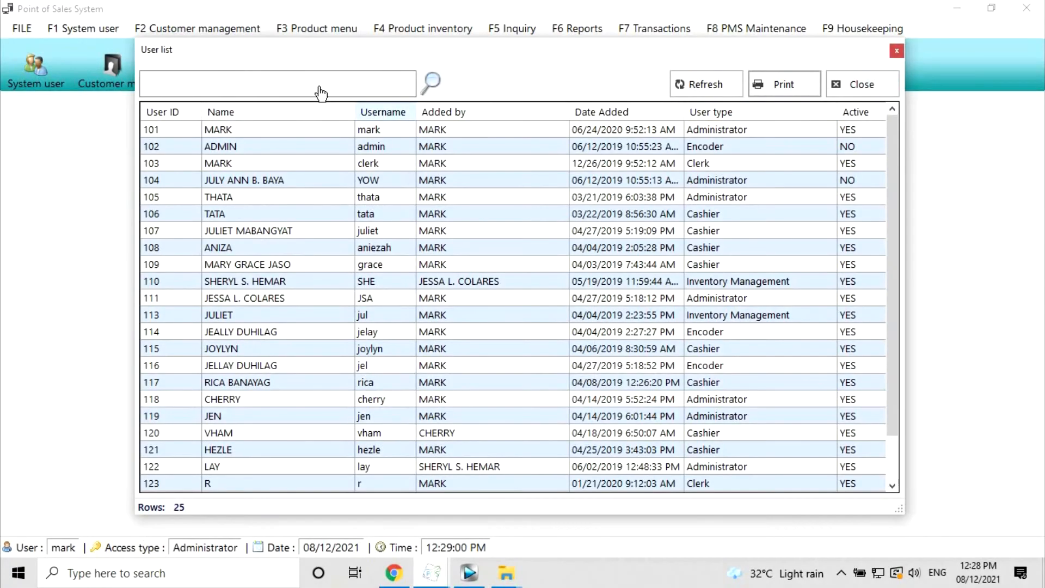
{"action": "left_click", "coordinate": [320, 90]}
- Load the newest Administrator's record, replace its password and append 4 to the username
{"action": "type", "text": "mark"}
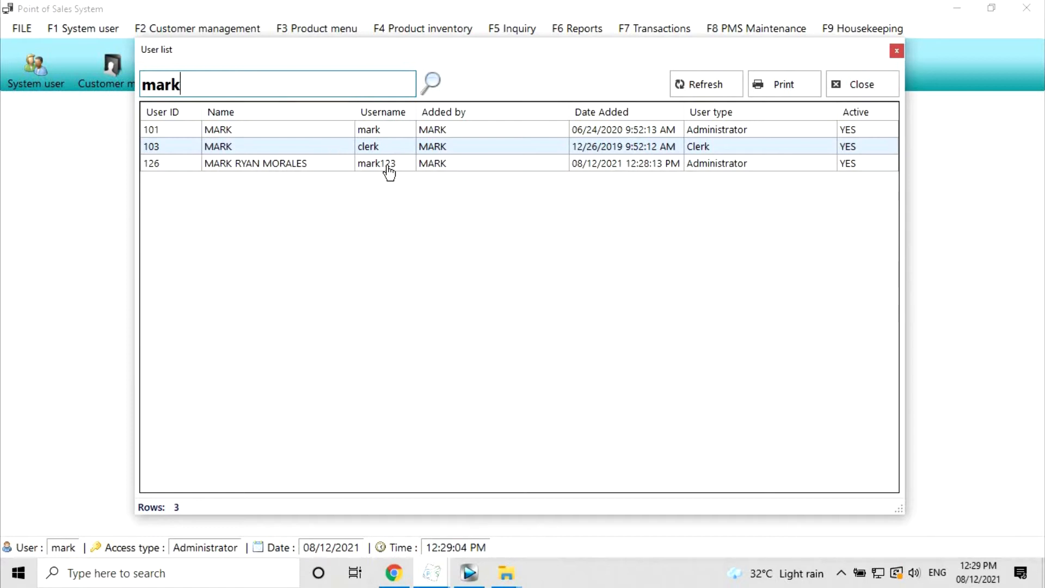
{"action": "double_click", "coordinate": [392, 172]}
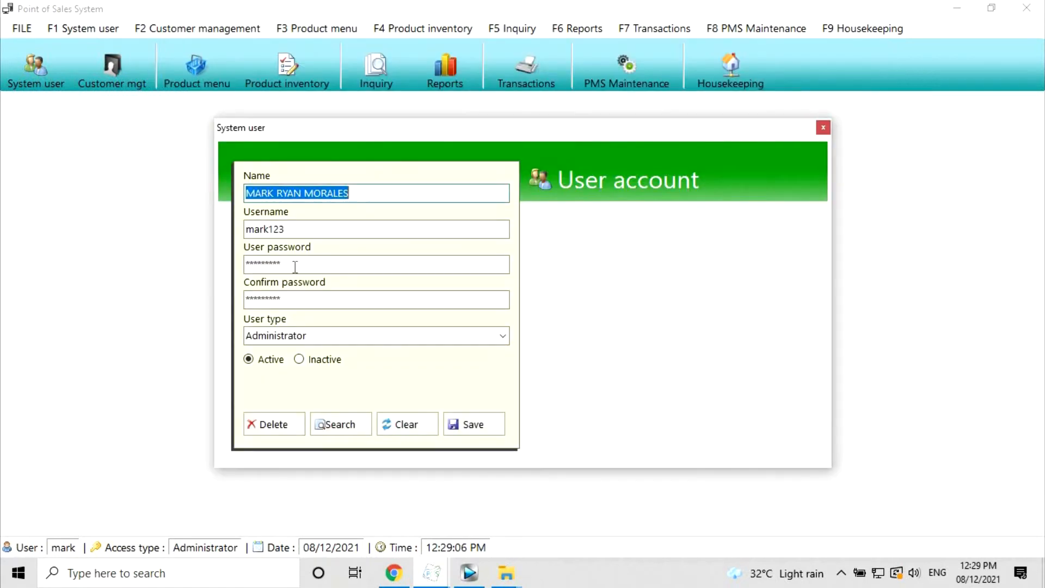
{"action": "left_click", "coordinate": [295, 267]}
{"action": "key", "text": "ctrl+a"}
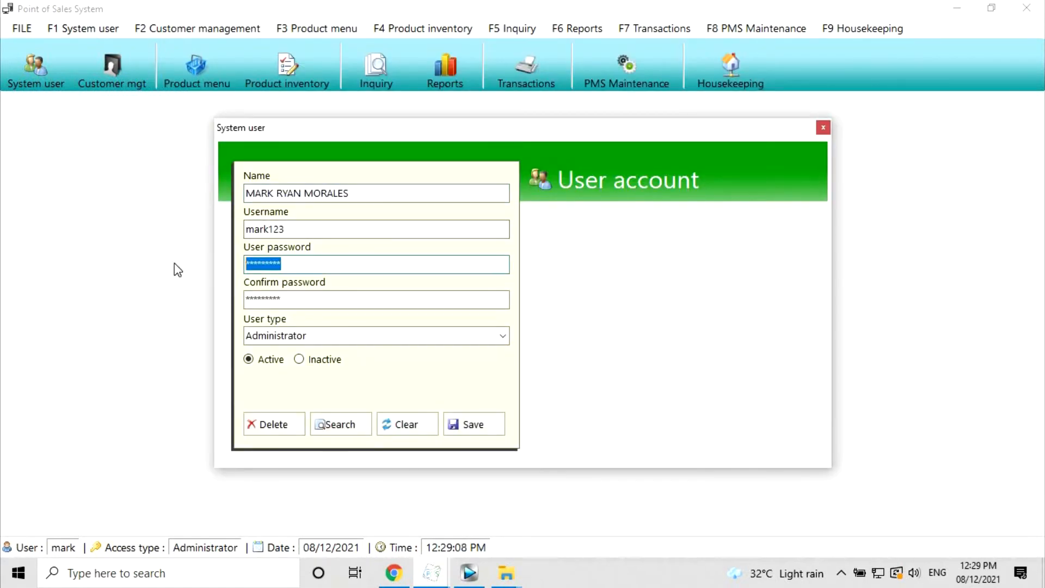
{"action": "type", "text": "****"}
{"action": "key", "text": "Tab"}
{"action": "type", "text": "***"}
{"action": "left_click", "coordinate": [299, 228]}
{"action": "type", "text": "4"}
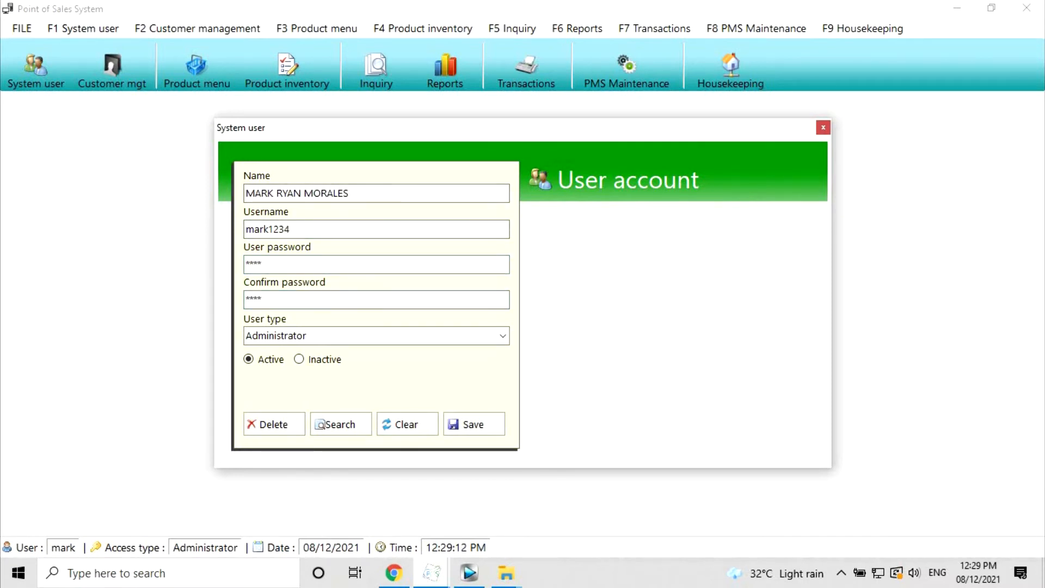
- Keep the account Active, save the update, and reopen the user list
{"action": "left_click", "coordinate": [313, 362]}
{"action": "left_click", "coordinate": [261, 370]}
{"action": "left_click", "coordinate": [474, 427]}
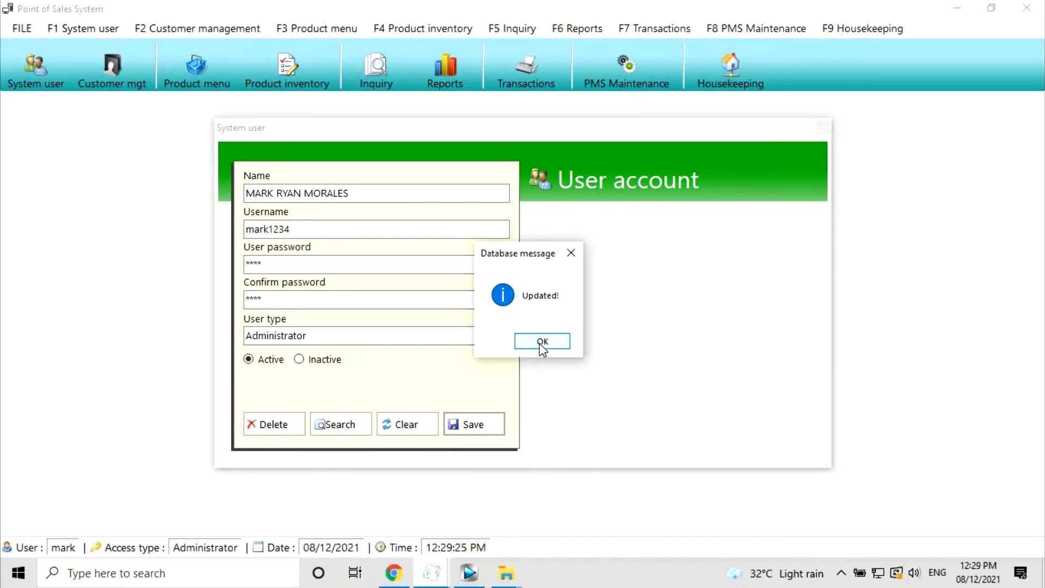
{"action": "left_click", "coordinate": [541, 343]}
{"action": "left_click", "coordinate": [348, 429]}
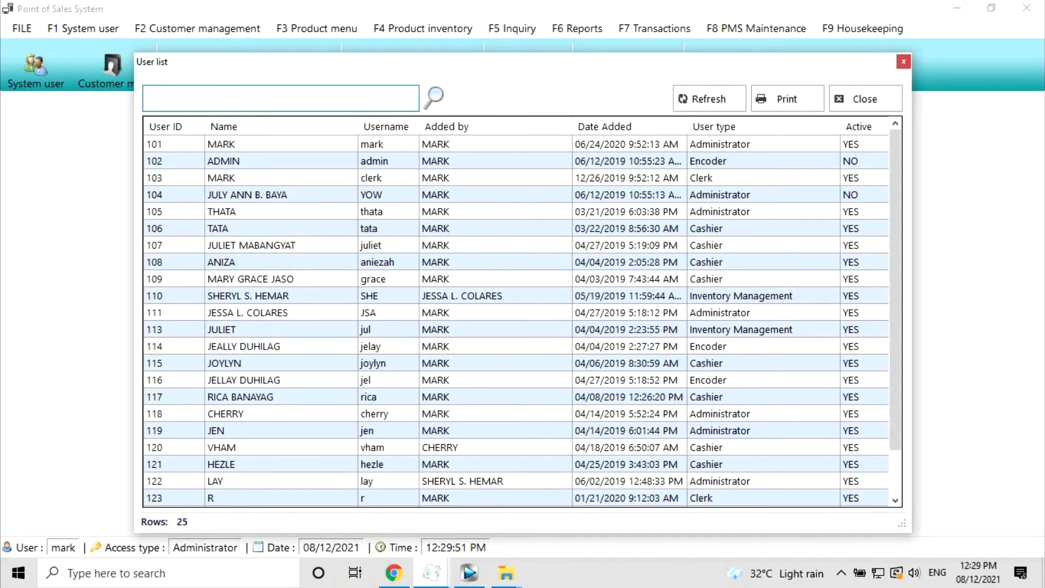
- Load the edited Administrator's record and delete the account, confirming the removal
{"action": "type", "text": "mark"}
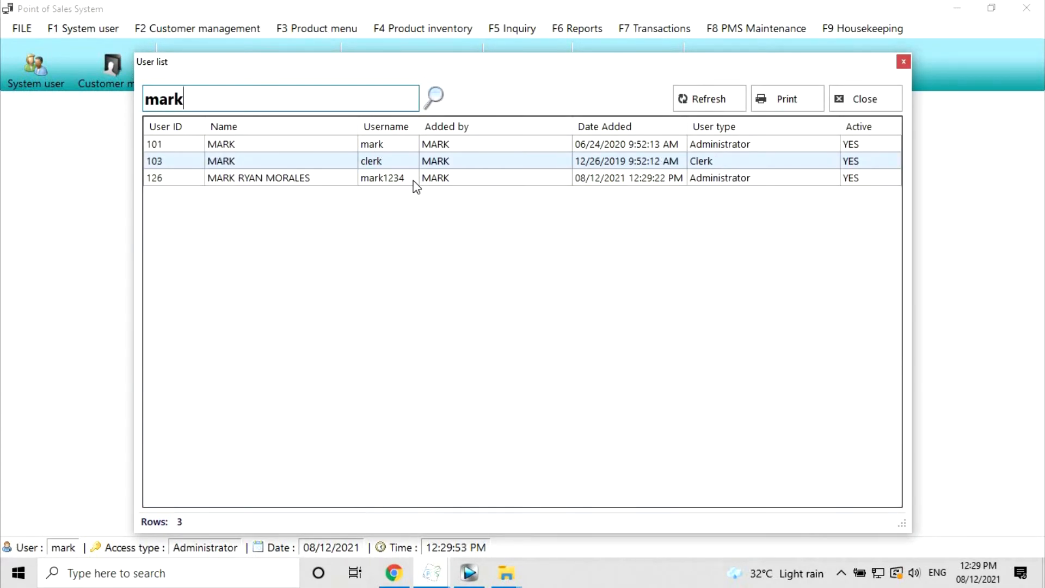
{"action": "double_click", "coordinate": [414, 182]}
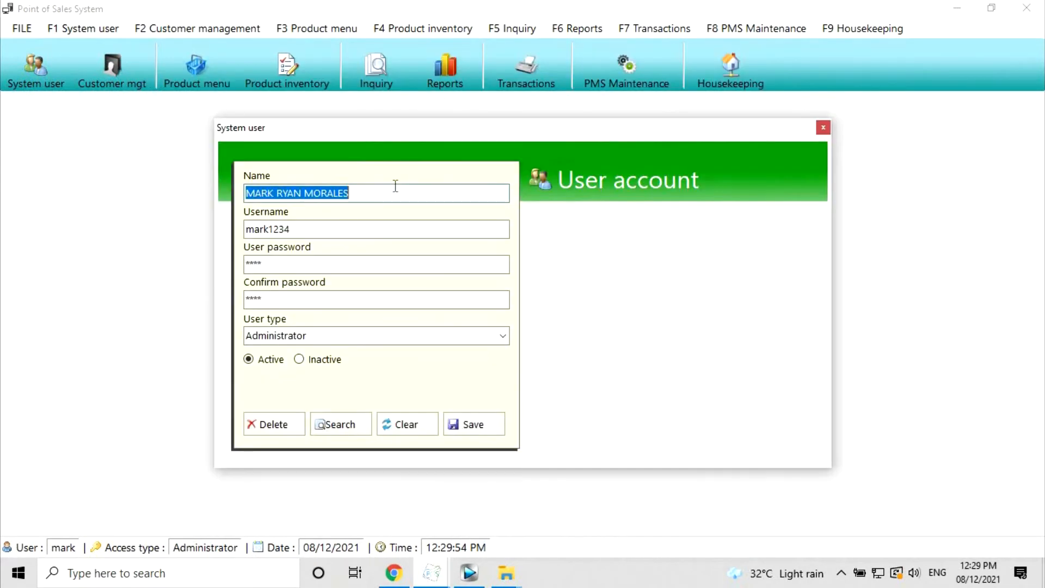
{"action": "left_click", "coordinate": [267, 425]}
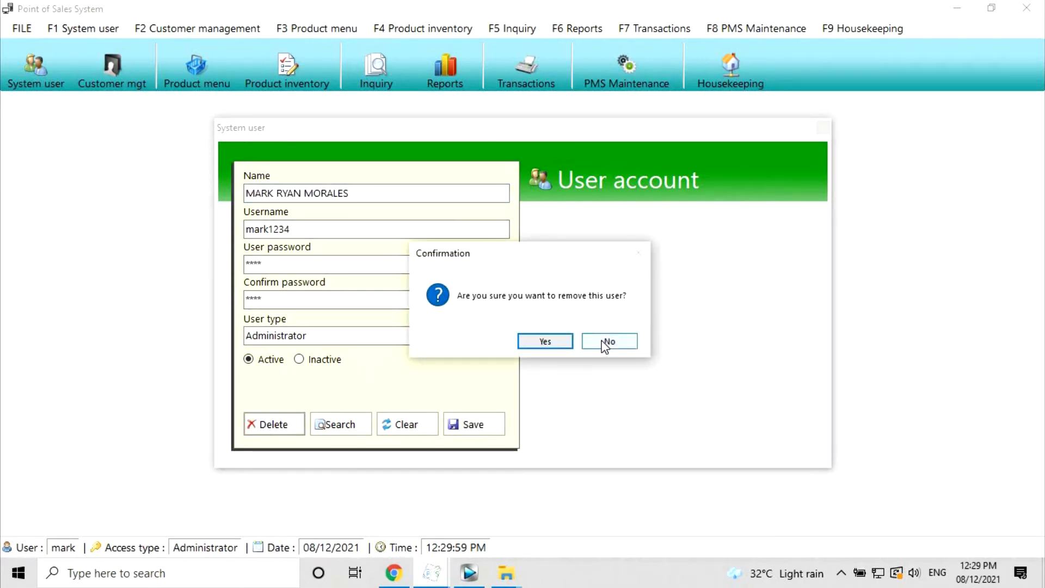
{"action": "left_click", "coordinate": [544, 343]}
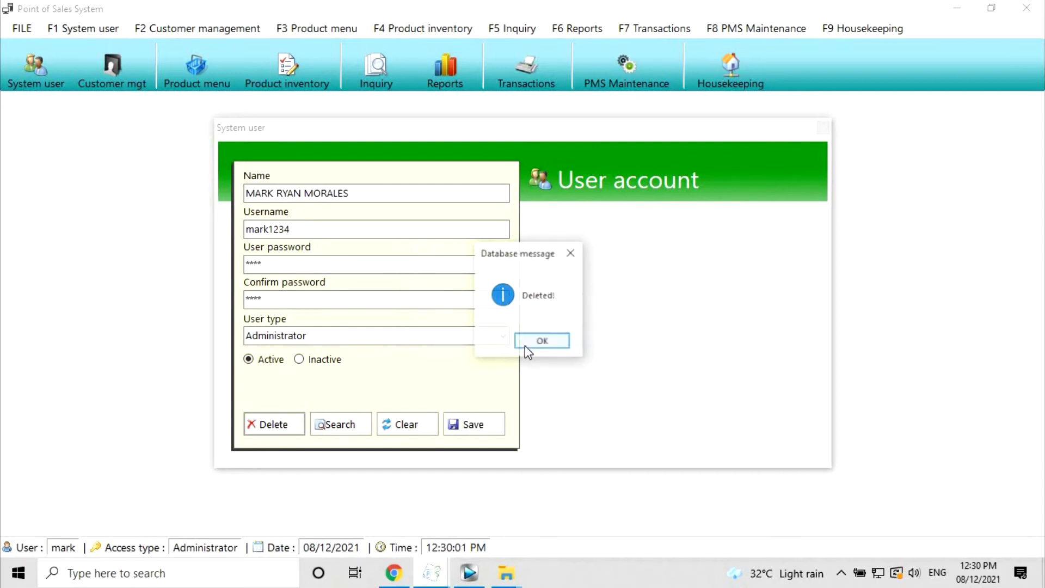
{"action": "left_click", "coordinate": [549, 348]}
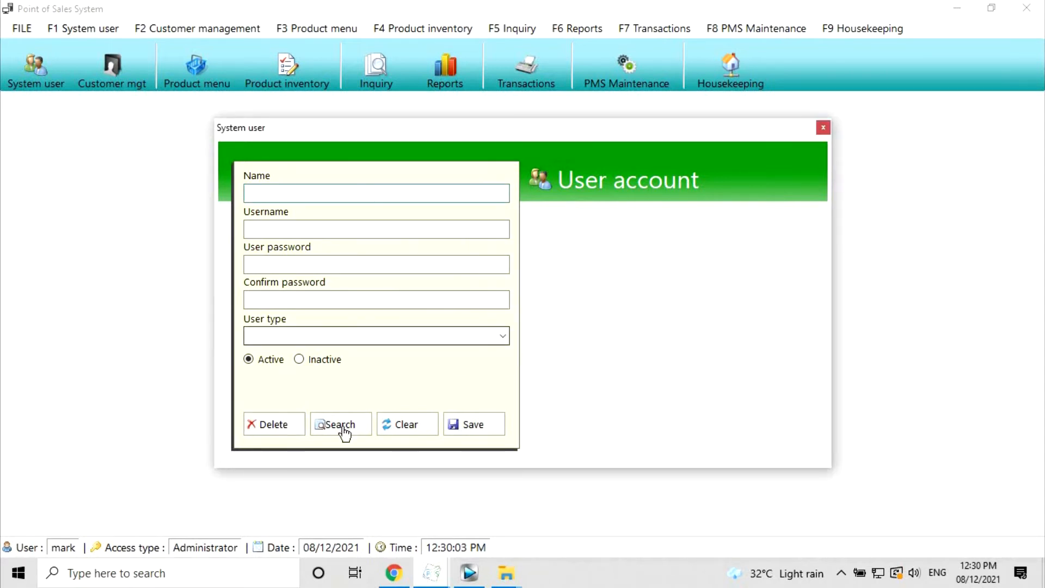
- Search the user list for the deleted user's surname to confirm no rows remain
{"action": "type", "text": "marka"}
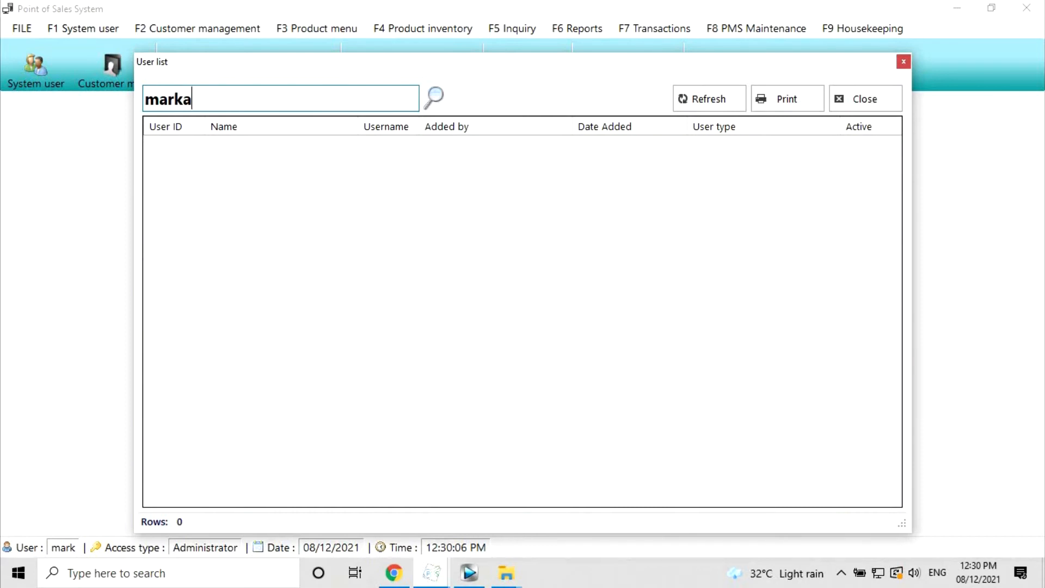
{"action": "key", "text": "ctrl+a"}
{"action": "type", "text": "morales"}
- Close the user list and enter the person's full name, username and matching passwords
{"action": "left_click", "coordinate": [882, 100]}
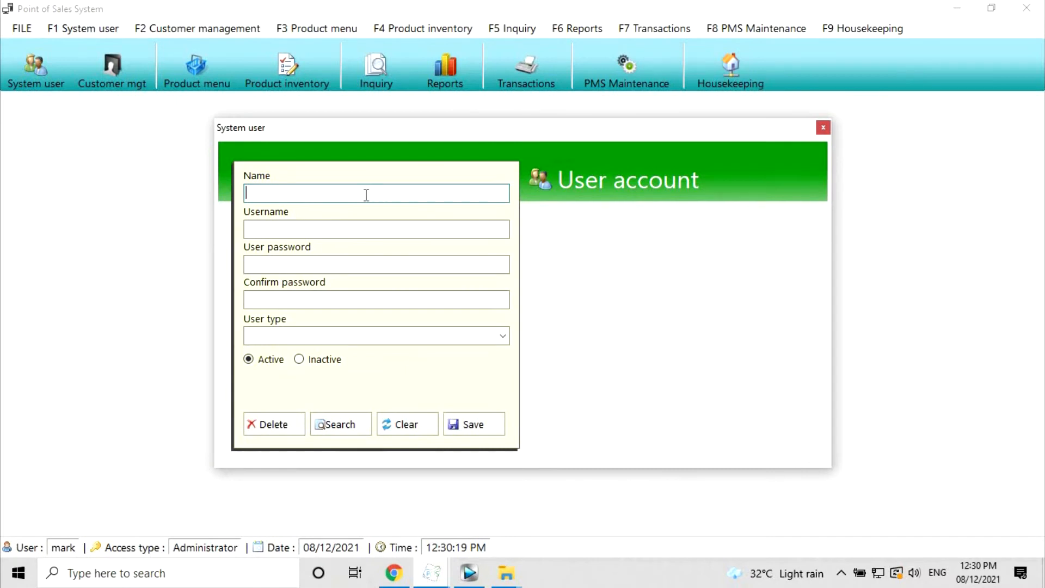
{"action": "key", "text": "Tab"}
{"action": "type", "text": "mark123"}
{"action": "key", "text": "Tab"}
{"action": "type", "text": "****"}
{"action": "key", "text": "Tab"}
{"action": "type", "text": "****"}
{"action": "key", "text": "Tab"}
- Set user type Administrator with Inactive status and save the account
{"action": "left_click", "coordinate": [505, 336]}
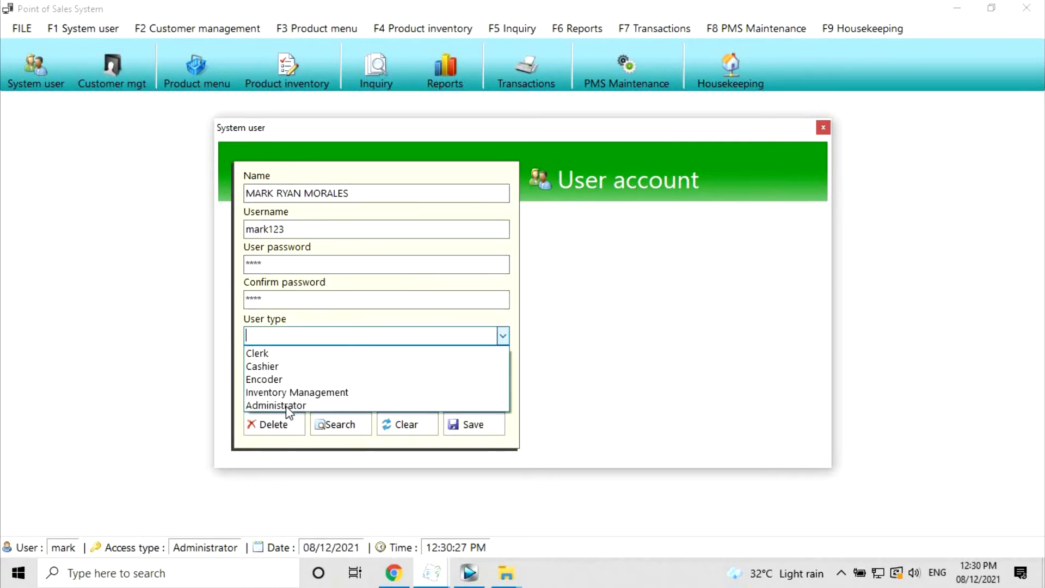
{"action": "left_click", "coordinate": [277, 401]}
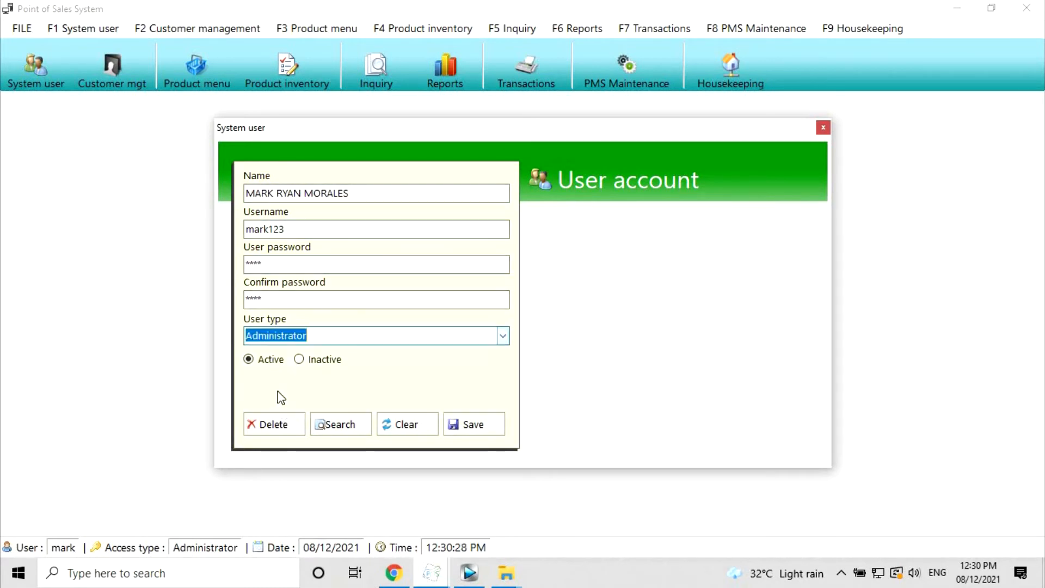
{"action": "left_click", "coordinate": [313, 370]}
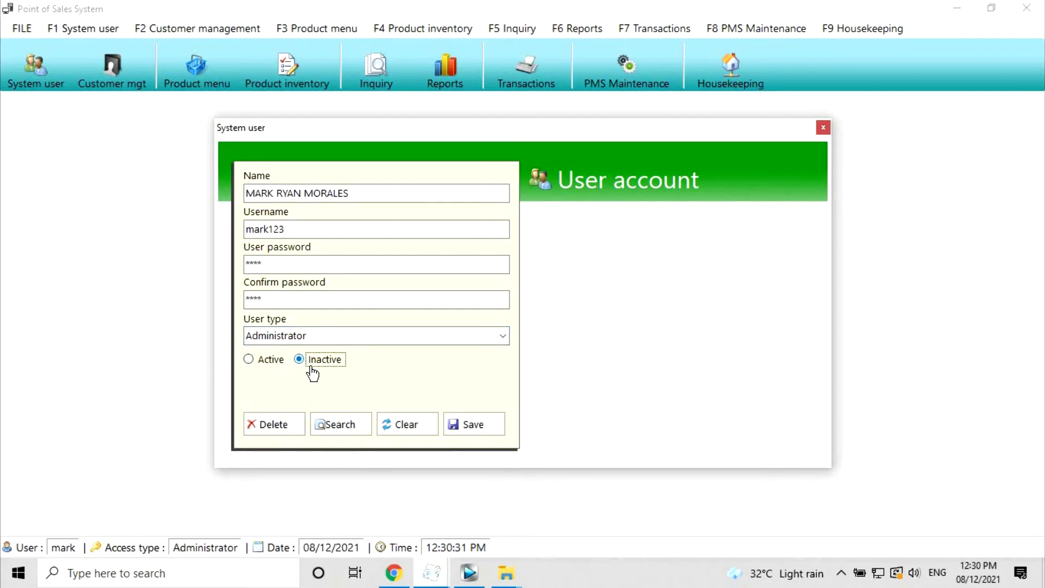
{"action": "left_click", "coordinate": [473, 428]}
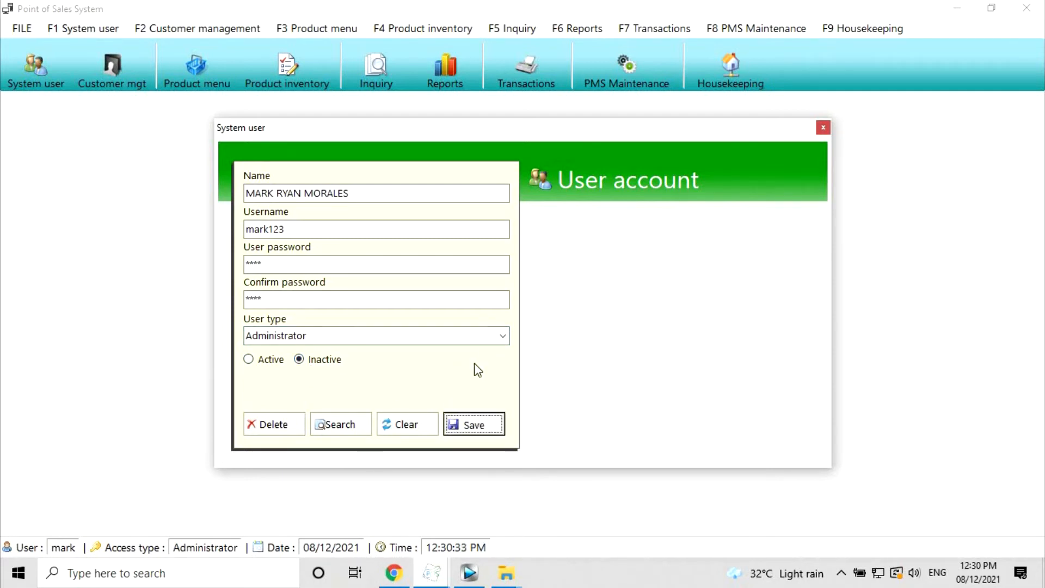
{"action": "left_click", "coordinate": [541, 342]}
- Find the new user in the user list to verify it, then close the account form
{"action": "left_click", "coordinate": [329, 430]}
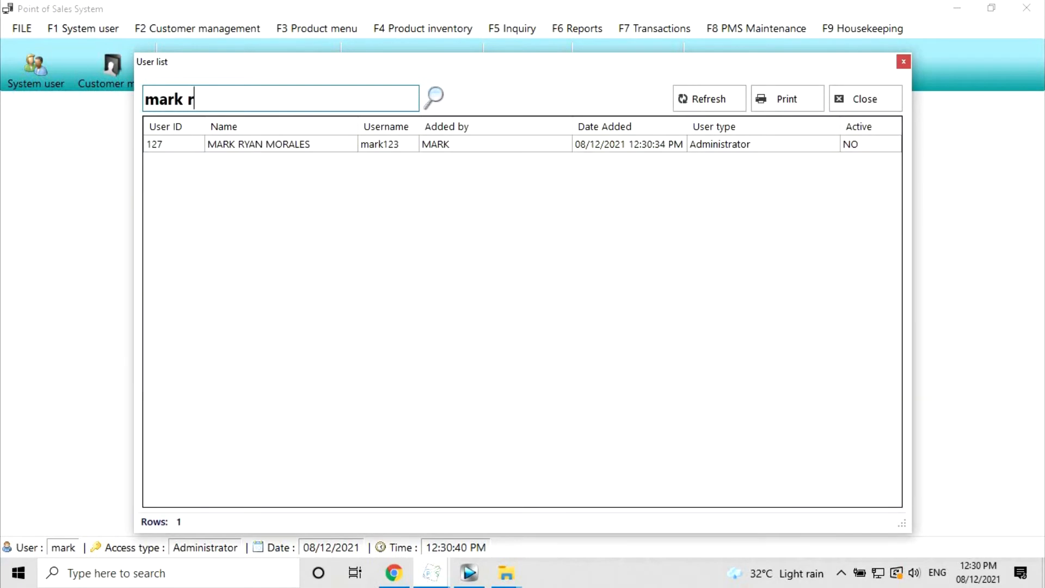
{"action": "left_click", "coordinate": [299, 146]}
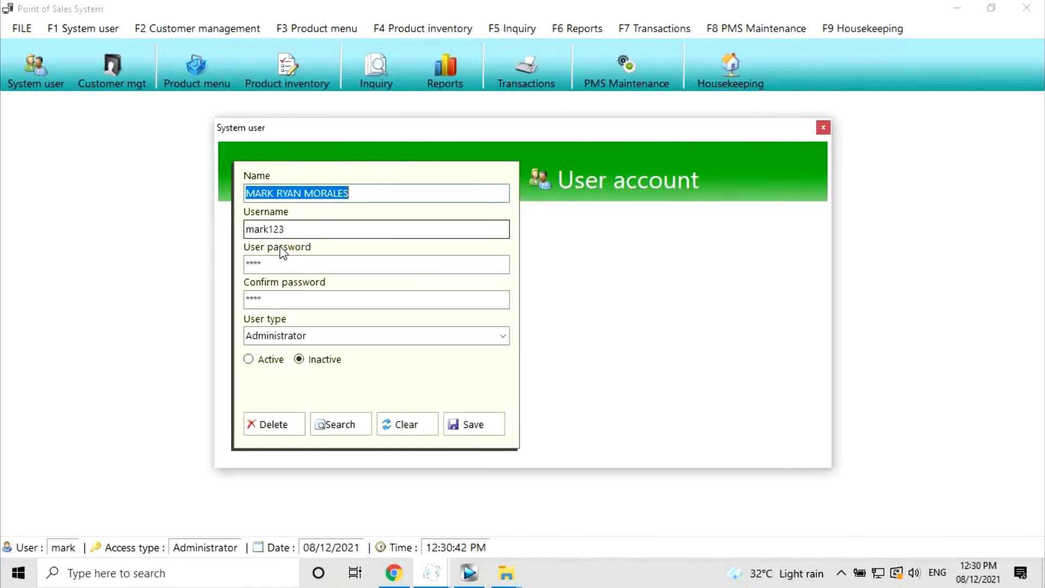
{"action": "left_click_drag", "start_coordinate": [316, 229], "coordinate": [50, 228]}
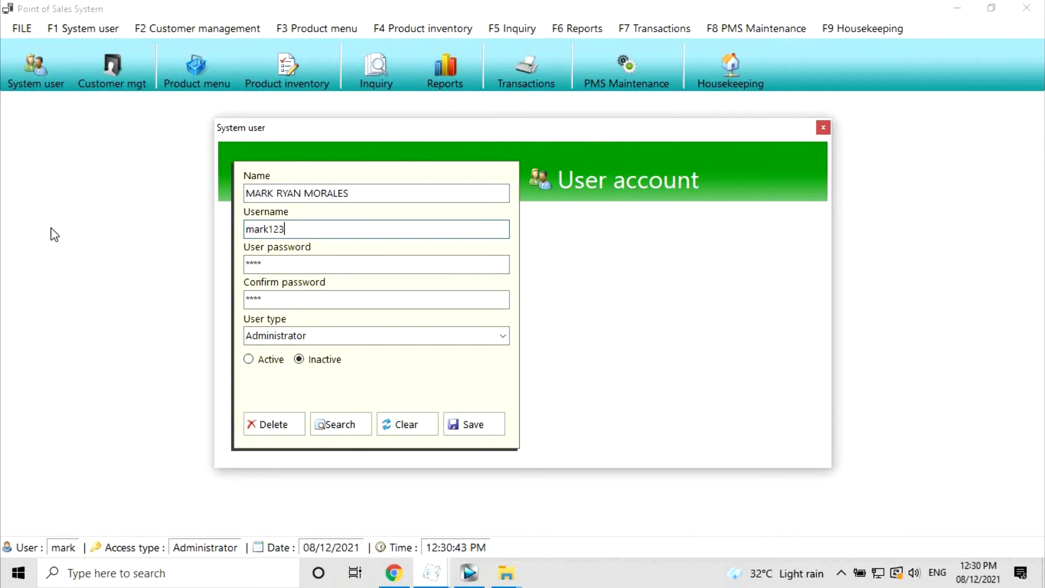
{"action": "left_click", "coordinate": [341, 229]}
{"action": "left_click", "coordinate": [824, 130]}
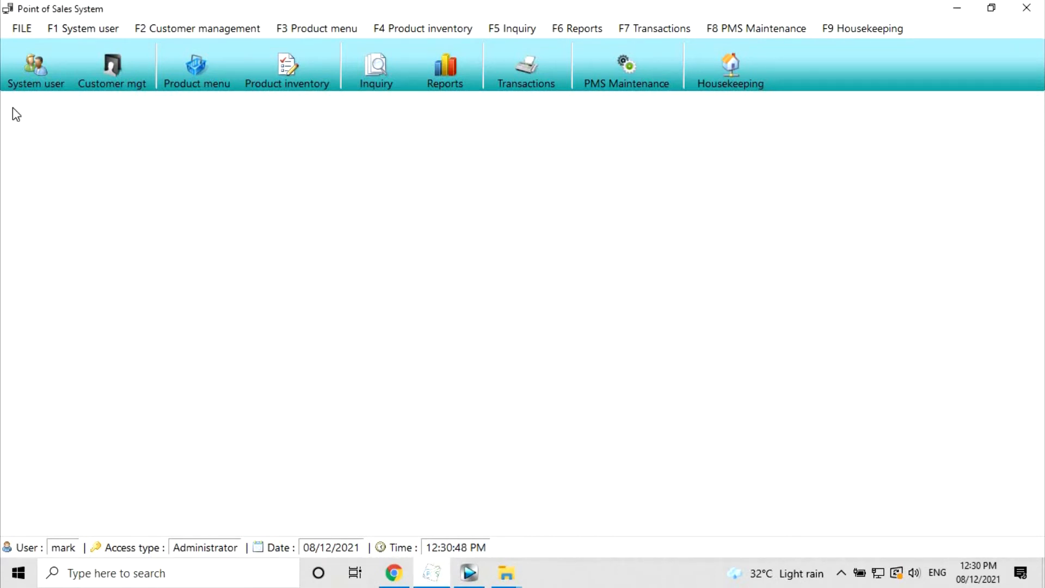
- Log out and try signing in with the new inactive account's credentials
{"action": "left_click", "coordinate": [14, 27]}
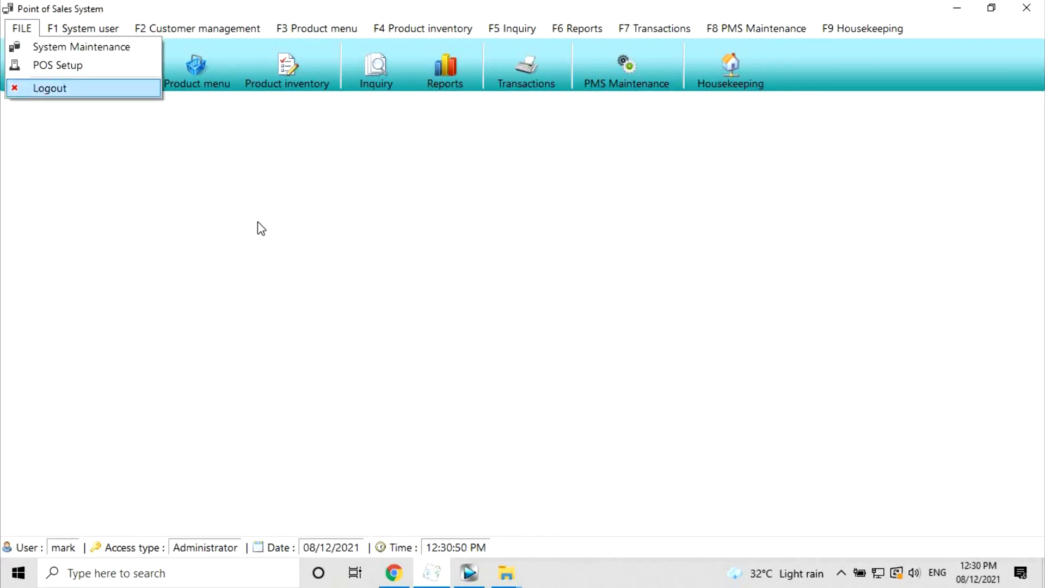
{"action": "key", "text": "Return"}
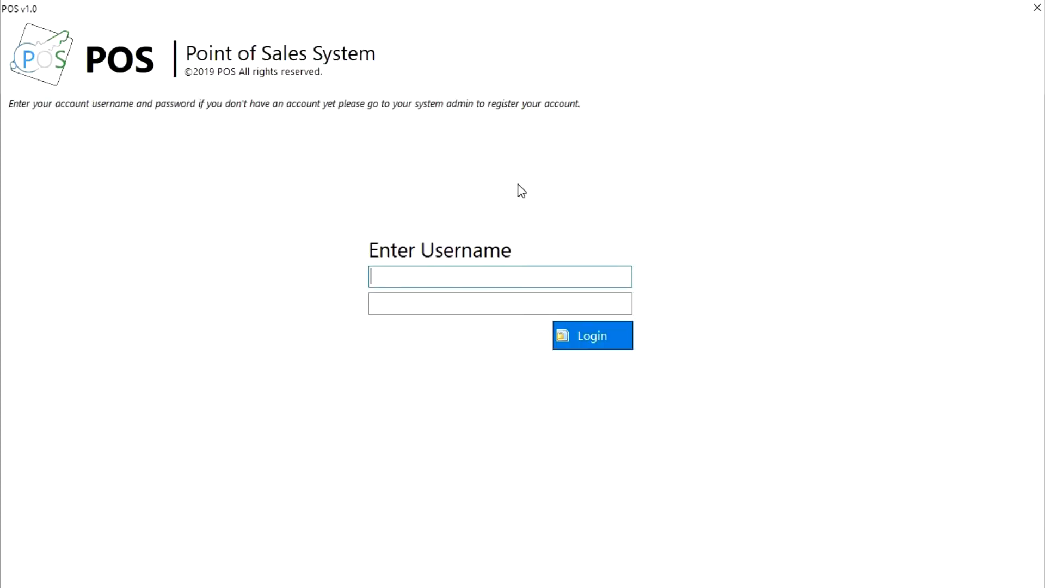
{"action": "type", "text": "mark123"}
{"action": "key", "text": "Return"}
{"action": "type", "text": "****"}
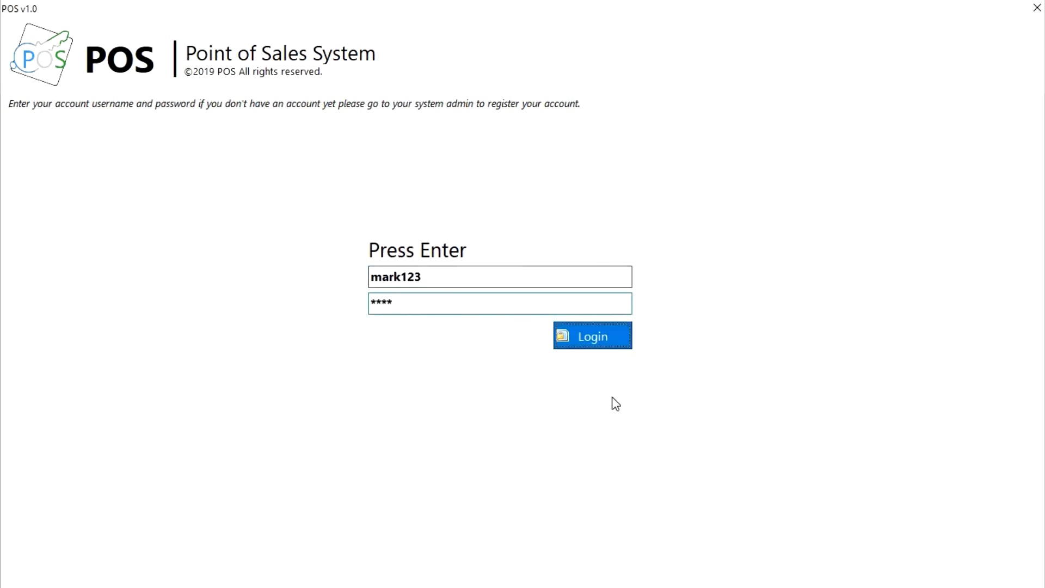
{"action": "key", "text": "Return"}
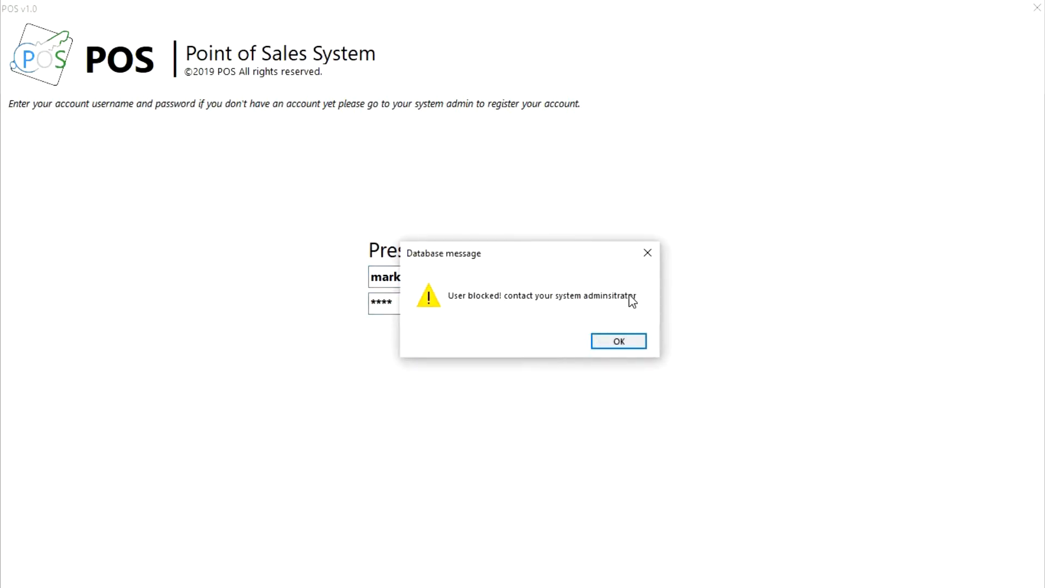
- Dismiss the 'User blocked' warning and sign in with the administrator credentials
{"action": "left_click", "coordinate": [630, 336]}
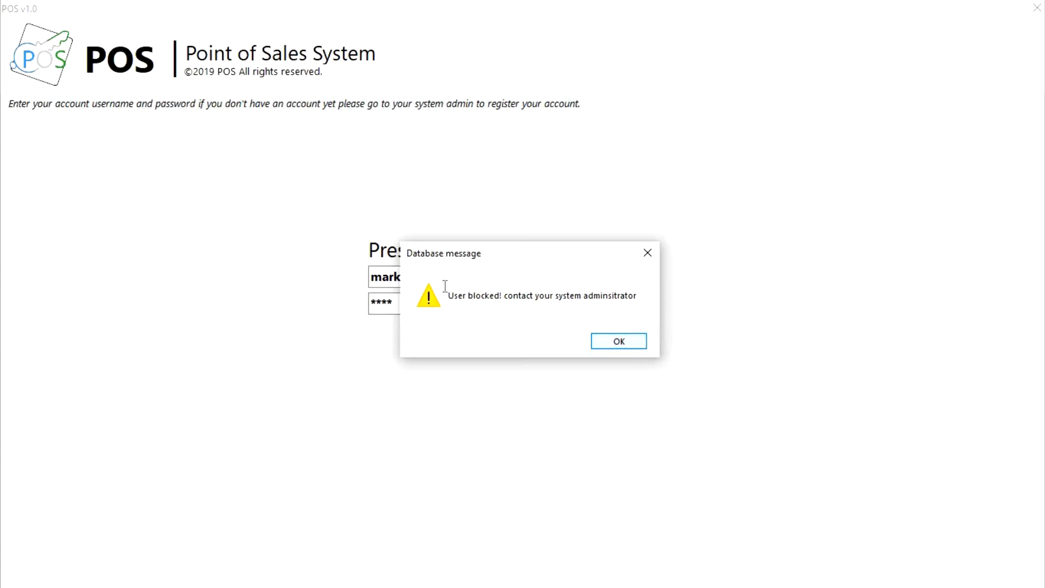
{"action": "key", "text": "Tab"}
{"action": "type", "text": "mark"}
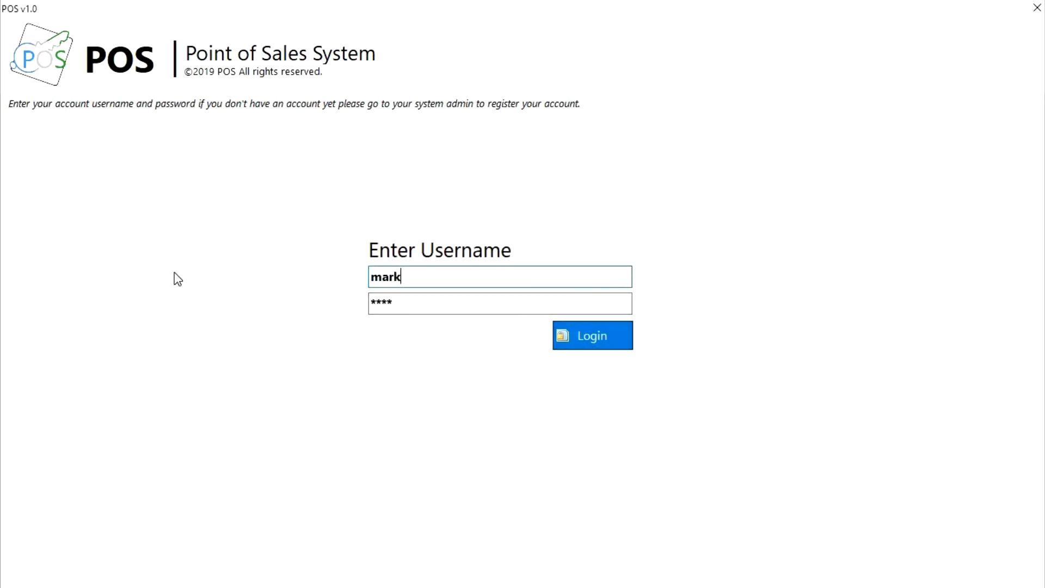
{"action": "key", "text": "Tab"}
{"action": "key", "text": "BackSpace"}
{"action": "key", "text": "BackSpace"}
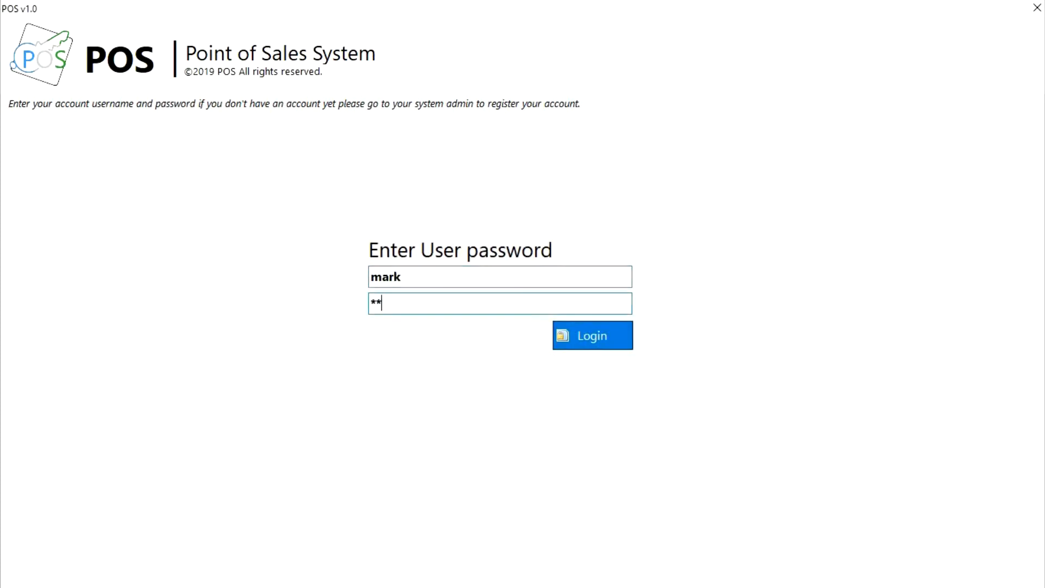
{"action": "left_click", "coordinate": [590, 335]}
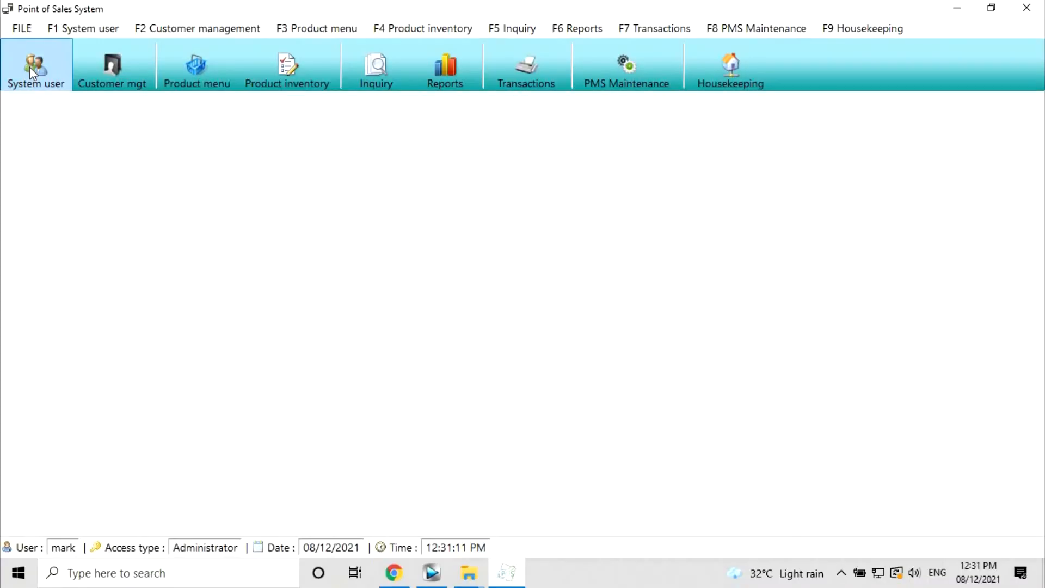
- Find the blocked user in the list, set it to Active, save, and close the form
{"action": "left_click", "coordinate": [334, 421]}
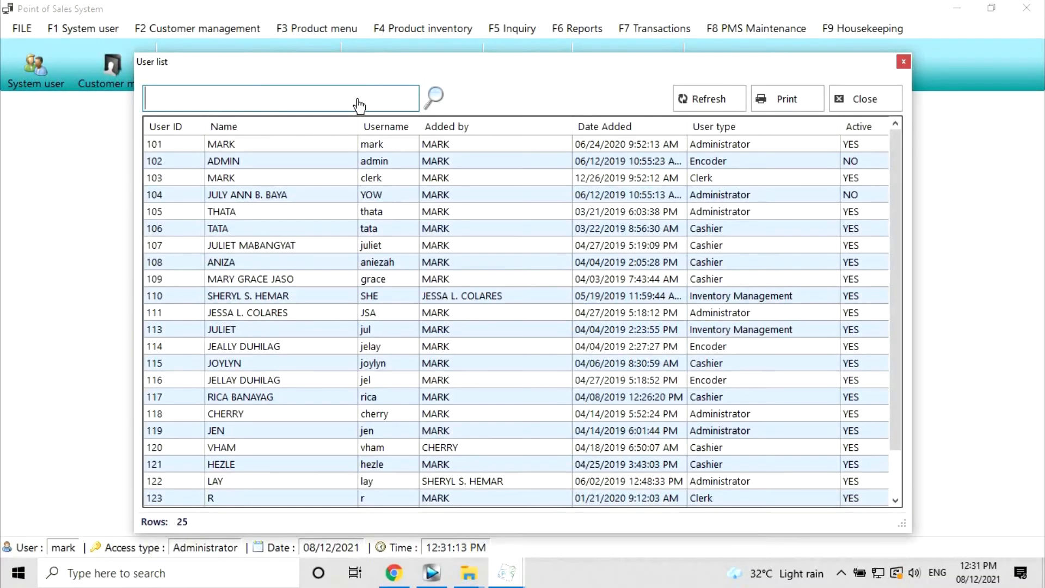
{"action": "type", "text": "mark"}
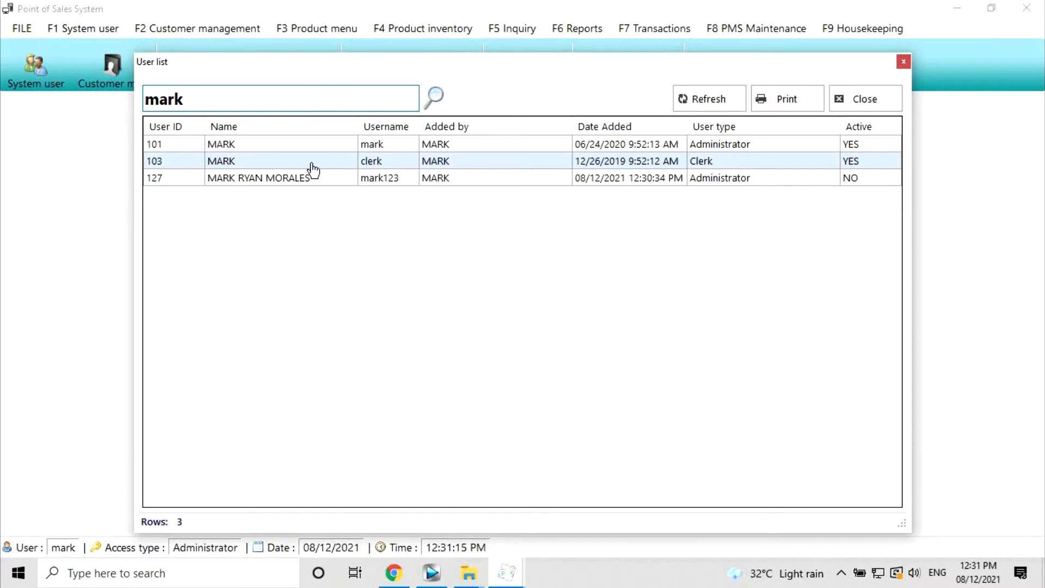
{"action": "double_click", "coordinate": [303, 180]}
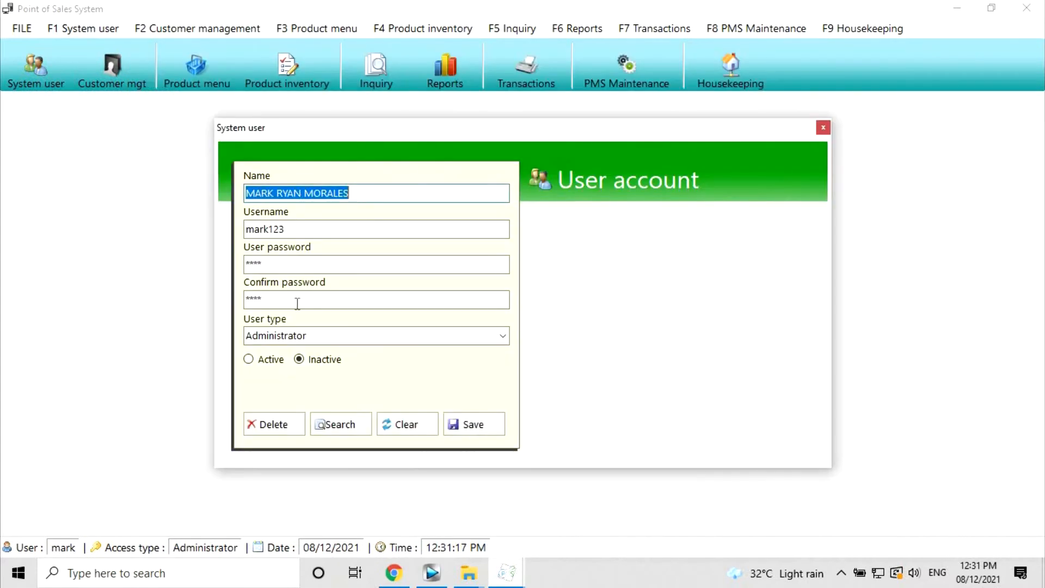
{"action": "left_click", "coordinate": [263, 362]}
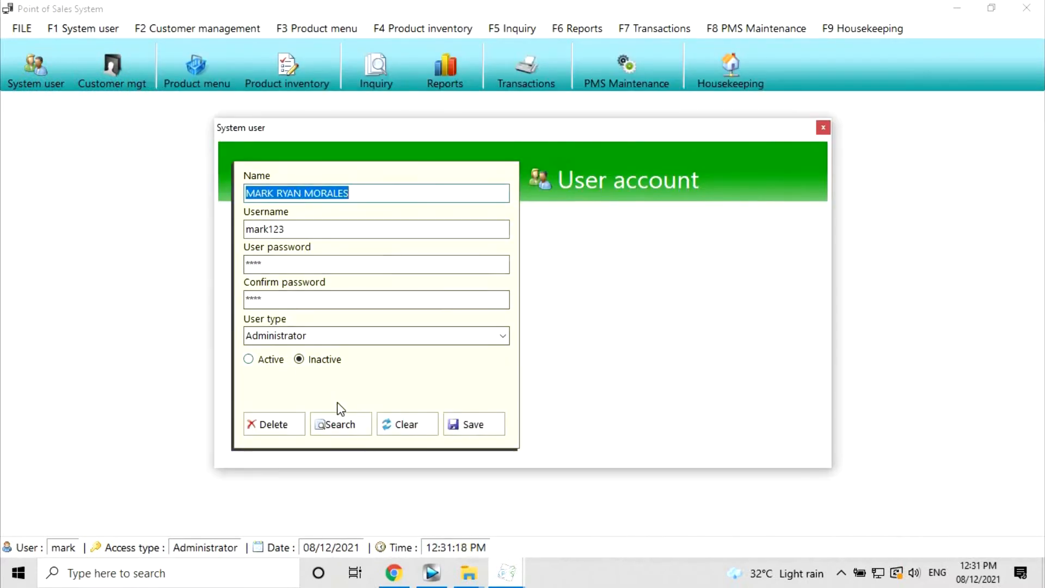
{"action": "left_click", "coordinate": [462, 418]}
{"action": "left_click", "coordinate": [544, 341]}
{"action": "left_click", "coordinate": [823, 128]}
{"action": "key", "text": "Up"}
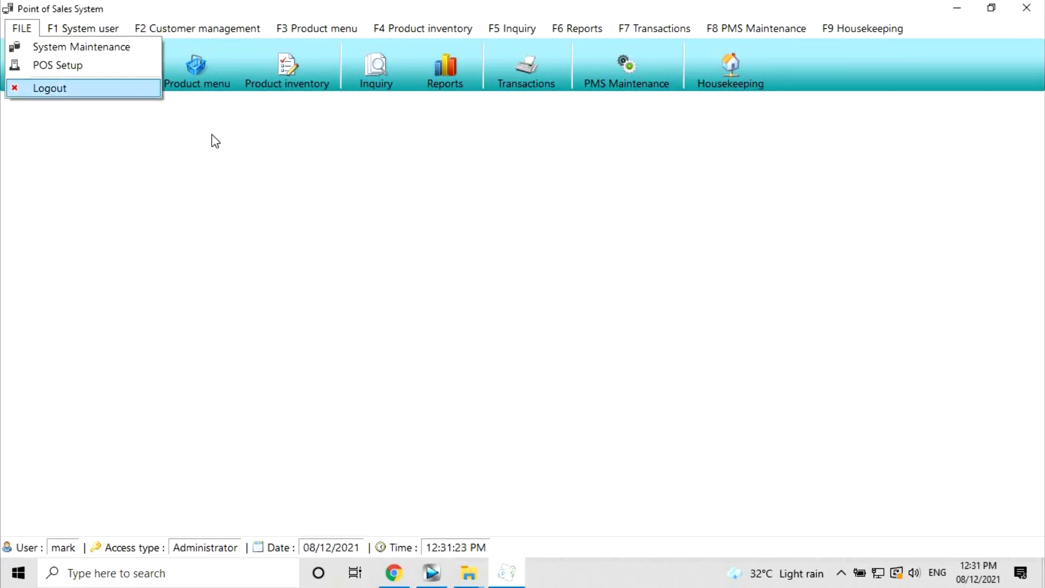
- Log out, sign in with the reactivated account's credentials, and open the Product Menu
{"action": "key", "text": "Return"}
{"action": "type", "text": "mark1"}
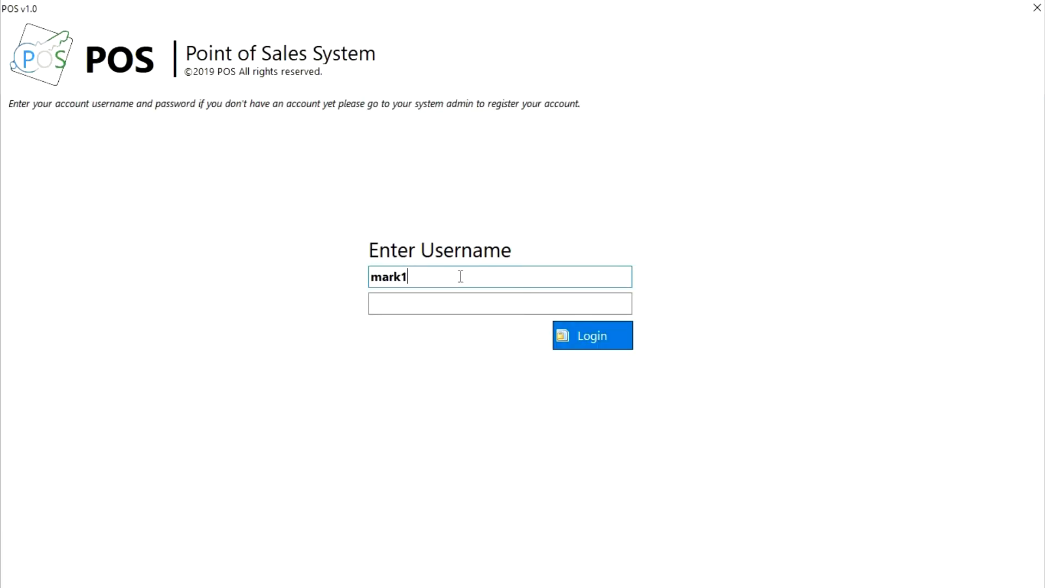
{"action": "type", "text": "23"}
{"action": "key", "text": "Return"}
{"action": "type", "text": "1234"}
{"action": "left_click", "coordinate": [581, 341]}
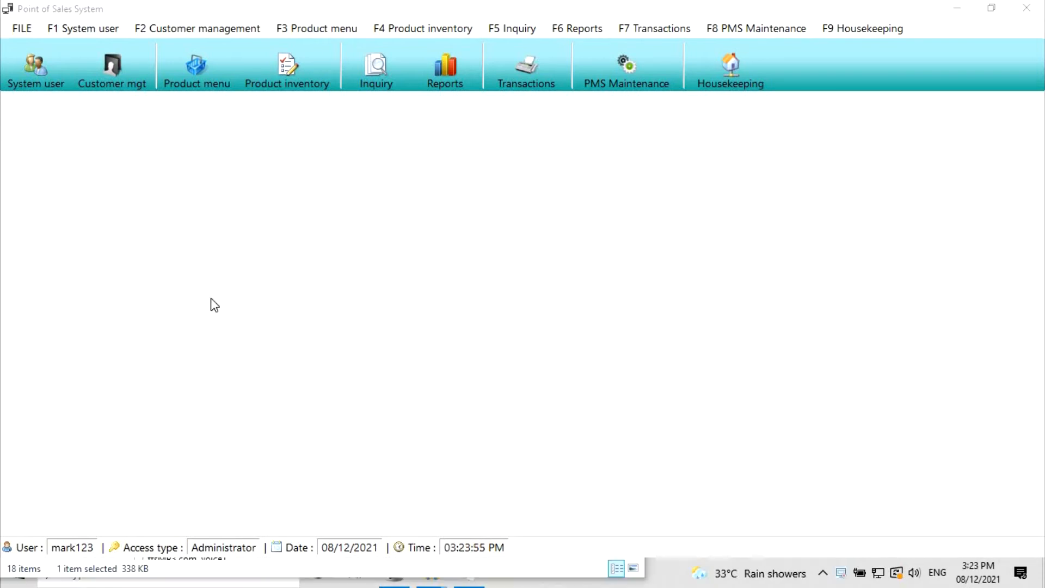
{"action": "left_click", "coordinate": [186, 64]}
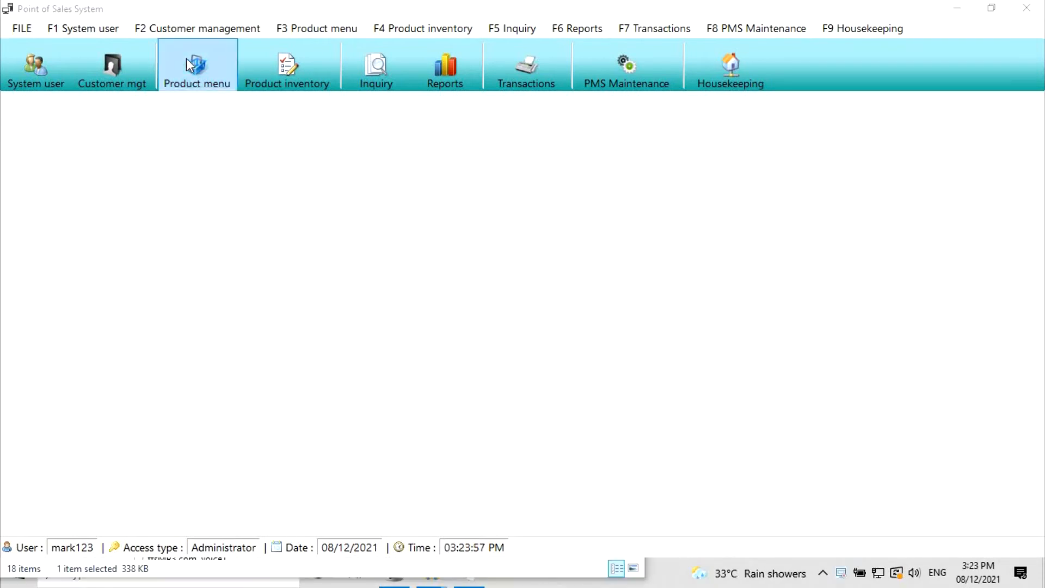
{"action": "left_click", "coordinate": [186, 54]}
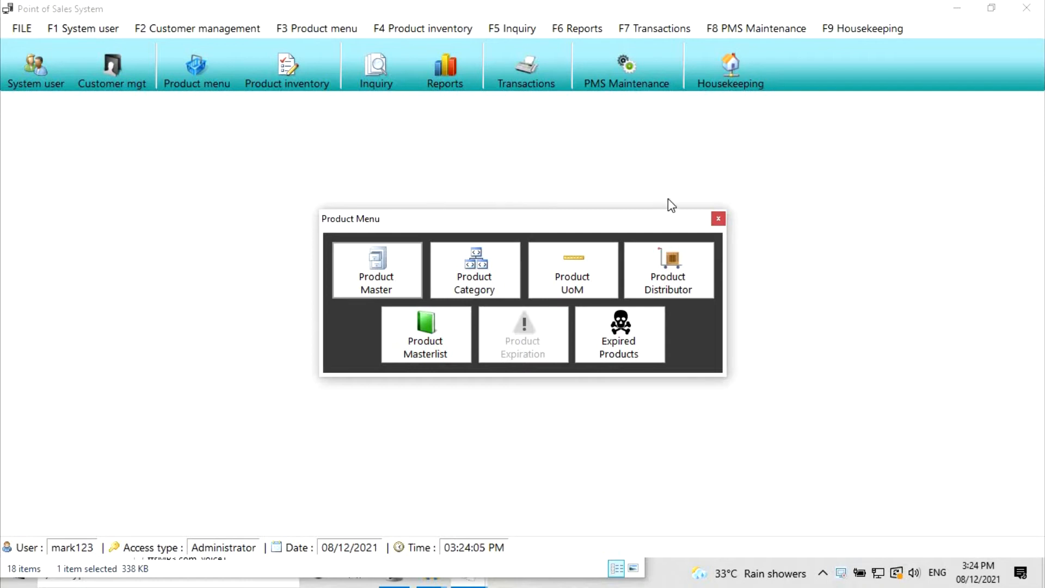
- Add a FROZEN PRODUCTS product category and rename it to FROZEN
{"action": "left_click", "coordinate": [475, 270]}
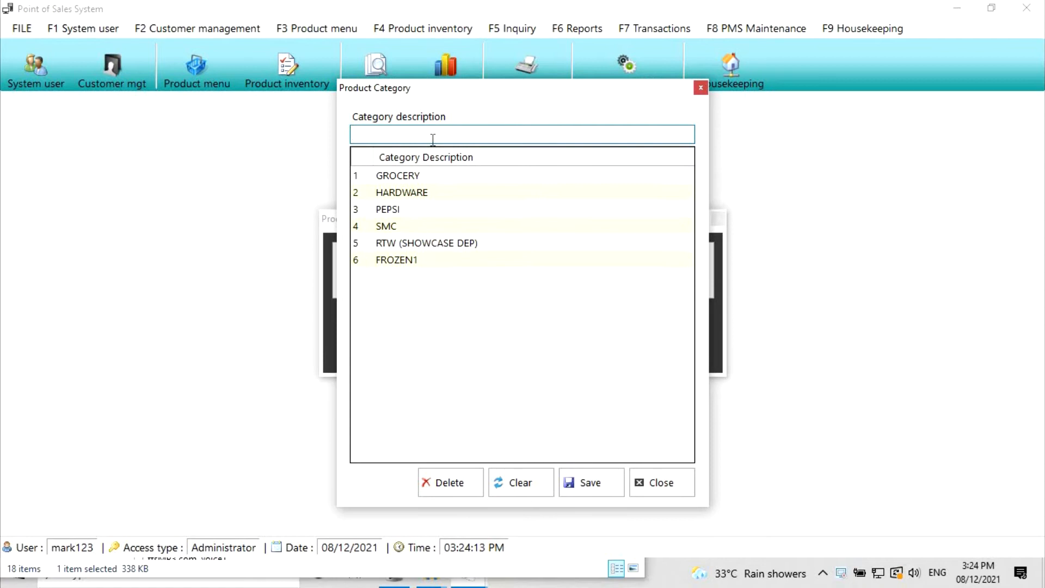
{"action": "type", "text": "FRO"}
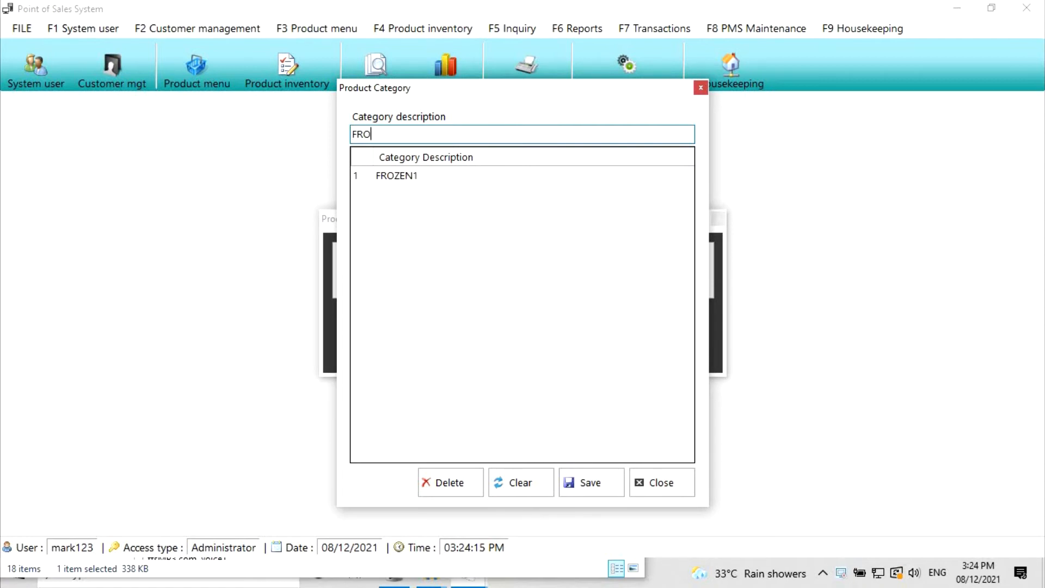
{"action": "type", "text": "ZEN PRODUCTS"}
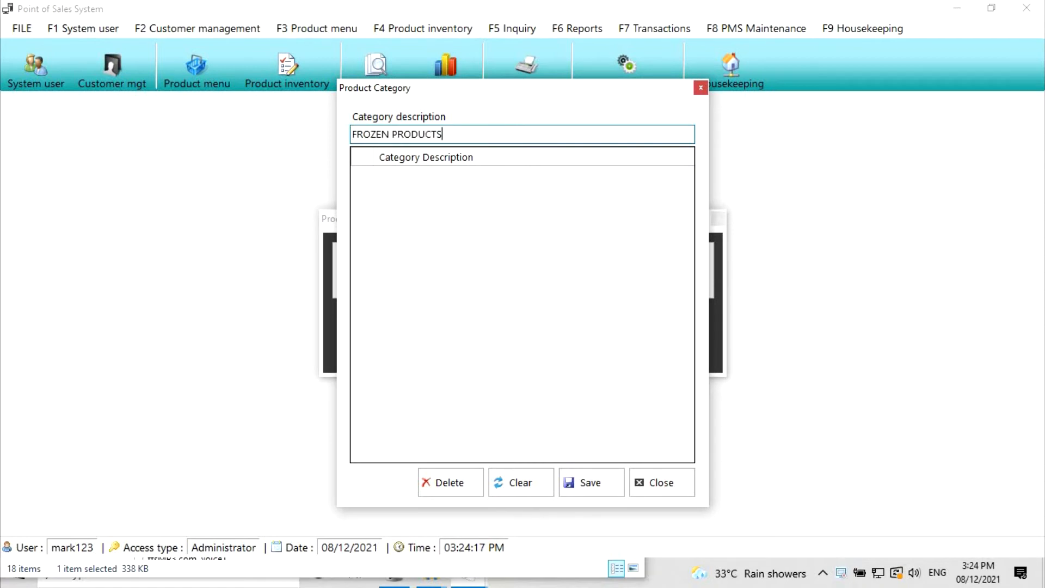
{"action": "left_click", "coordinate": [597, 482]}
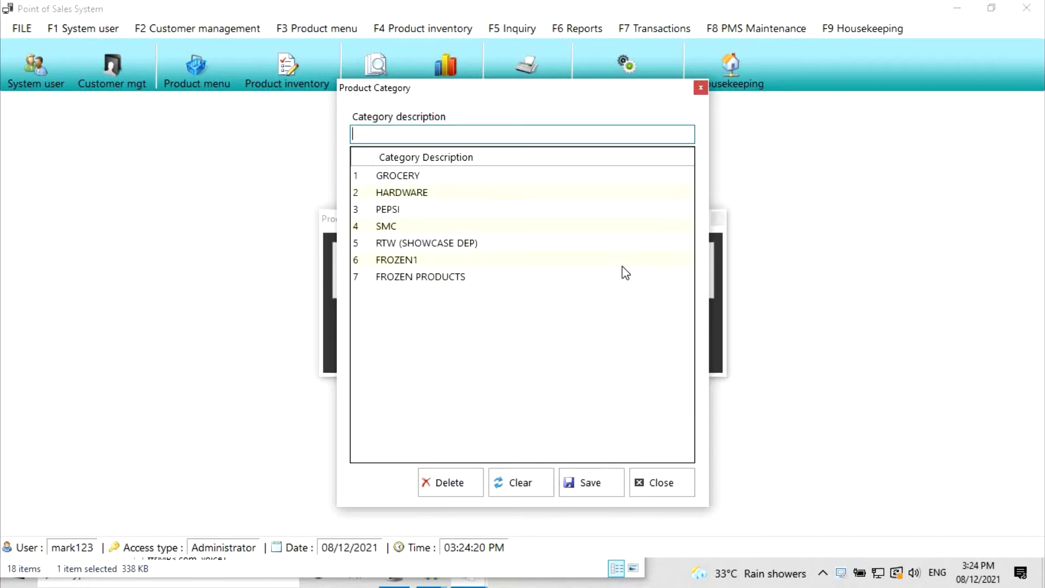
{"action": "double_click", "coordinate": [445, 279]}
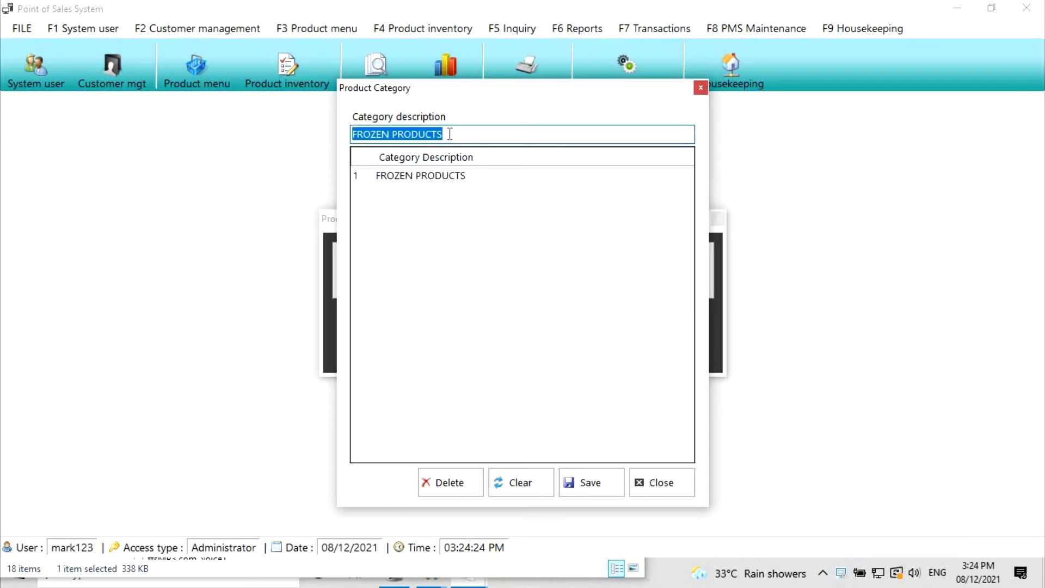
{"action": "left_click", "coordinate": [499, 134]}
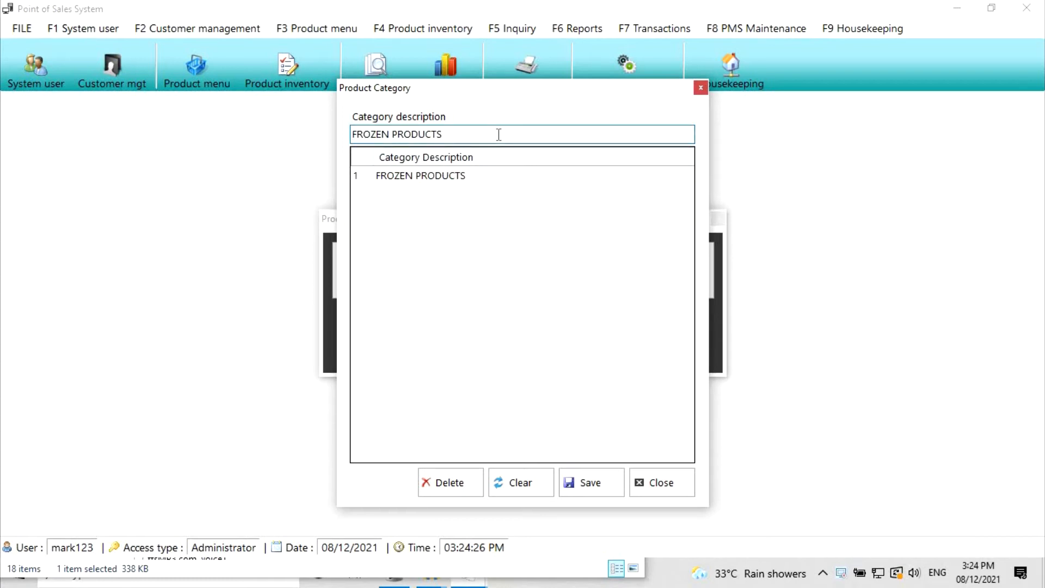
{"action": "key", "text": "ctrl+shift+Left"}
{"action": "key", "text": "BackSpace"}
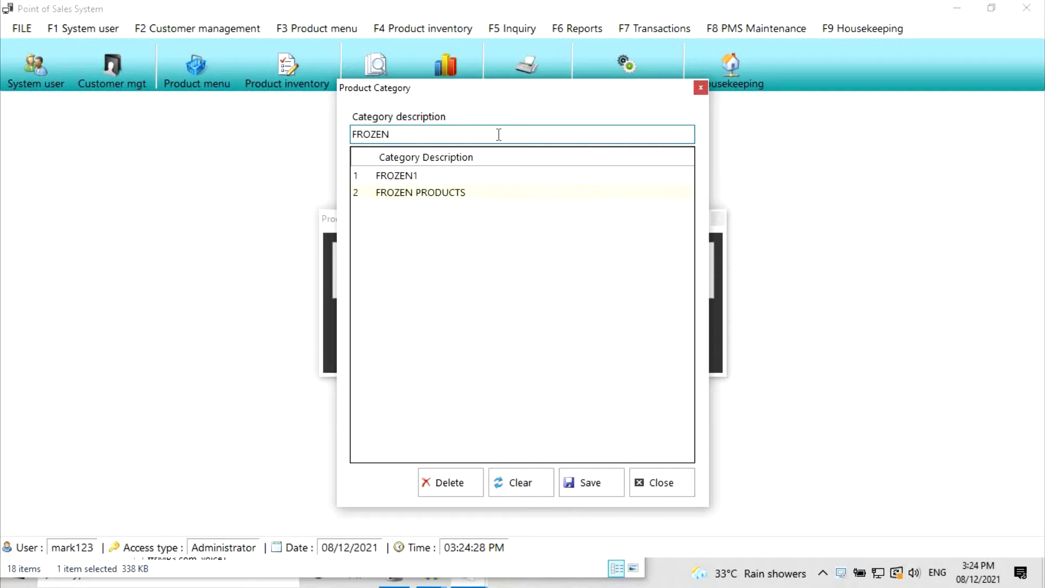
{"action": "left_click", "coordinate": [590, 484]}
- Delete the FROZEN1 and FROZEN categories, leaving five categories
{"action": "left_click", "coordinate": [407, 278]}
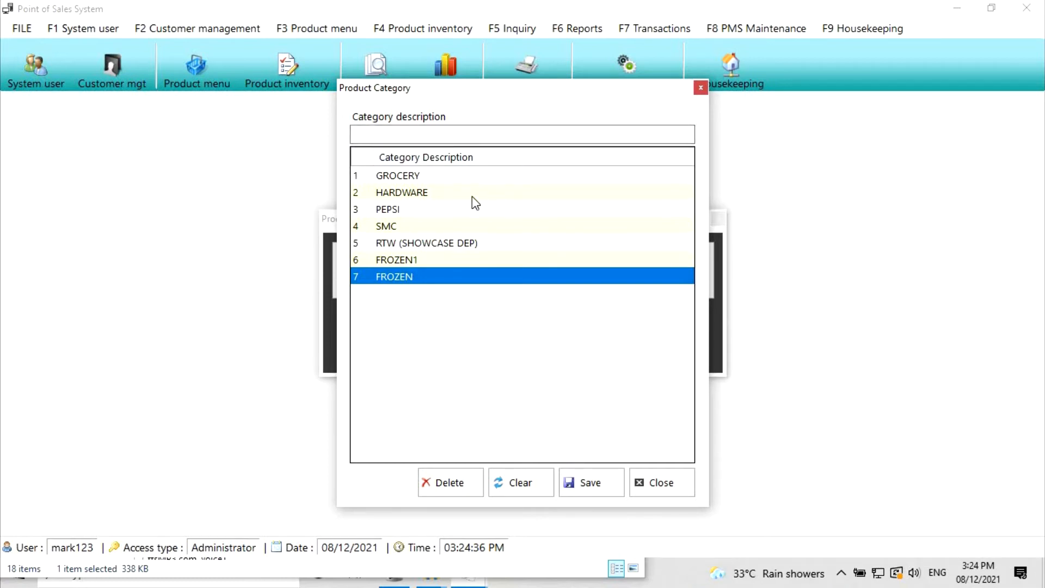
{"action": "left_click", "coordinate": [417, 259]}
{"action": "left_click", "coordinate": [450, 483]}
{"action": "left_click", "coordinate": [551, 341]}
{"action": "left_click", "coordinate": [417, 259]}
{"action": "left_click", "coordinate": [451, 483]}
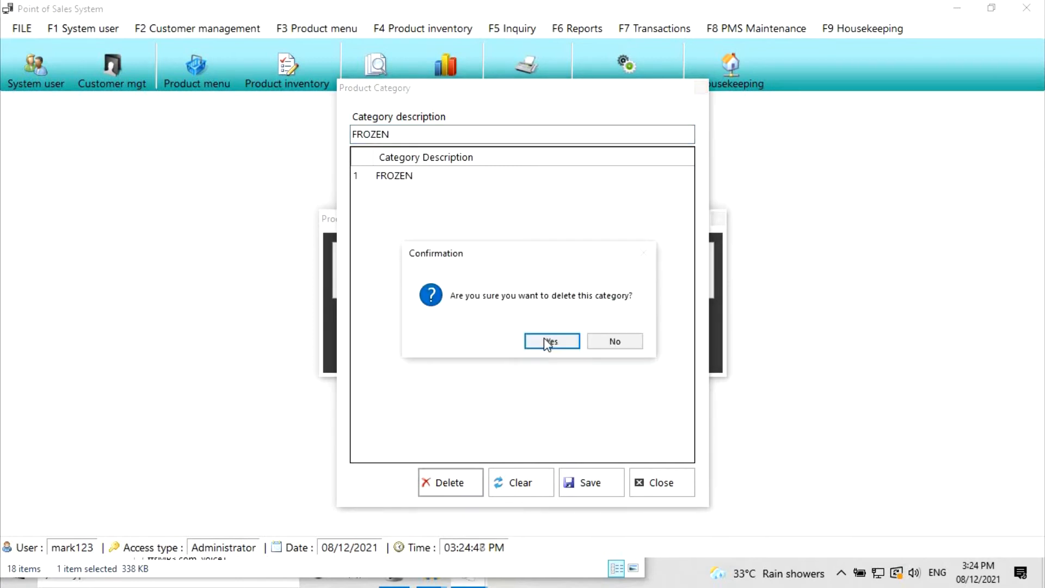
{"action": "left_click", "coordinate": [545, 339]}
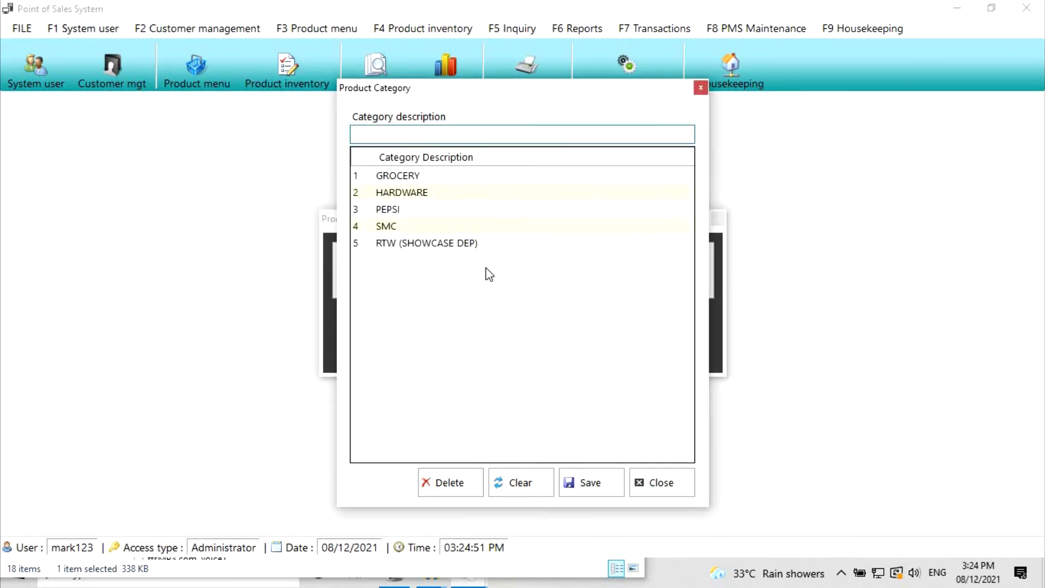
{"action": "left_click", "coordinate": [663, 483]}
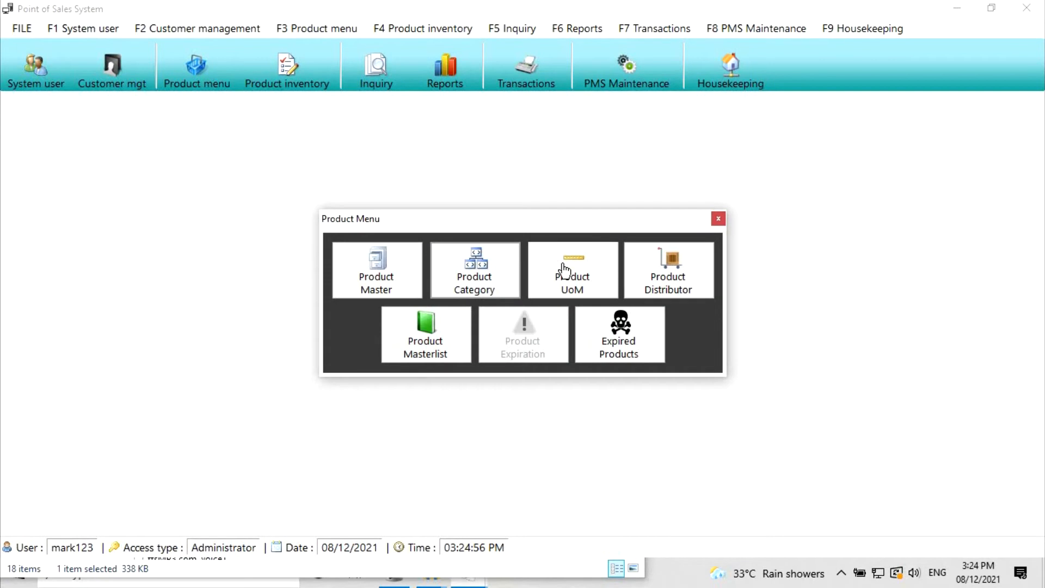
- Add a new GRAMS unit of measurement
{"action": "left_click", "coordinate": [578, 275]}
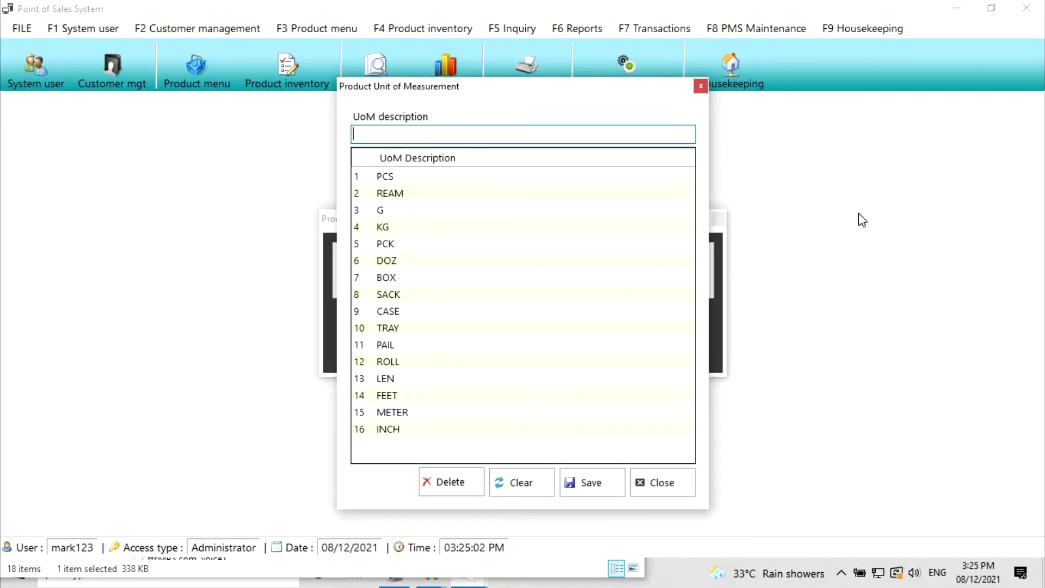
{"action": "type", "text": "F"}
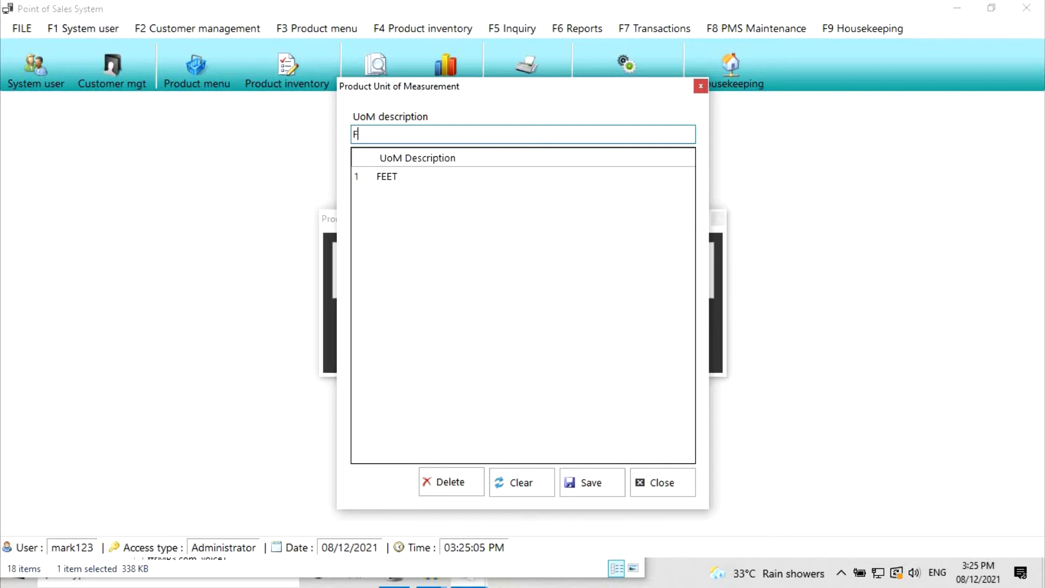
{"action": "type", "text": "RAMS"}
{"action": "key", "text": "ctrl+a"}
{"action": "type", "text": "GRAMS"}
{"action": "left_click", "coordinate": [590, 490]}
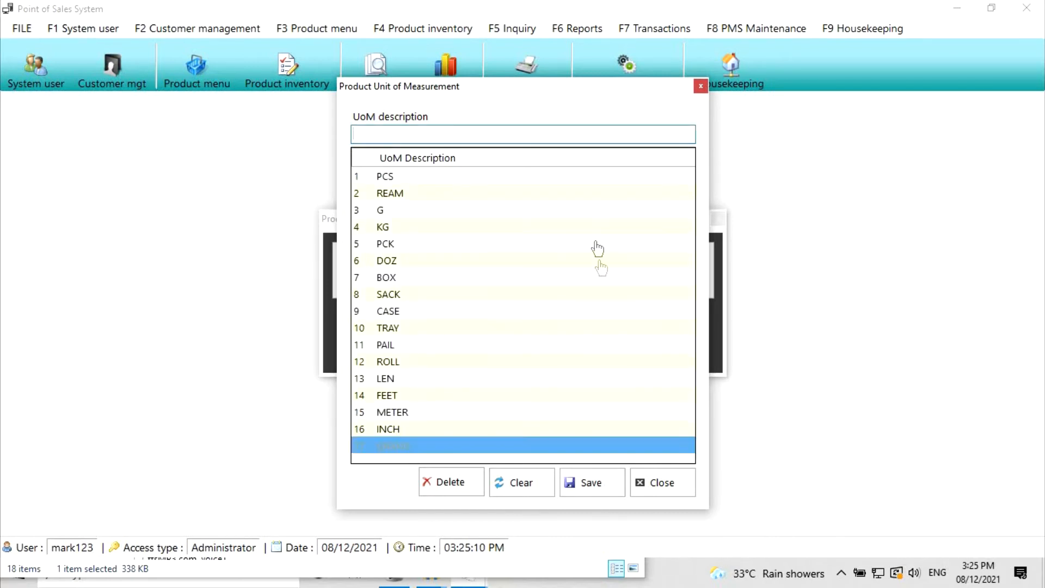
- Rename the GRAMS unit to GRAMS ONLY, then delete it
{"action": "left_click", "coordinate": [419, 137]}
{"action": "type", "text": "ONLY"}
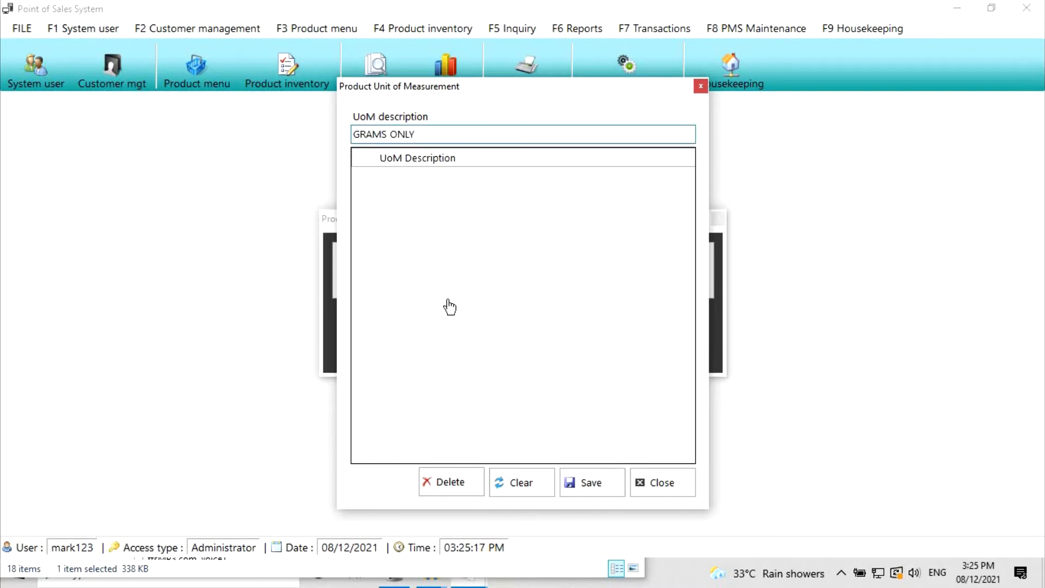
{"action": "left_click", "coordinate": [597, 481]}
{"action": "left_click", "coordinate": [427, 448]}
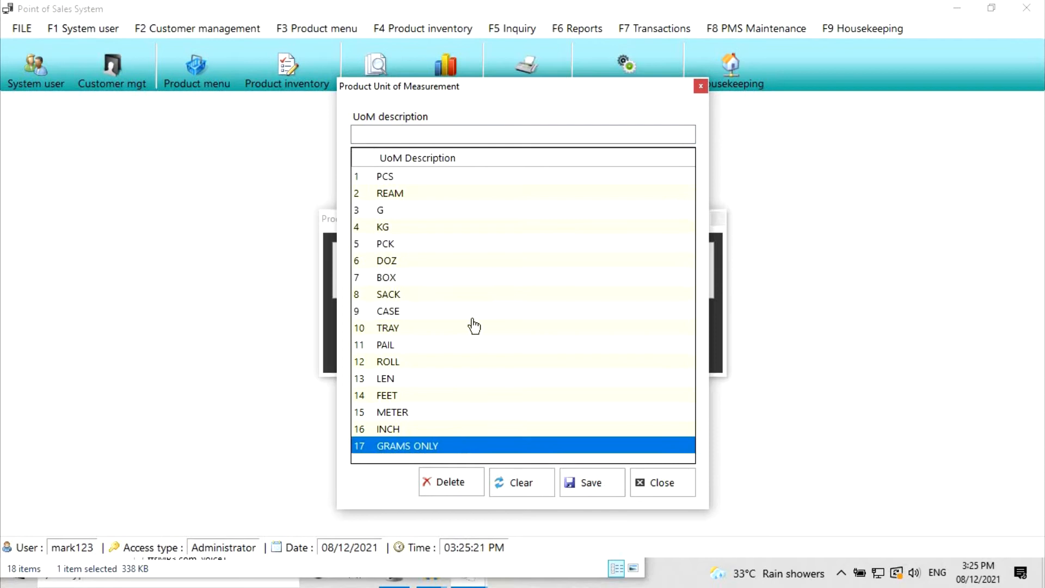
{"action": "double_click", "coordinate": [452, 449]}
{"action": "left_click", "coordinate": [451, 481]}
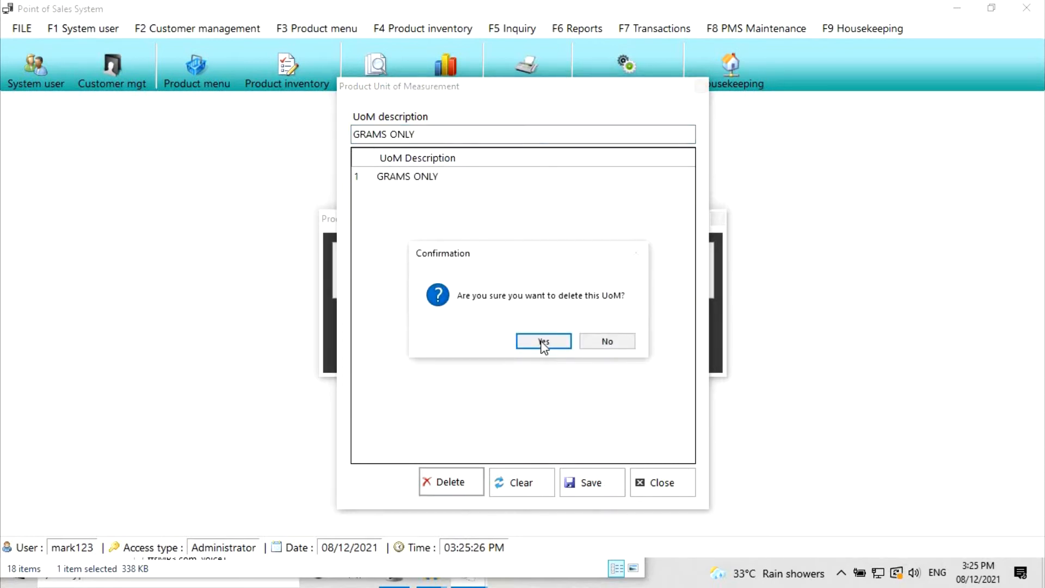
{"action": "left_click", "coordinate": [541, 341]}
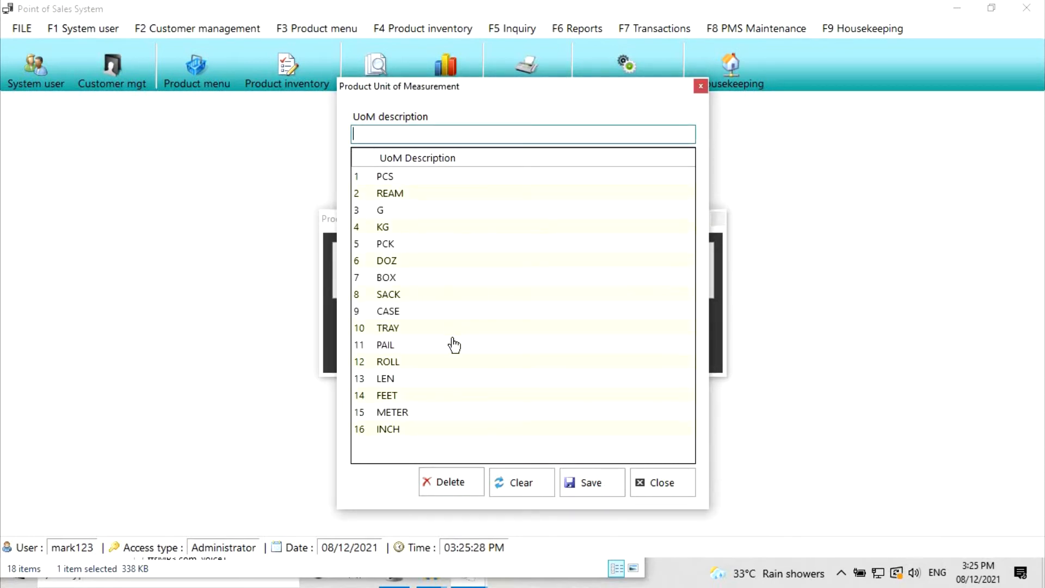
- Add a new distributor named MARK DISTRIBUTION COMPANY
{"action": "left_click", "coordinate": [665, 484]}
{"action": "left_click", "coordinate": [692, 272]}
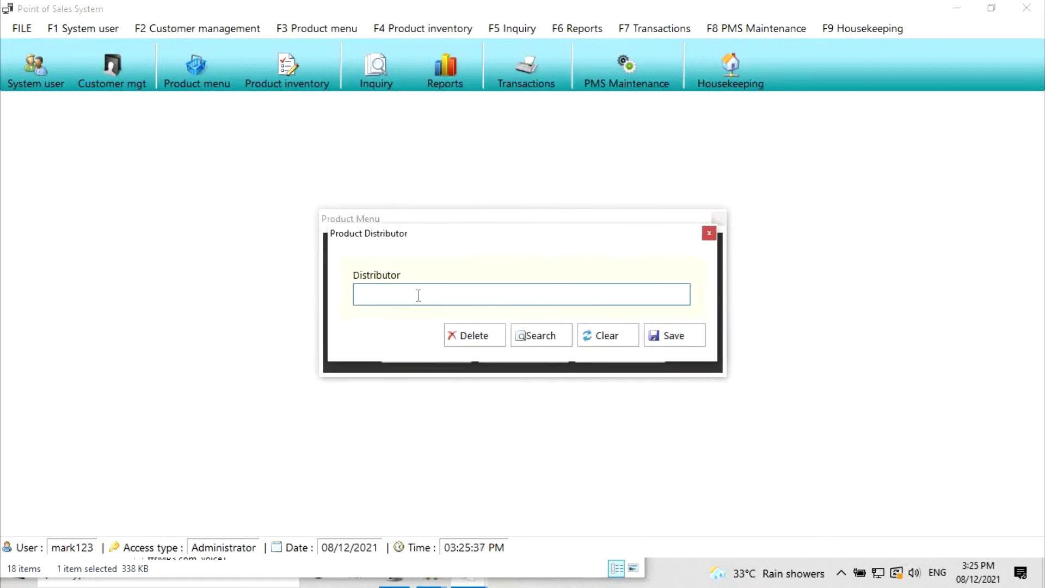
{"action": "type", "text": "mark"}
{"action": "key", "text": "ctrl+a"}
{"action": "type", "text": "MARK DISTRIBUTI"}
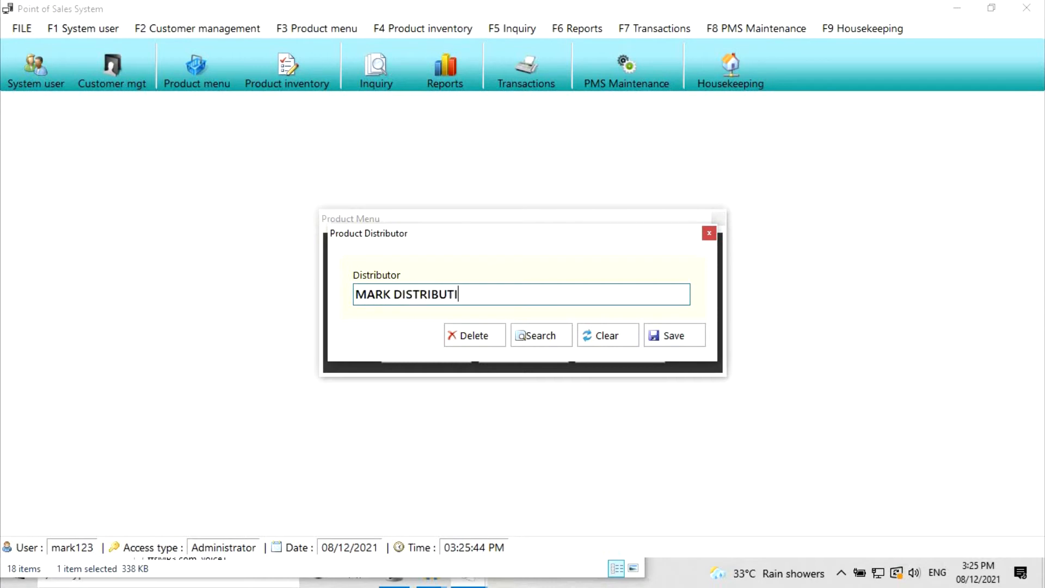
{"action": "type", "text": "ON COMPANY"}
{"action": "left_click", "coordinate": [678, 339]}
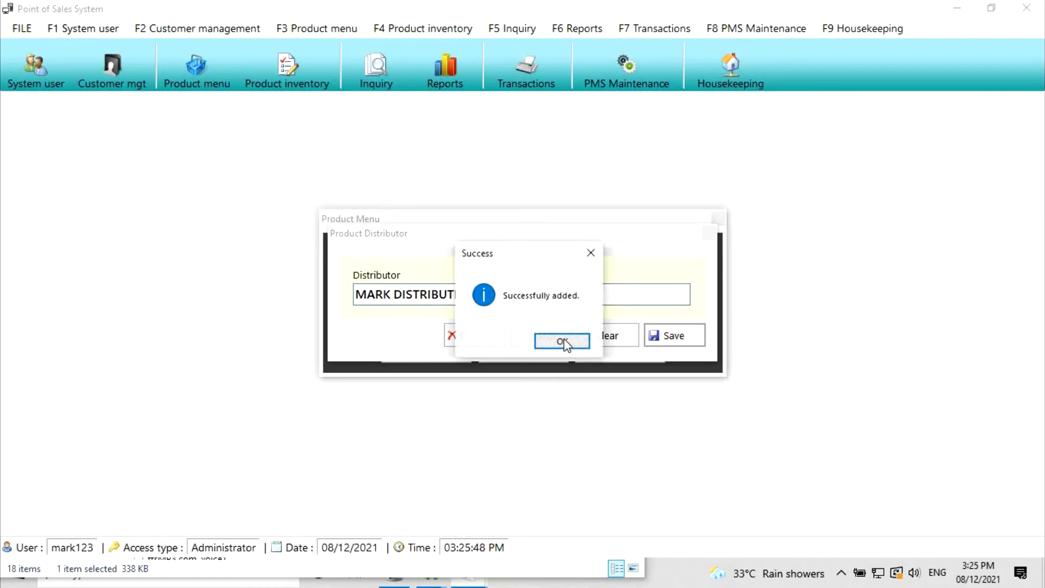
{"action": "left_click", "coordinate": [559, 342]}
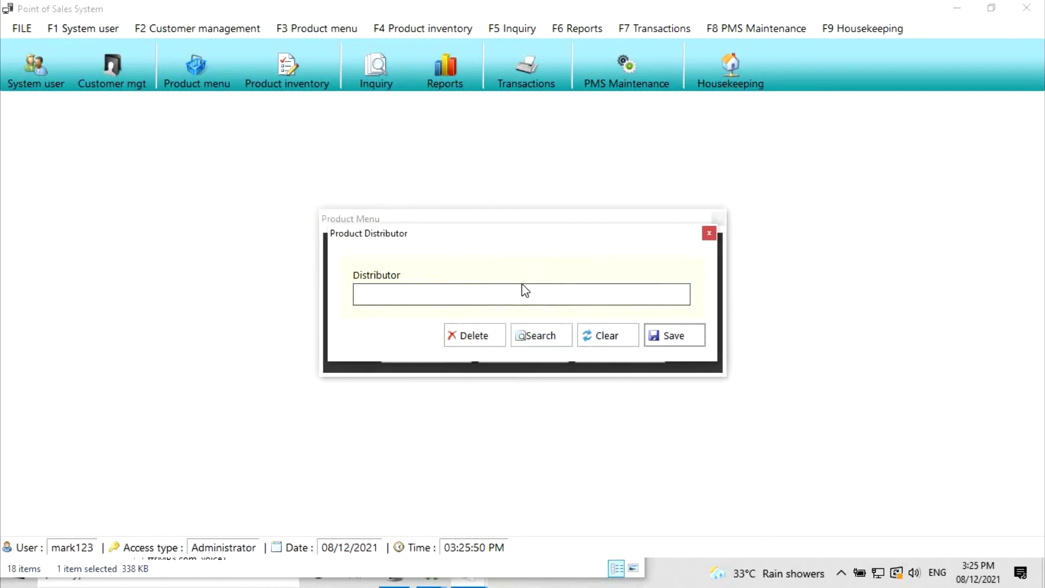
- Rename the distributor to MARK DISTRIBUTION
{"action": "left_click", "coordinate": [539, 342]}
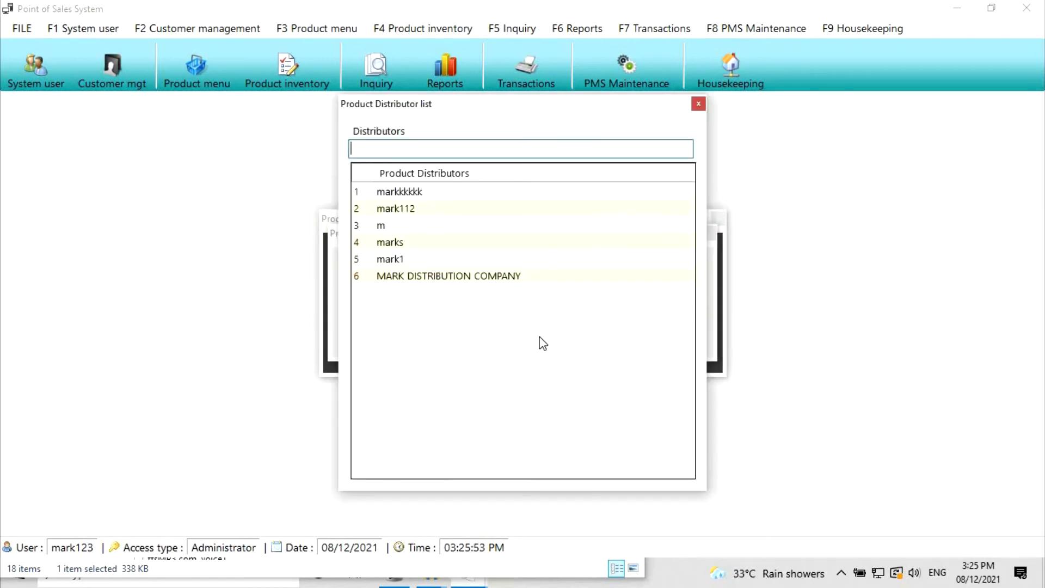
{"action": "left_click", "coordinate": [452, 275]}
{"action": "double_click", "coordinate": [451, 275]}
{"action": "key", "text": "BackSpace"}
{"action": "key", "text": "BackSpace"}
{"action": "key", "text": "BackSpace"}
{"action": "key", "text": "BackSpace"}
{"action": "key", "text": "BackSpace"}
{"action": "key", "text": "BackSpace"}
{"action": "key", "text": "BackSpace"}
{"action": "key", "text": "BackSpace"}
{"action": "left_click", "coordinate": [673, 336]}
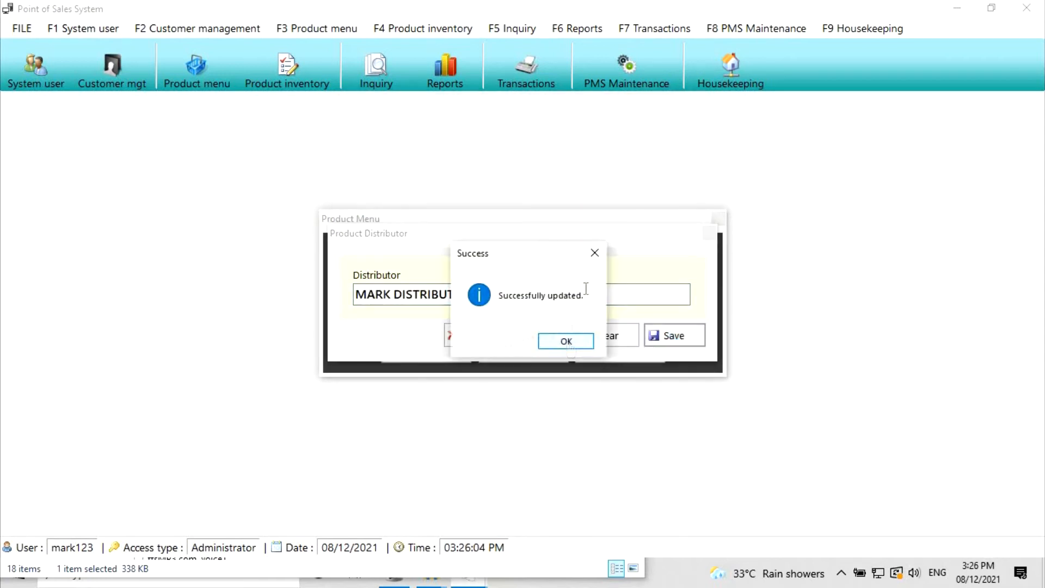
{"action": "left_click", "coordinate": [563, 342]}
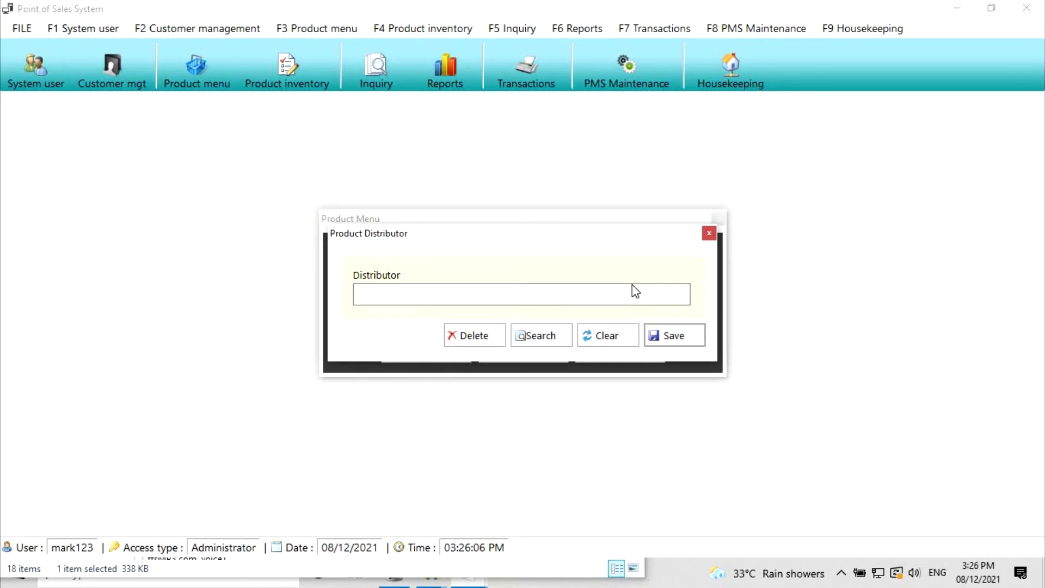
- Delete the MARK DISTRIBUTION distributor and close the distributor form
{"action": "left_click", "coordinate": [543, 337]}
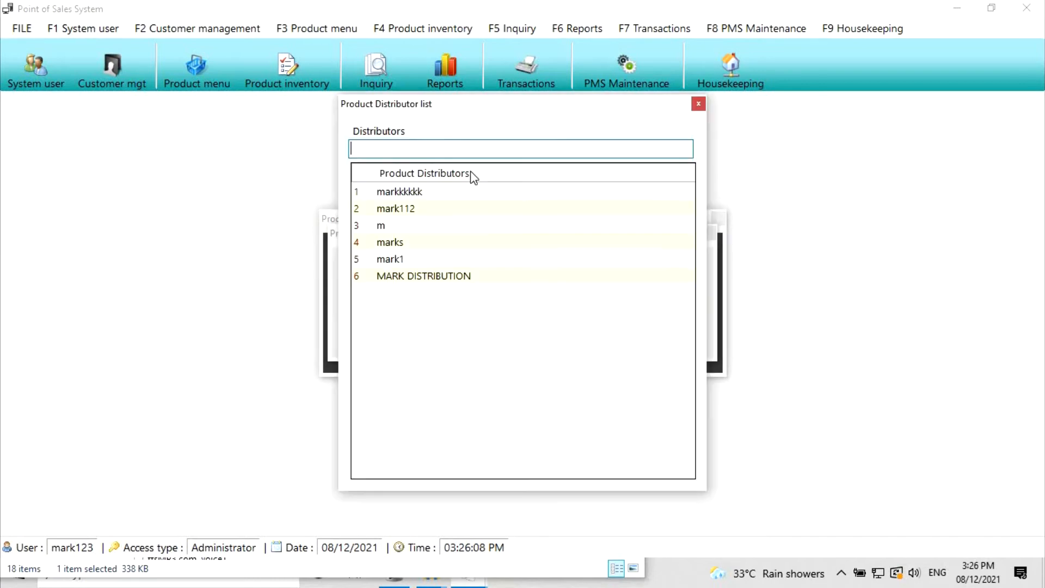
{"action": "double_click", "coordinate": [440, 277]}
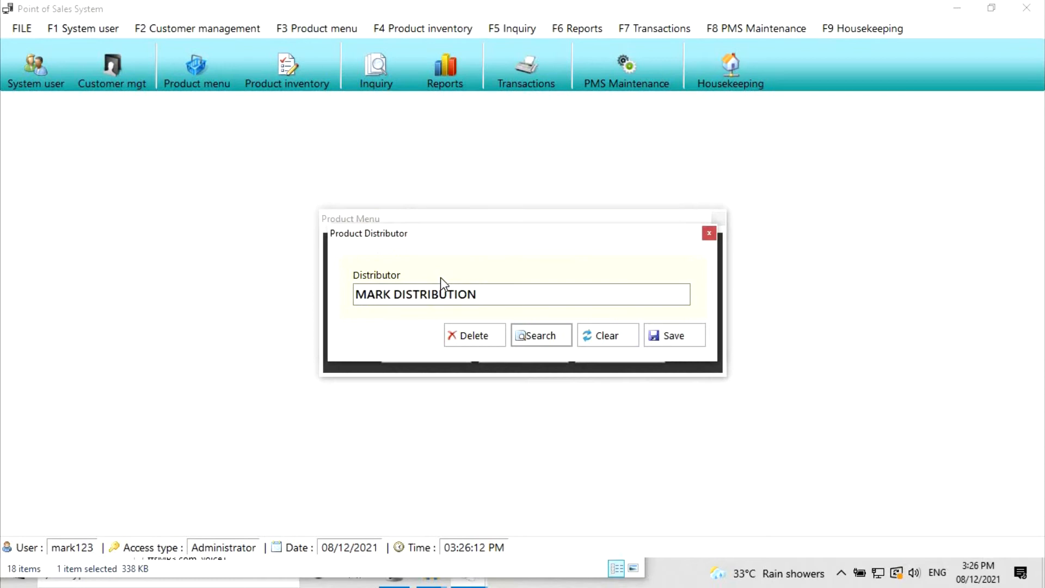
{"action": "left_click", "coordinate": [471, 339]}
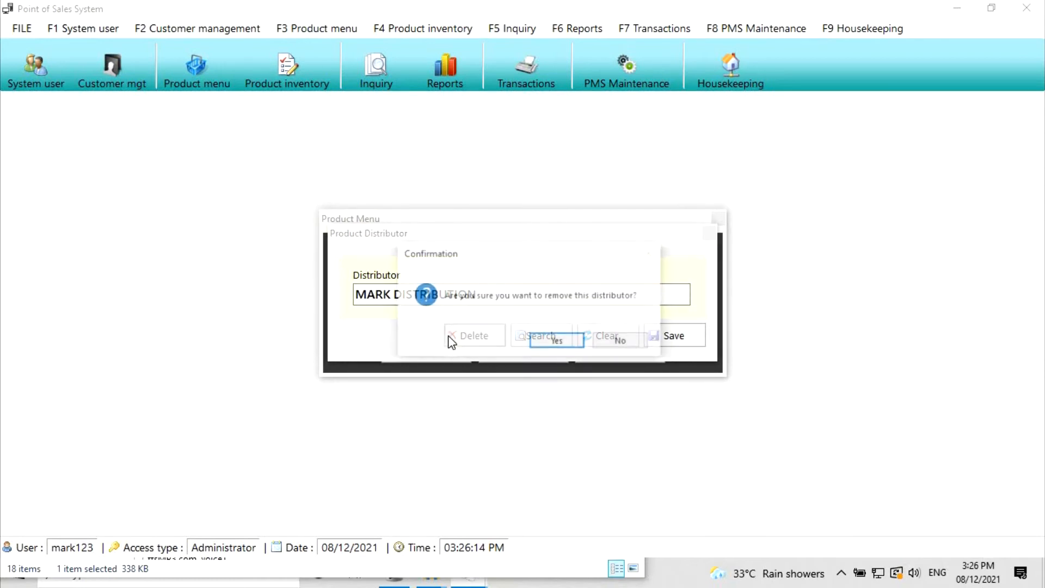
{"action": "left_click", "coordinate": [555, 342]}
{"action": "left_click", "coordinate": [540, 341]}
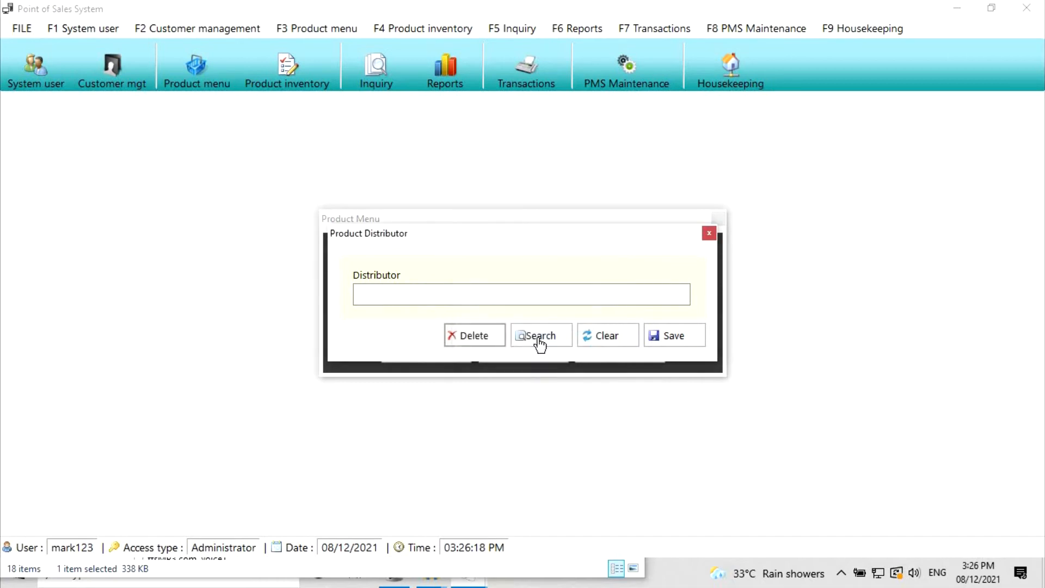
{"action": "left_click", "coordinate": [539, 342]}
{"action": "left_click", "coordinate": [698, 103]}
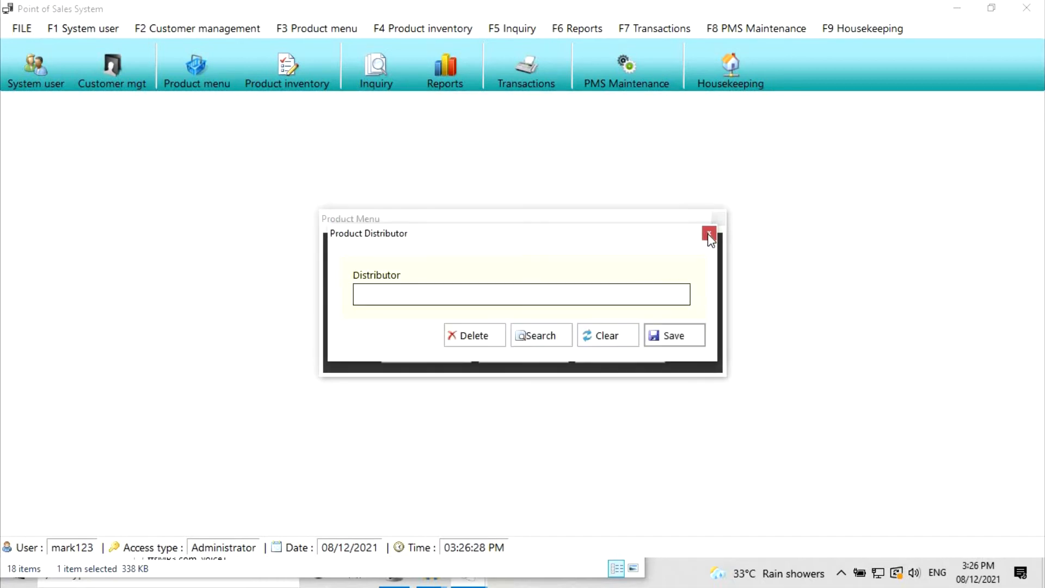
{"action": "left_click", "coordinate": [709, 234]}
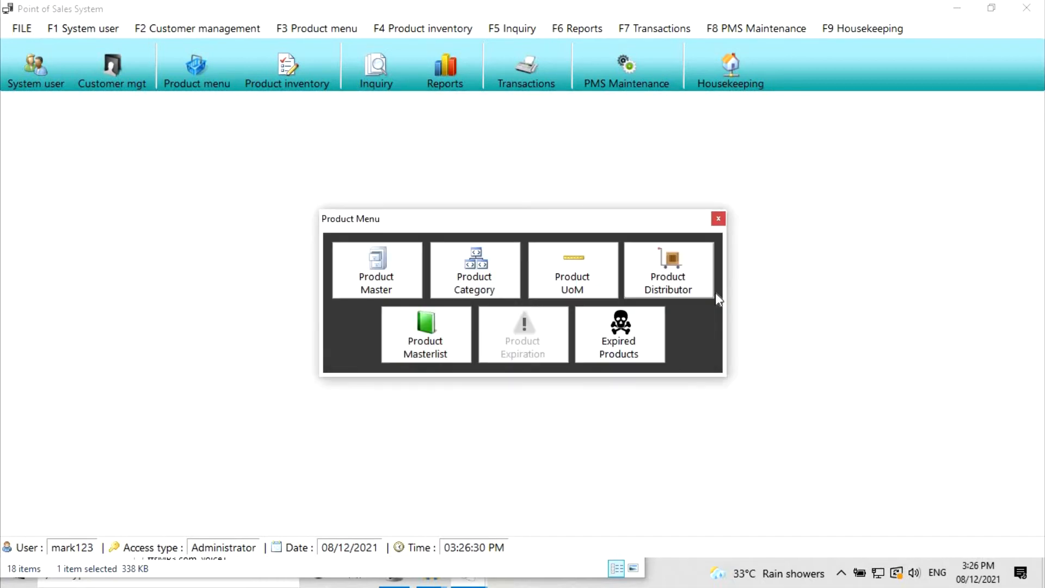
- Enter product code 12345678 and description CHICKEN WINGS /kg, with Points included checked
{"action": "left_click", "coordinate": [387, 278]}
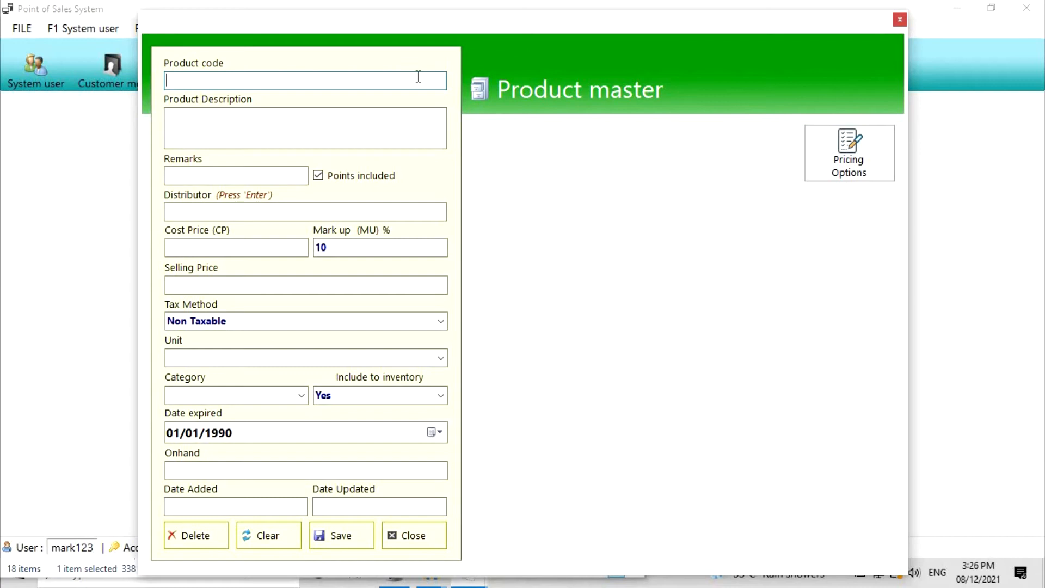
{"action": "type", "text": "12345678"}
{"action": "key", "text": "Return"}
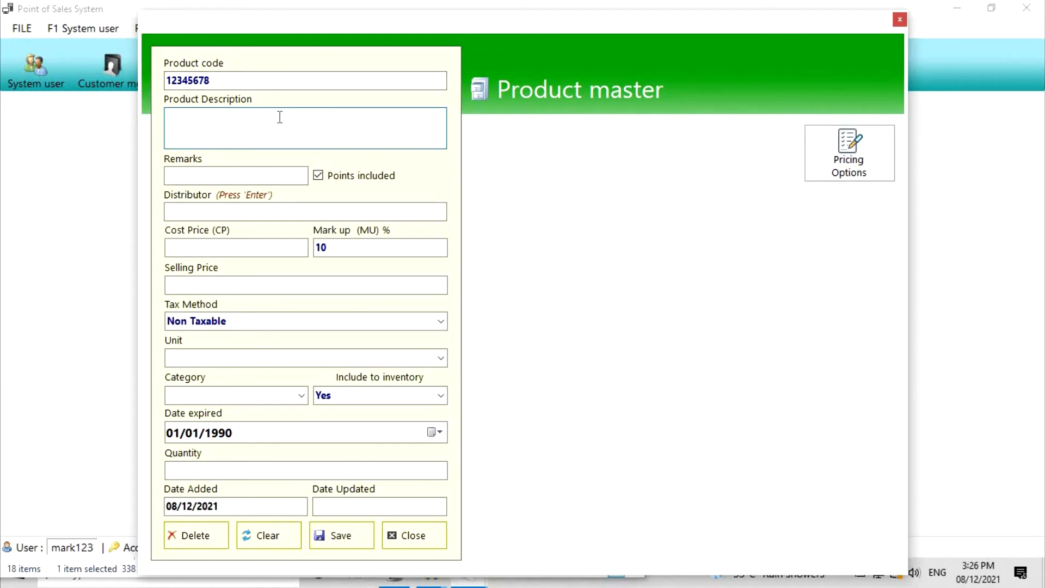
{"action": "type", "text": "CHICKEN WINGS /kg"}
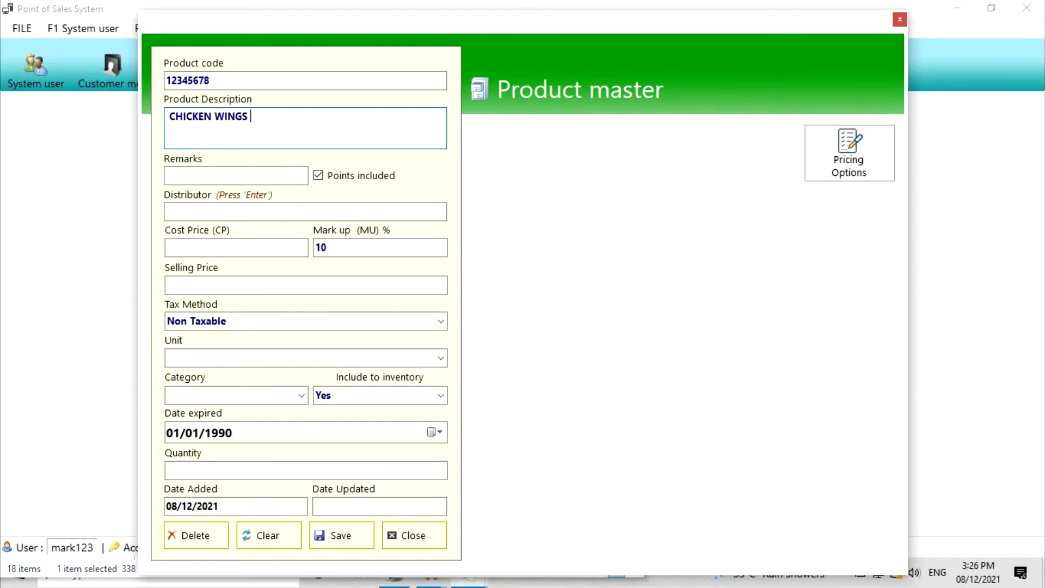
{"action": "left_click", "coordinate": [238, 177]}
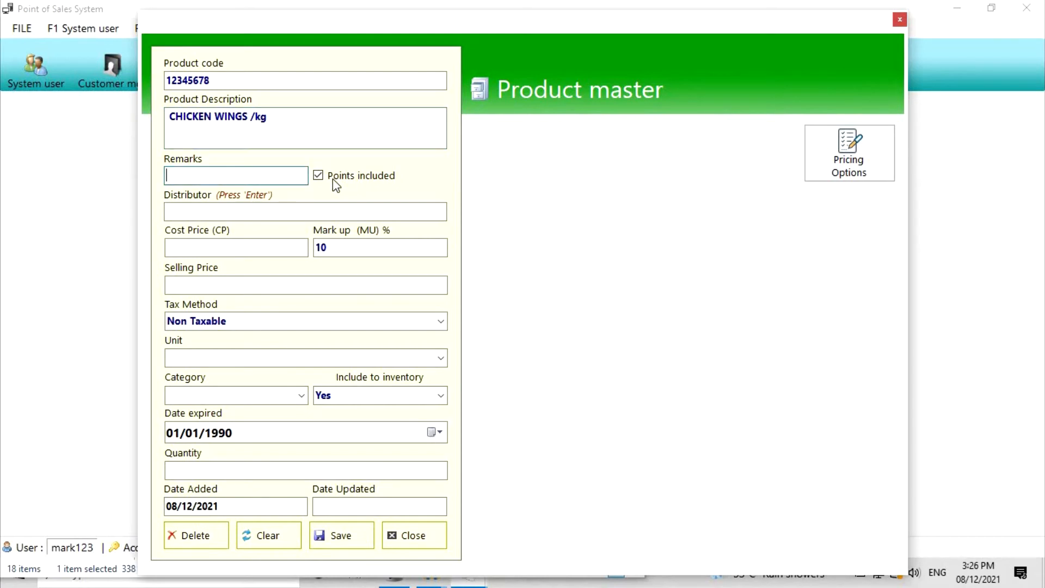
{"action": "left_click", "coordinate": [318, 176]}
{"action": "left_click", "coordinate": [318, 175]}
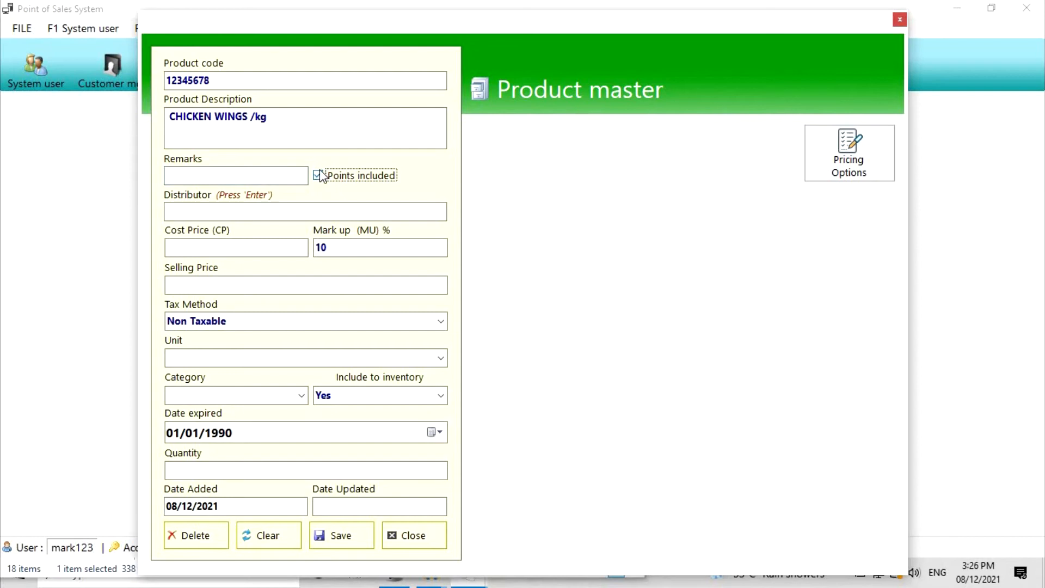
- Set the product's distributor to marks
{"action": "left_click", "coordinate": [244, 210]}
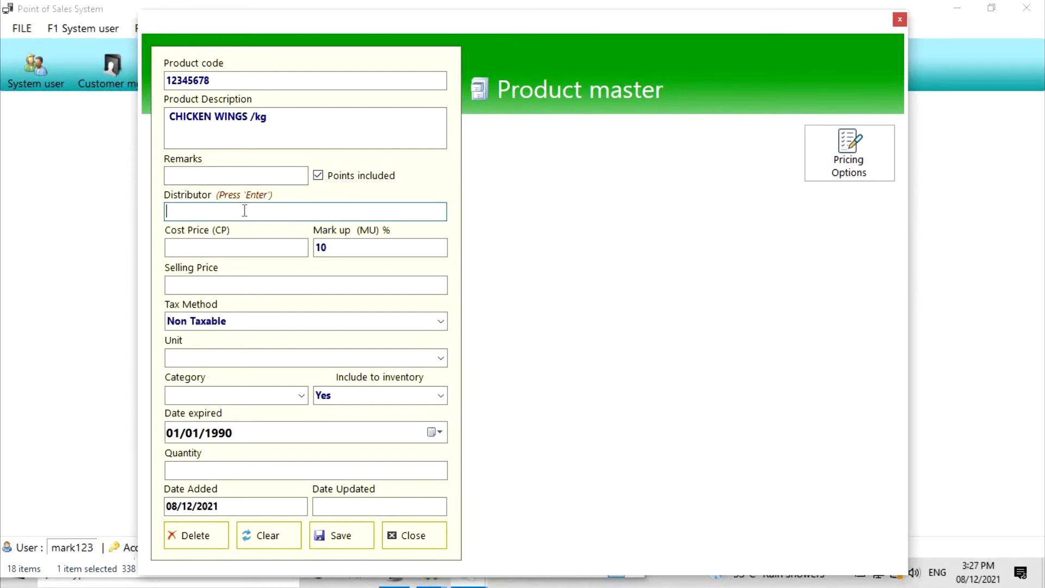
{"action": "key", "text": "Return"}
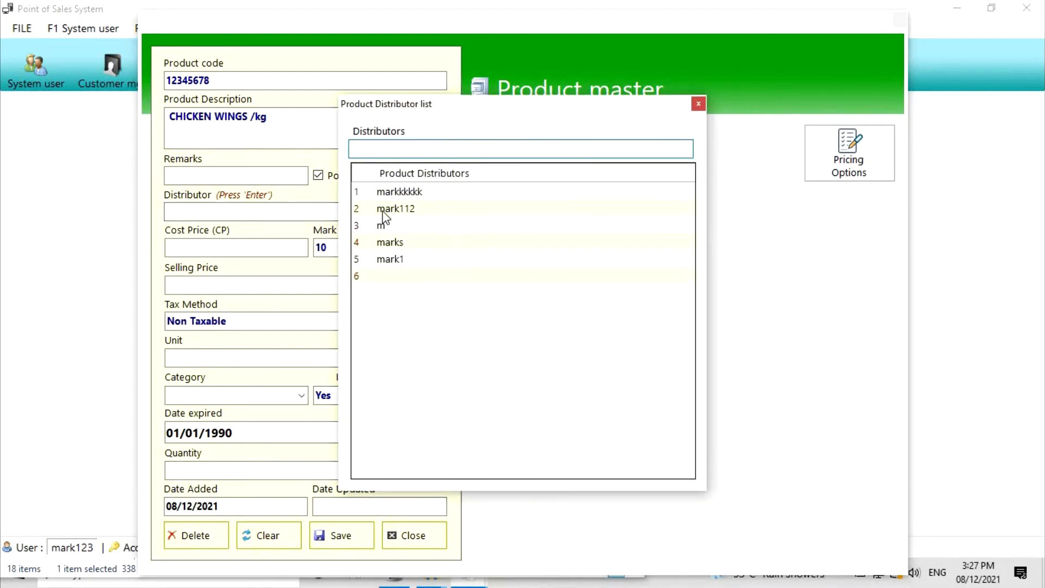
{"action": "key", "text": "Down"}
{"action": "key", "text": "Down"}
{"action": "key", "text": "Down"}
{"action": "key", "text": "Down"}
{"action": "key", "text": "Down"}
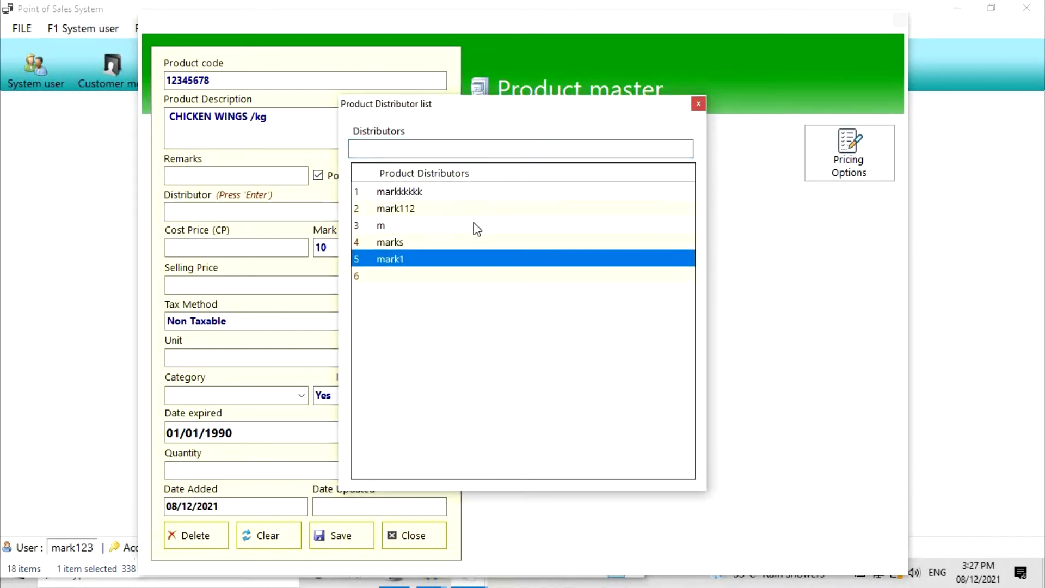
{"action": "key", "text": "Up"}
{"action": "key", "text": "Return"}
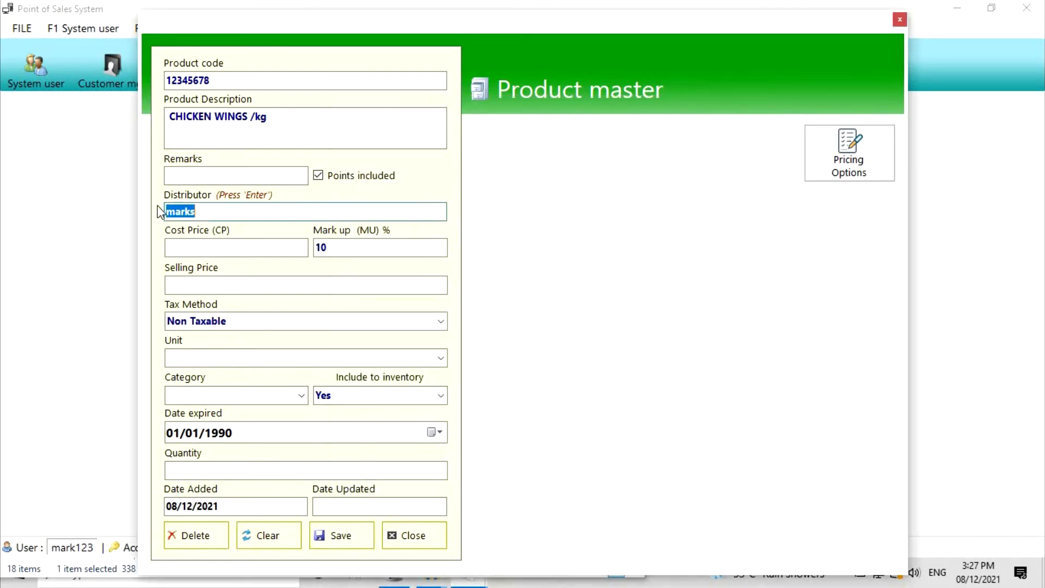
{"action": "left_click", "coordinate": [238, 213]}
- Enter a 155.00 cost price, giving a 170.50 selling price at 10% markup
{"action": "left_click", "coordinate": [233, 246]}
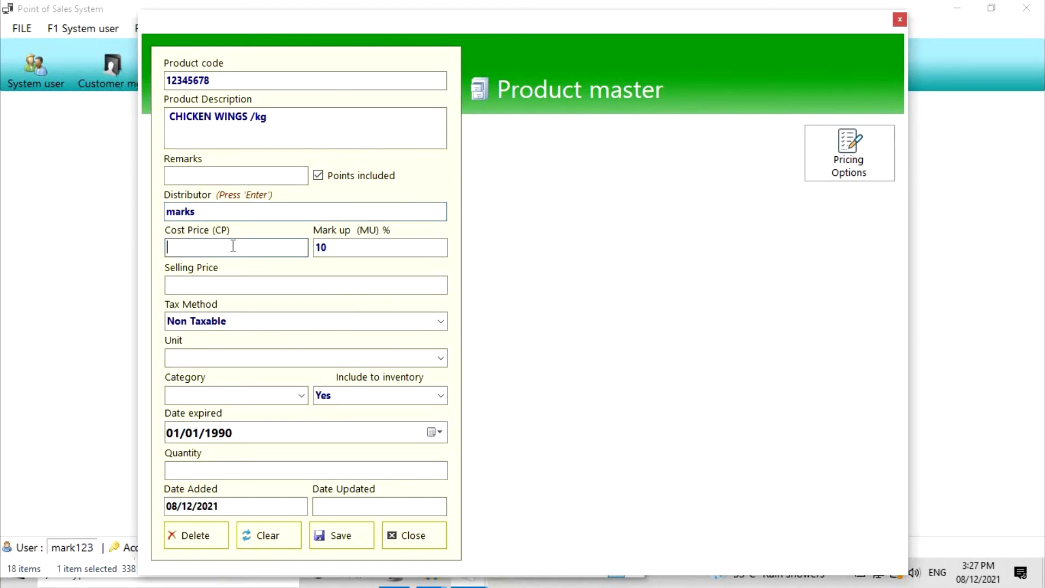
{"action": "type", "text": "155"}
{"action": "key", "text": "Tab"}
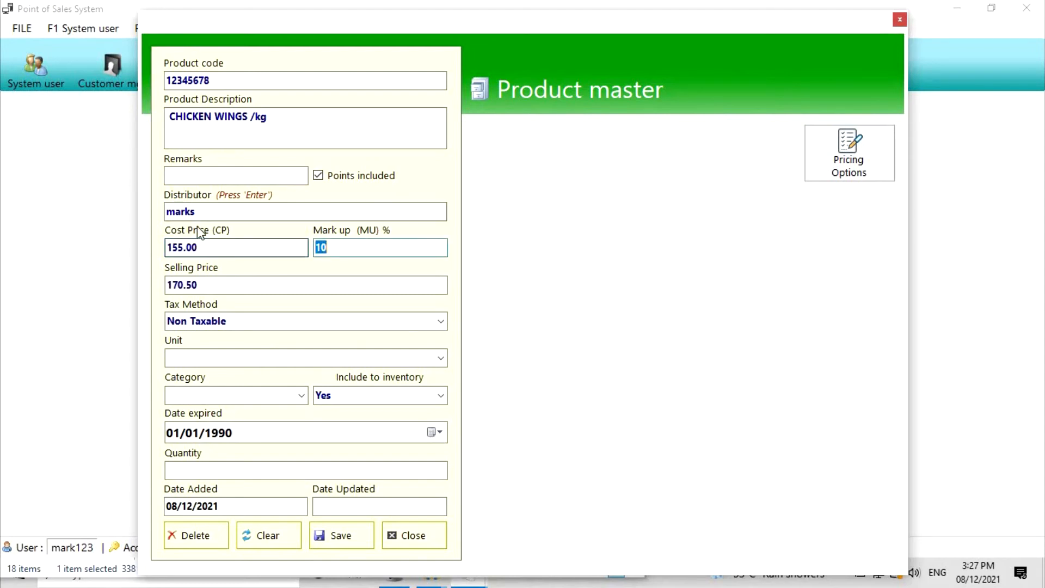
{"action": "left_click", "coordinate": [215, 283]}
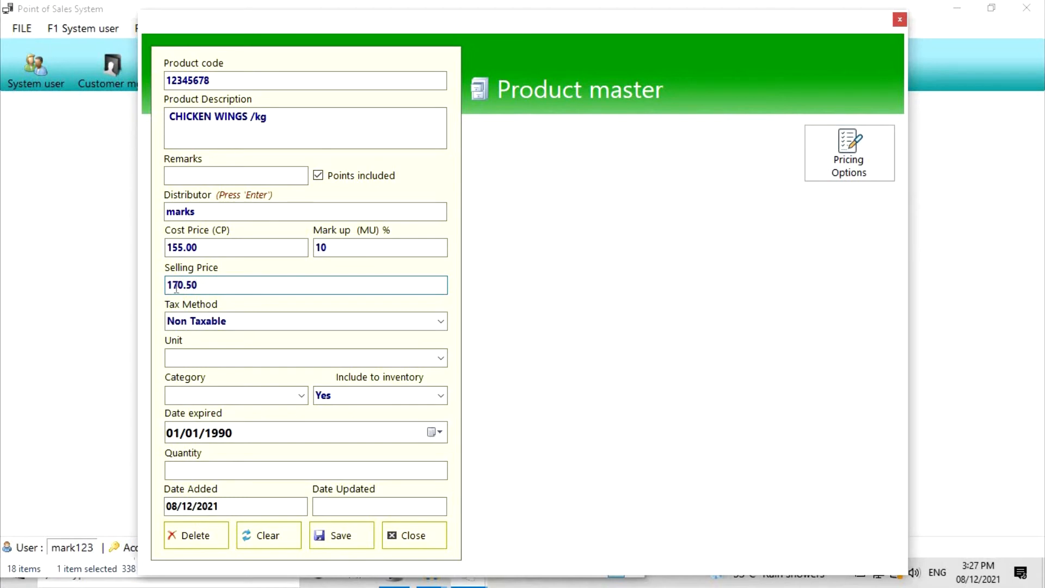
{"action": "left_click", "coordinate": [226, 248]}
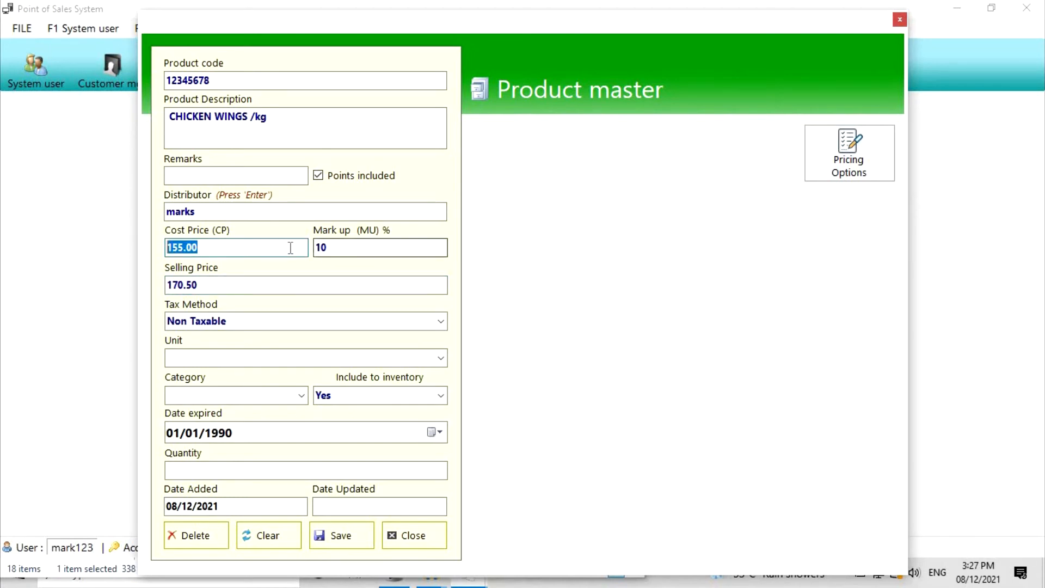
{"action": "key", "text": "Tab"}
{"action": "left_click", "coordinate": [231, 282]}
{"action": "left_click_drag", "start_coordinate": [232, 283], "coordinate": [151, 283]}
{"action": "left_click", "coordinate": [266, 283]}
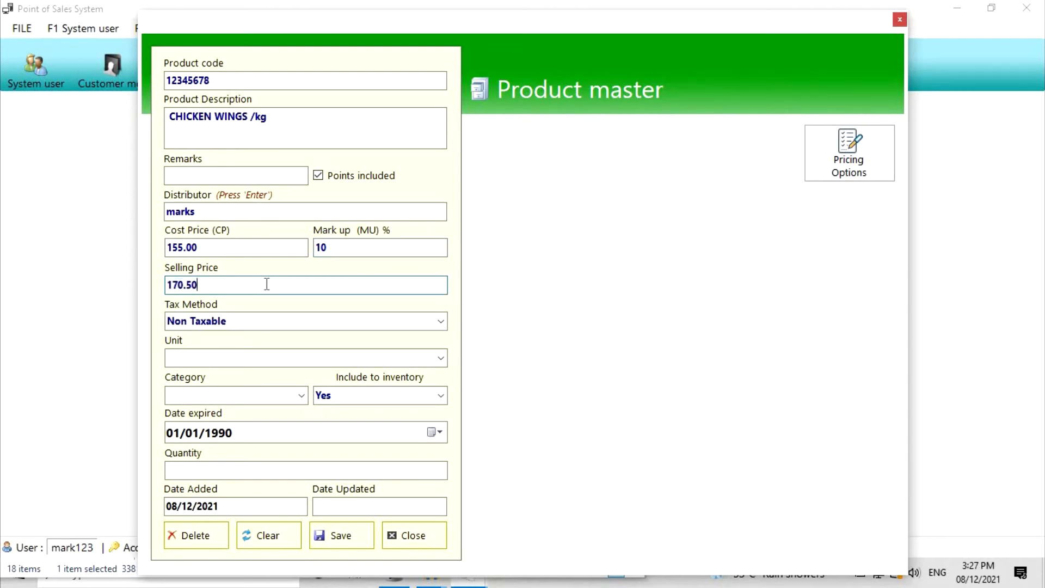
{"action": "left_click", "coordinate": [375, 246]}
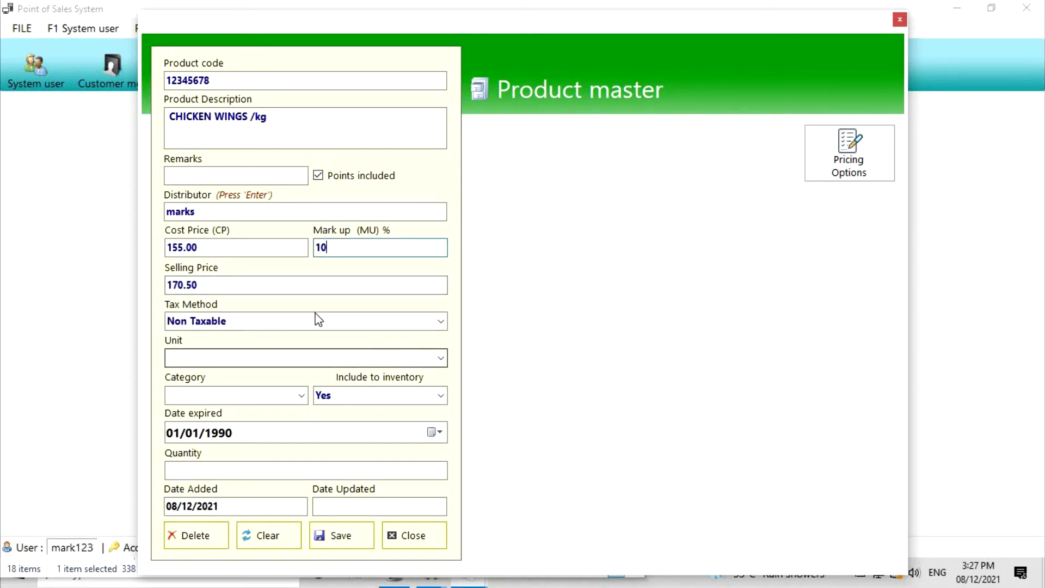
- Set tax to Non Taxable, unit KG, category GROCERY, and include to inventory Yes
{"action": "left_click", "coordinate": [441, 323]}
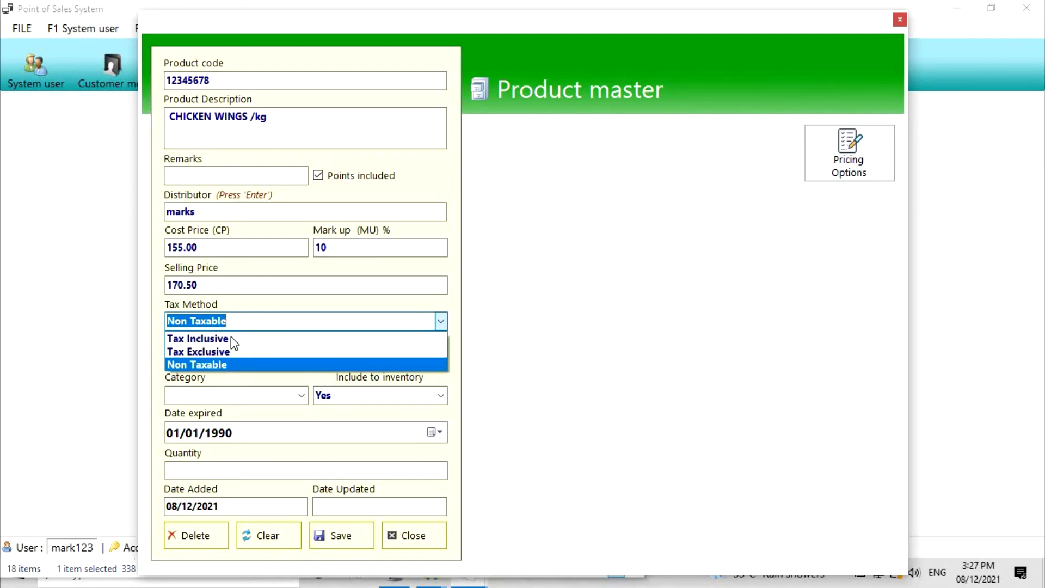
{"action": "left_click", "coordinate": [251, 320]}
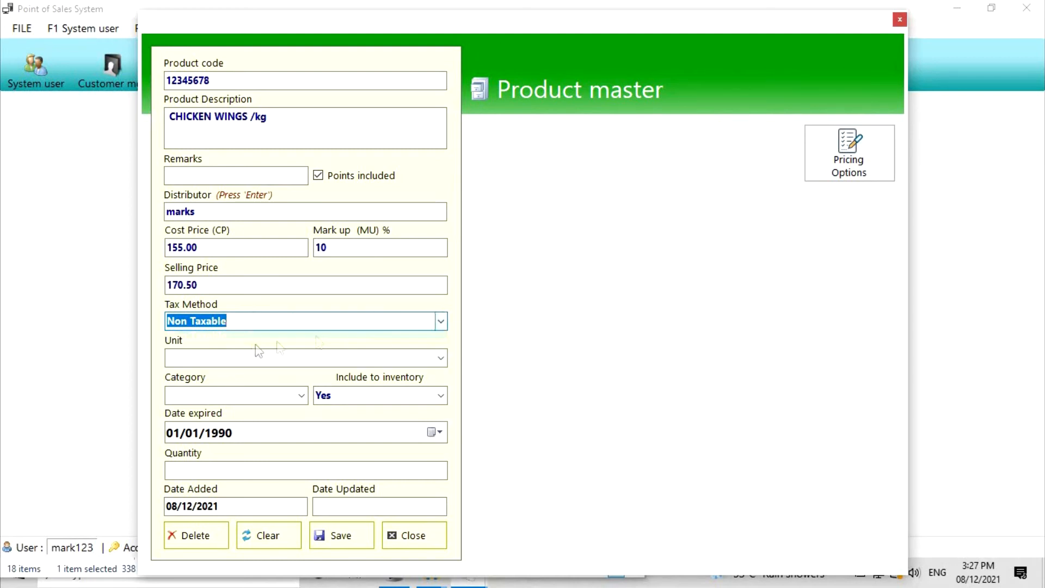
{"action": "left_click", "coordinate": [441, 360]}
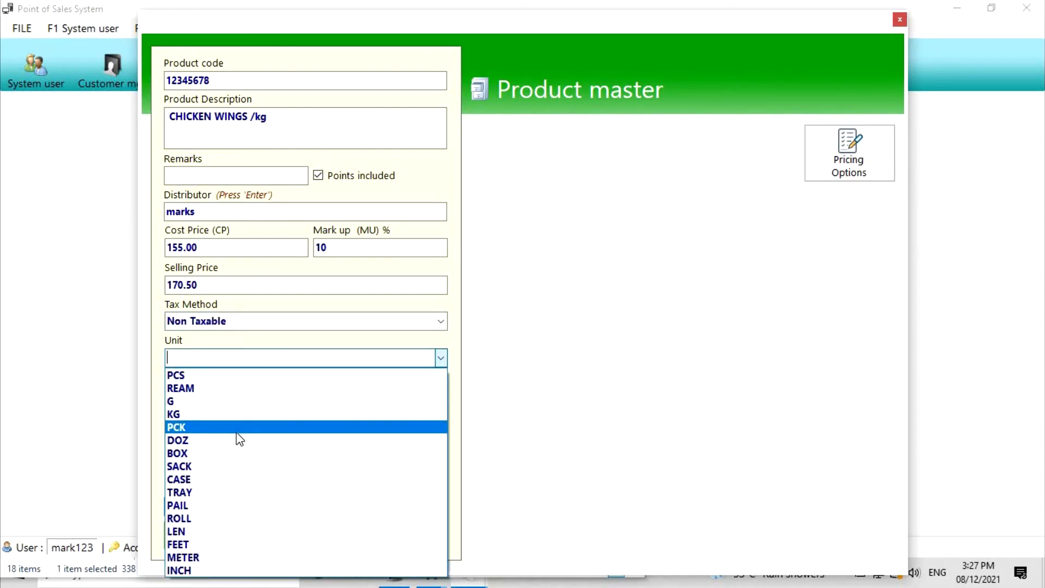
{"action": "left_click", "coordinate": [186, 417]}
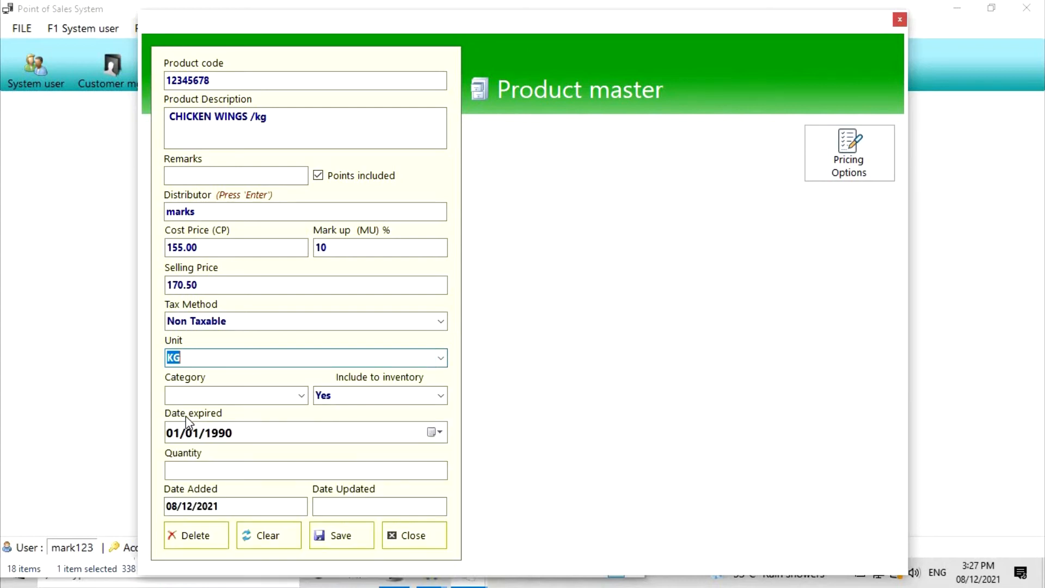
{"action": "left_click", "coordinate": [301, 399]}
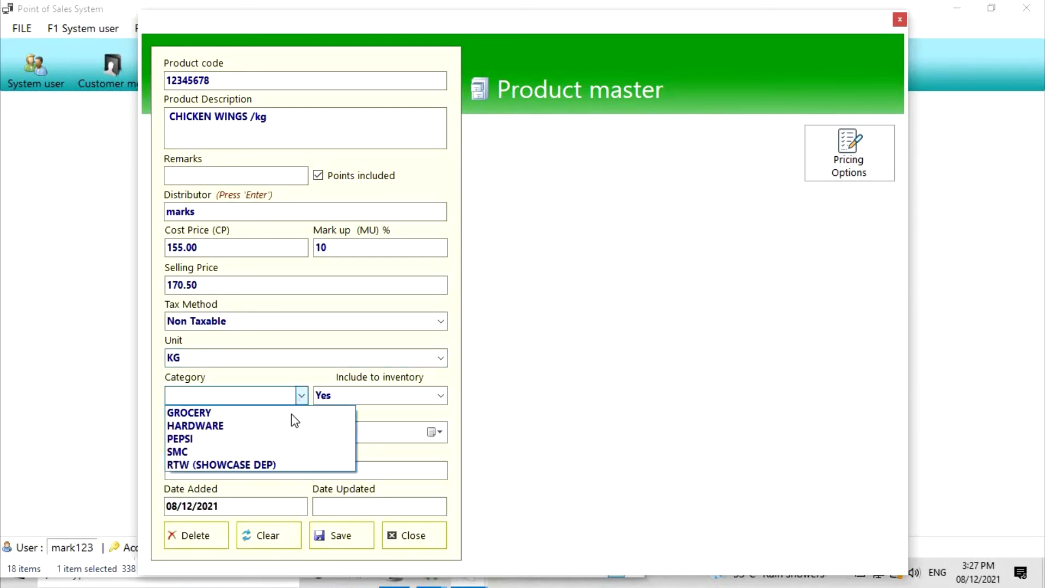
{"action": "left_click", "coordinate": [256, 413]}
{"action": "left_click", "coordinate": [440, 396]}
{"action": "left_click", "coordinate": [366, 425]}
{"action": "left_click", "coordinate": [442, 396]}
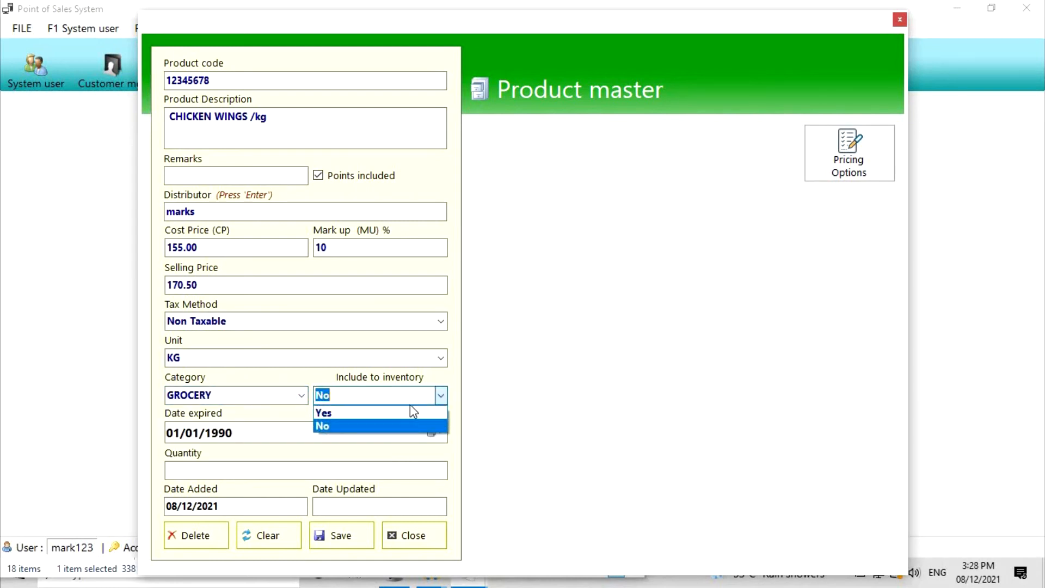
{"action": "left_click", "coordinate": [403, 414]}
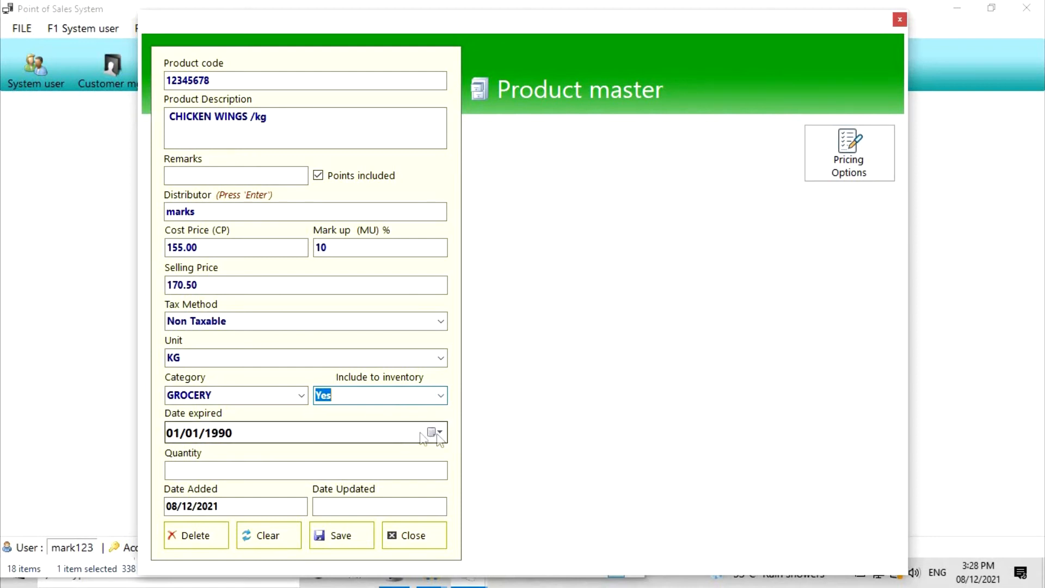
- Enter expiry date 12/25/2023 and quantity 0, then save the product
{"action": "left_click", "coordinate": [175, 433]}
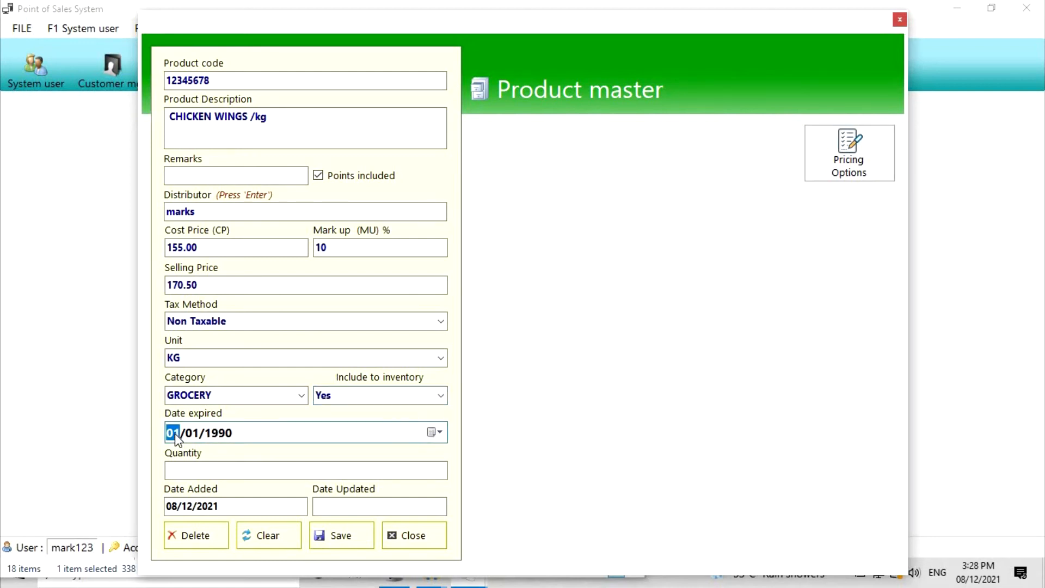
{"action": "left_click", "coordinate": [434, 432]}
{"action": "left_click", "coordinate": [210, 437]}
{"action": "type", "text": "12252023"}
{"action": "left_click", "coordinate": [244, 469]}
{"action": "type", "text": "100"}
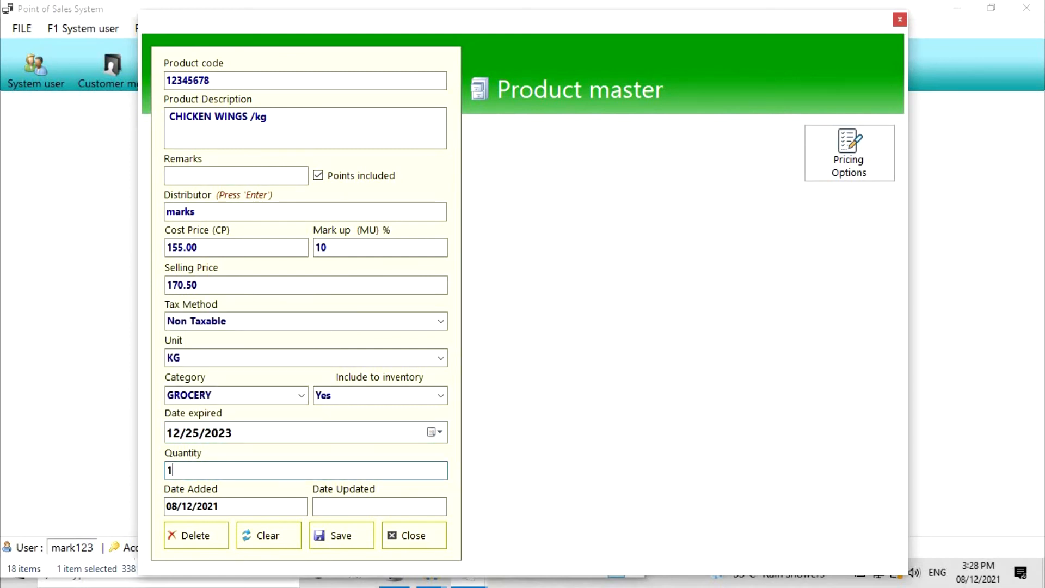
{"action": "key", "text": "BackSpace"}
{"action": "key", "text": "BackSpace"}
{"action": "key", "text": "BackSpace"}
{"action": "type", "text": "0"}
{"action": "left_click", "coordinate": [342, 535]}
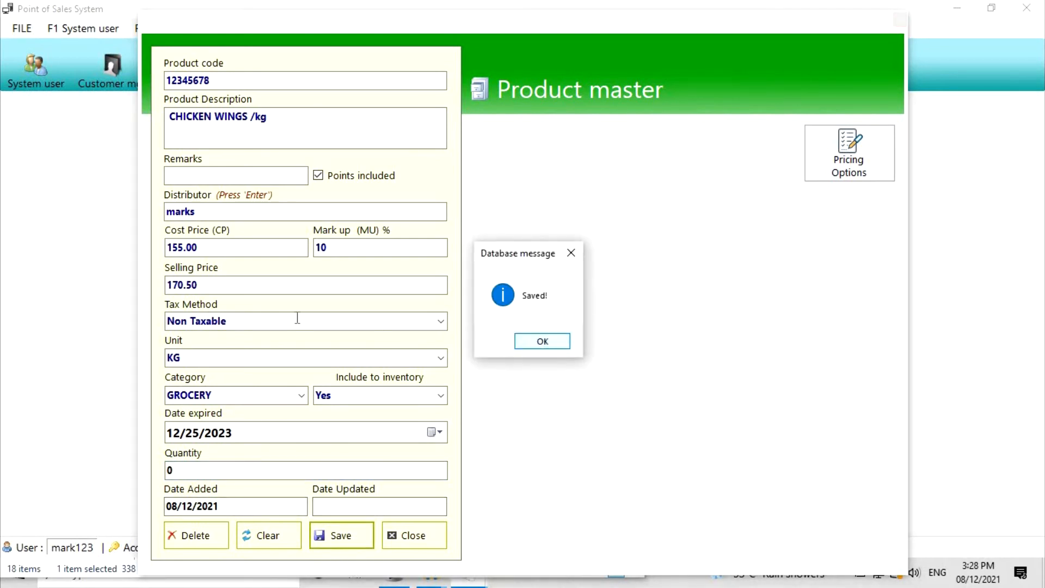
{"action": "key", "text": "Return"}
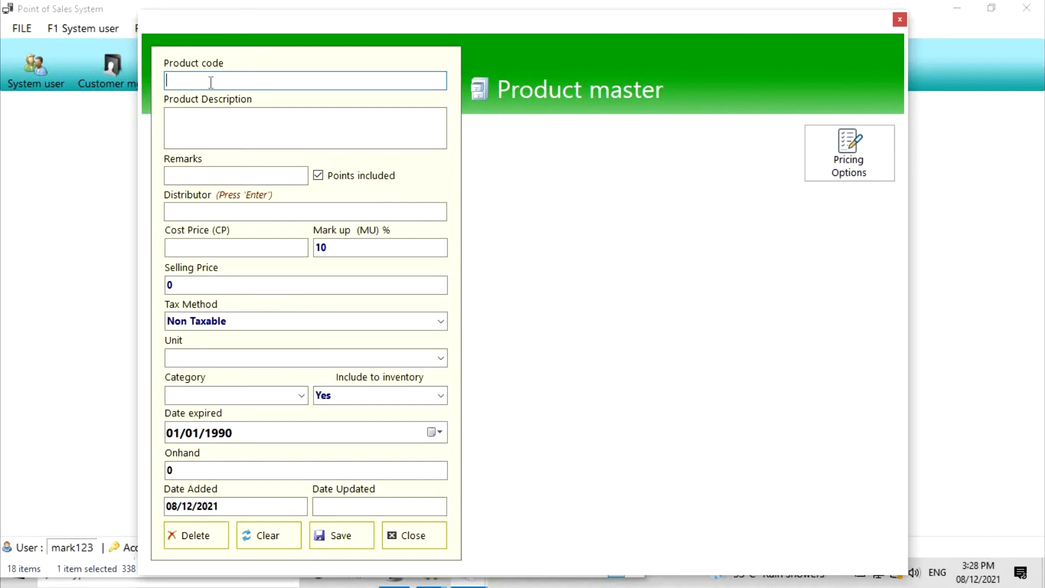
- Search for CHICKEN and load CHICKEN WINGS /kg into the product form
{"action": "key", "text": "Return"}
{"action": "type", "text": "CHICKEN"}
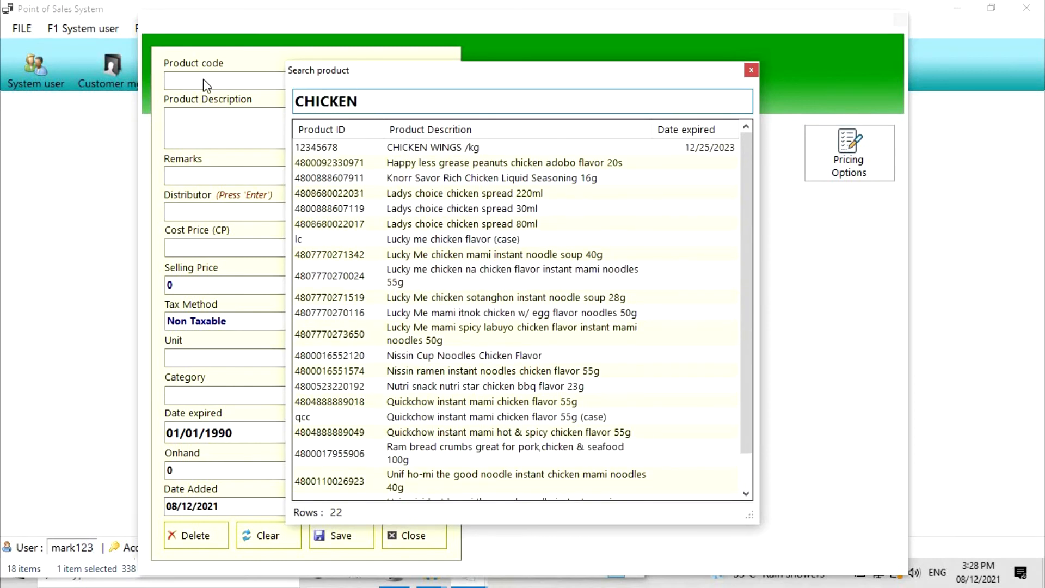
{"action": "key", "text": "Down"}
{"action": "key", "text": "Return"}
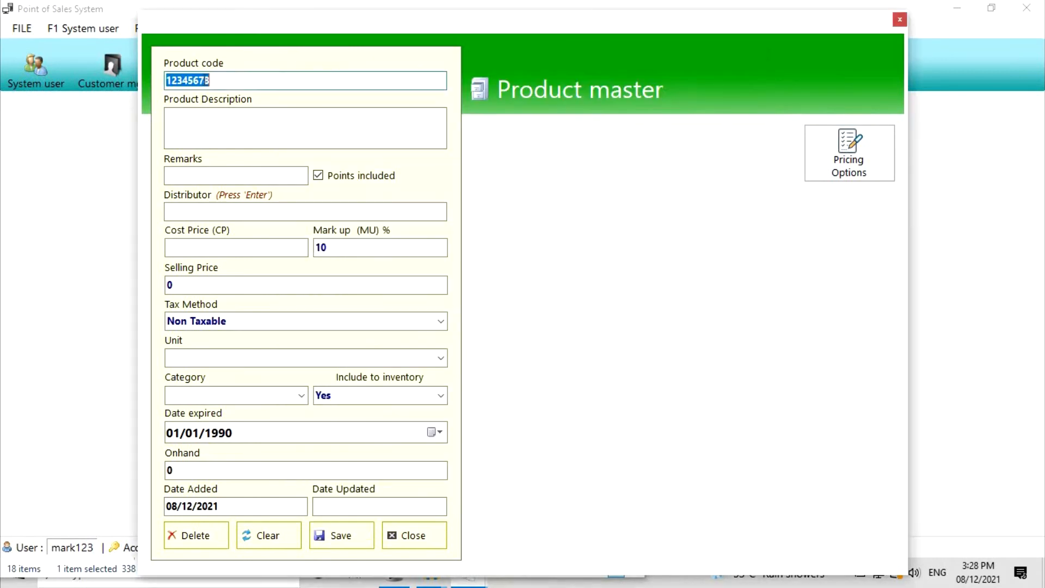
{"action": "key", "text": "Return"}
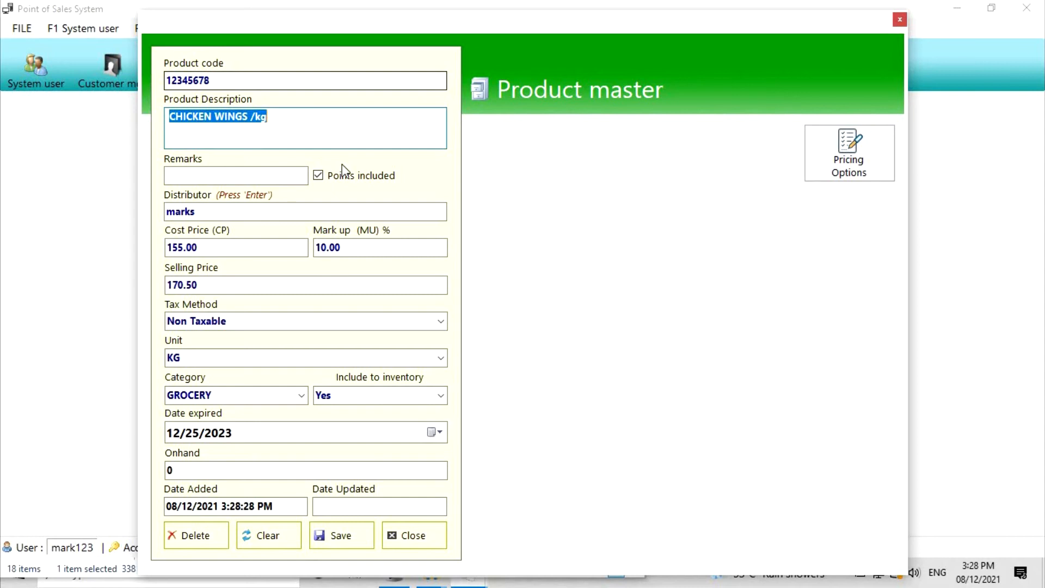
{"action": "left_click", "coordinate": [292, 131]}
- Change the cost price to 180.00, making the selling price 198.00, and save
{"action": "left_click", "coordinate": [228, 248]}
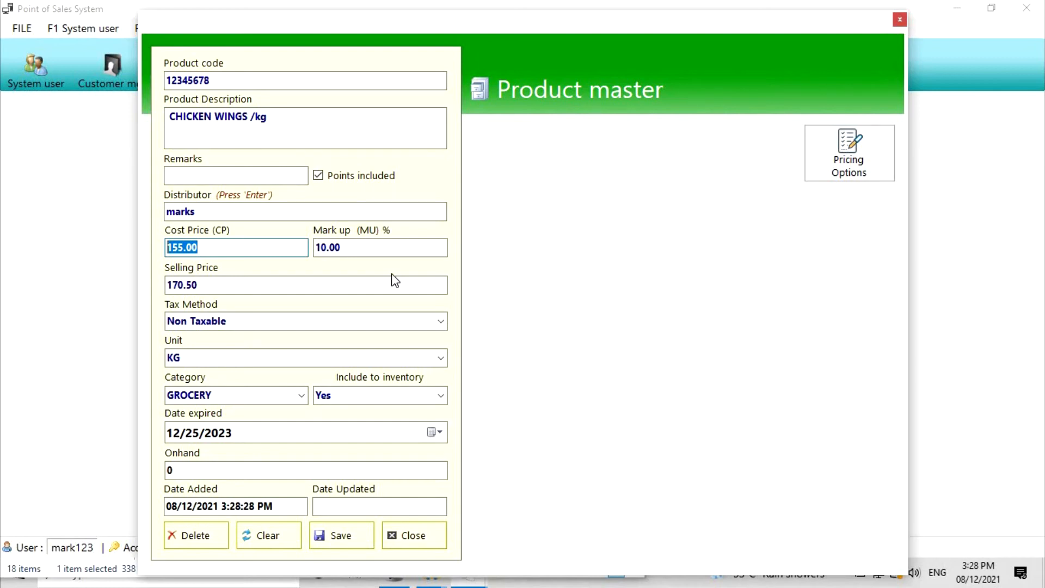
{"action": "type", "text": "180"}
{"action": "key", "text": "Return"}
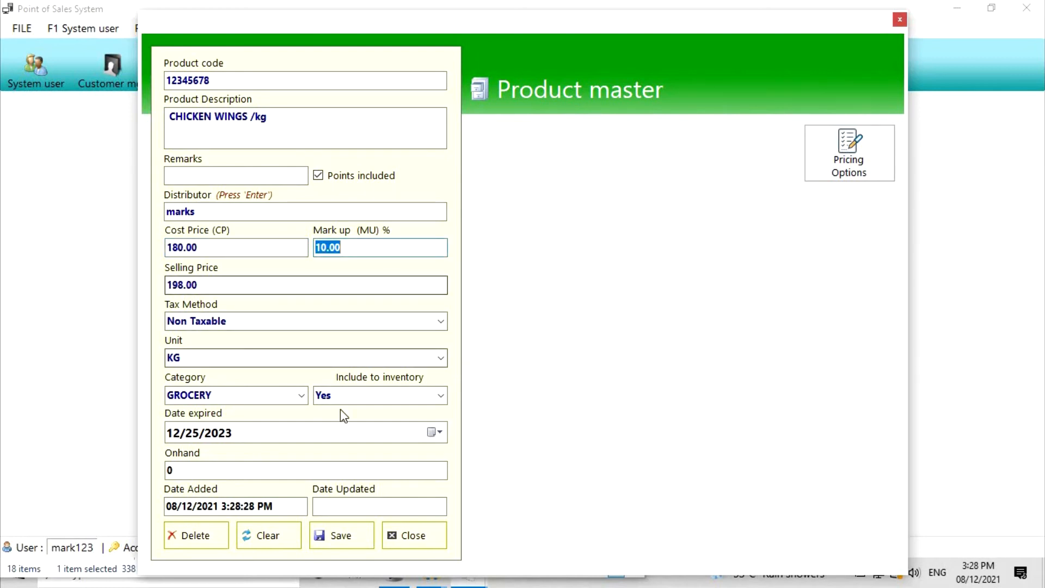
{"action": "left_click", "coordinate": [345, 536]}
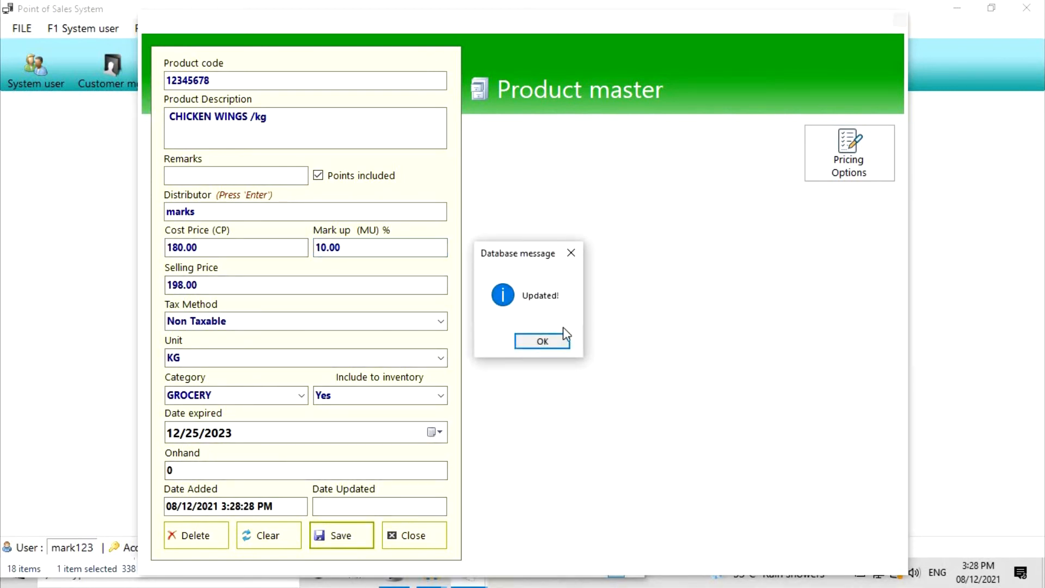
{"action": "left_click", "coordinate": [560, 341]}
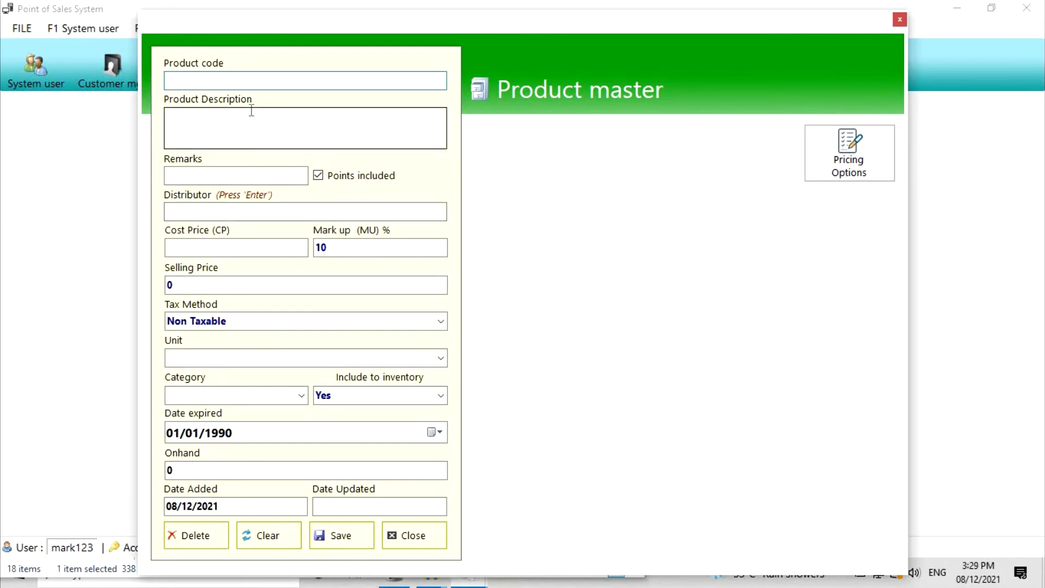
{"action": "key", "text": "Return"}
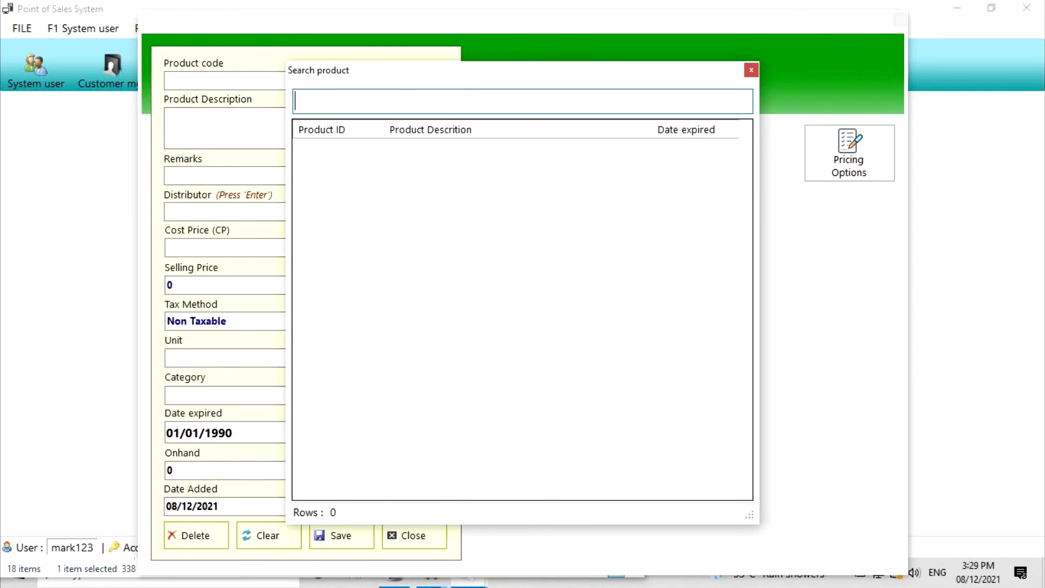
{"action": "type", "text": "SPEED"}
{"action": "key", "text": "Down"}
{"action": "key", "text": "Down"}
{"action": "key", "text": "Down"}
{"action": "key", "text": "Down"}
{"action": "key", "text": "Down"}
{"action": "key", "text": "Down"}
{"action": "key", "text": "Down"}
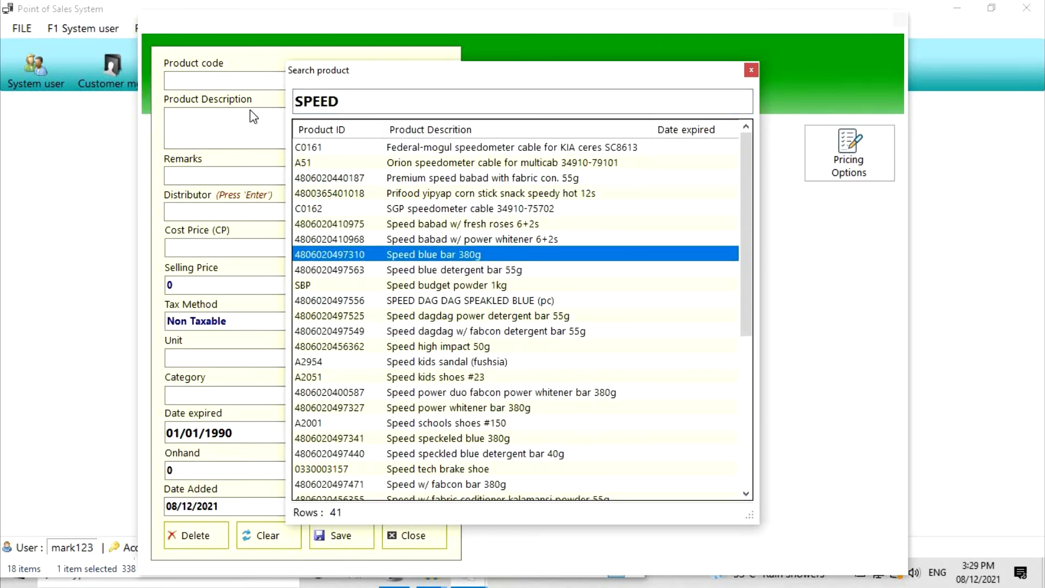
{"action": "key", "text": "Return"}
{"action": "key", "text": "Tab"}
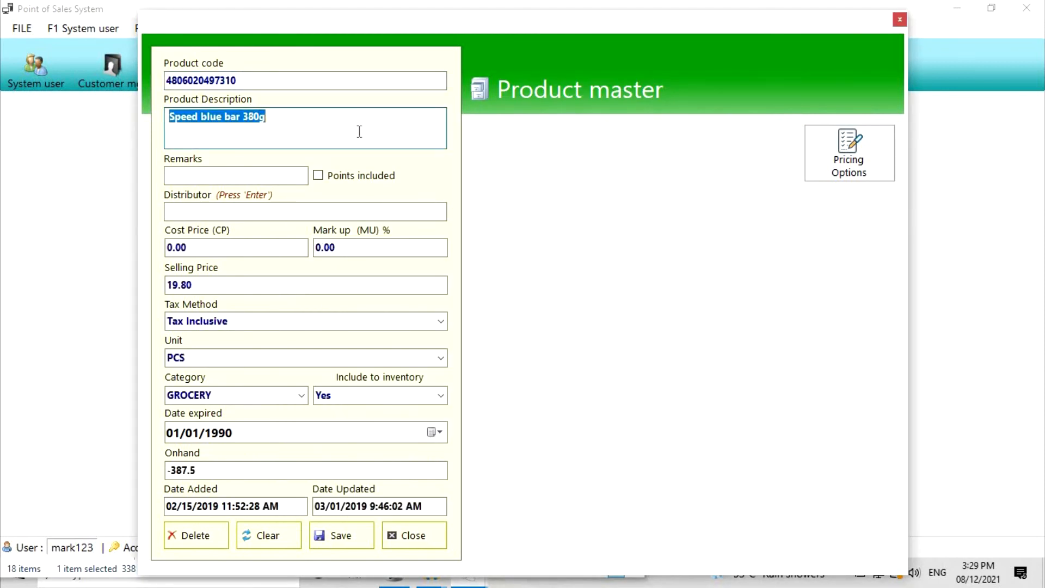
- Add the pricing option 'speed blue bar /cut' at 5.50
{"action": "left_click", "coordinate": [837, 167]}
{"action": "type", "text": "spee"}
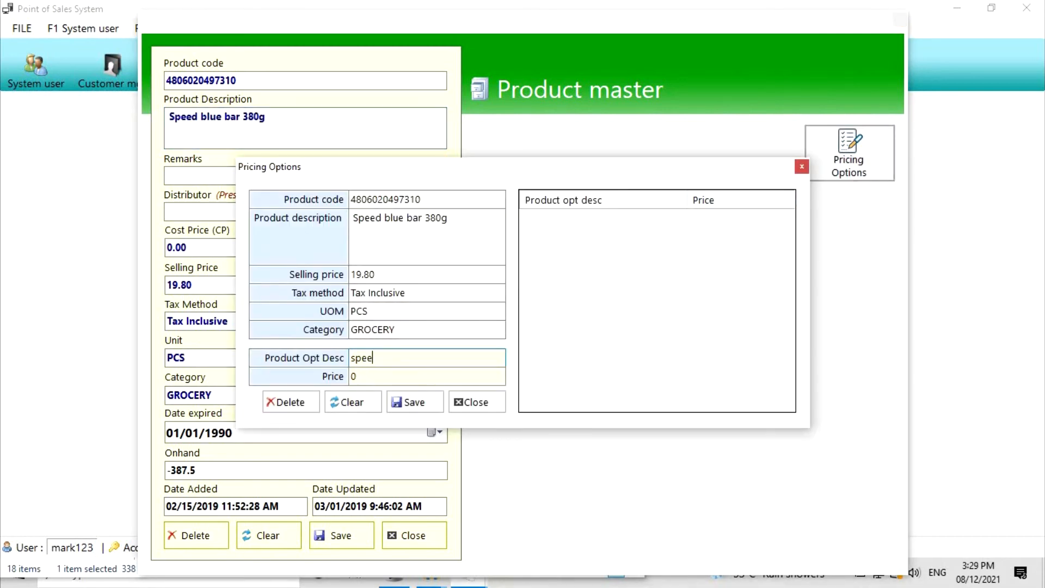
{"action": "type", "text": "d blue bar /cut"}
{"action": "key", "text": "Tab"}
{"action": "type", "text": "5.50"}
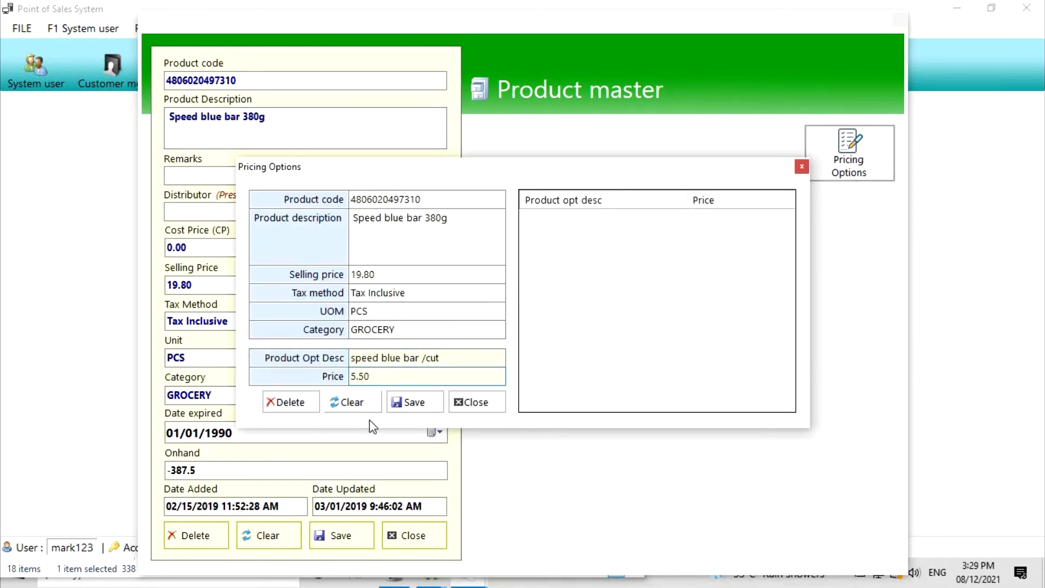
{"action": "left_click", "coordinate": [401, 406]}
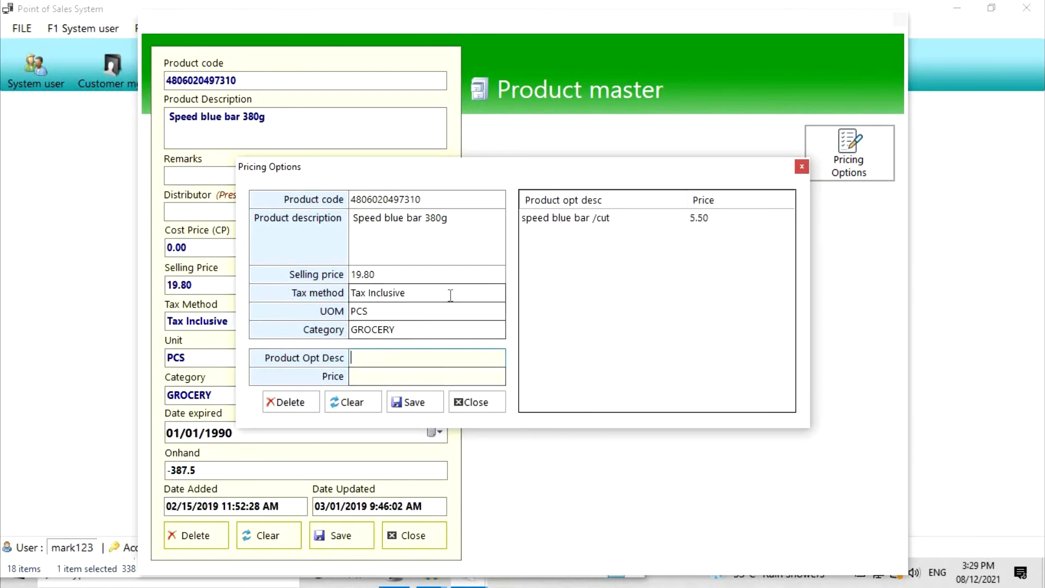
- Change the option's price to 6.50, then delete the option
{"action": "left_click", "coordinate": [592, 220]}
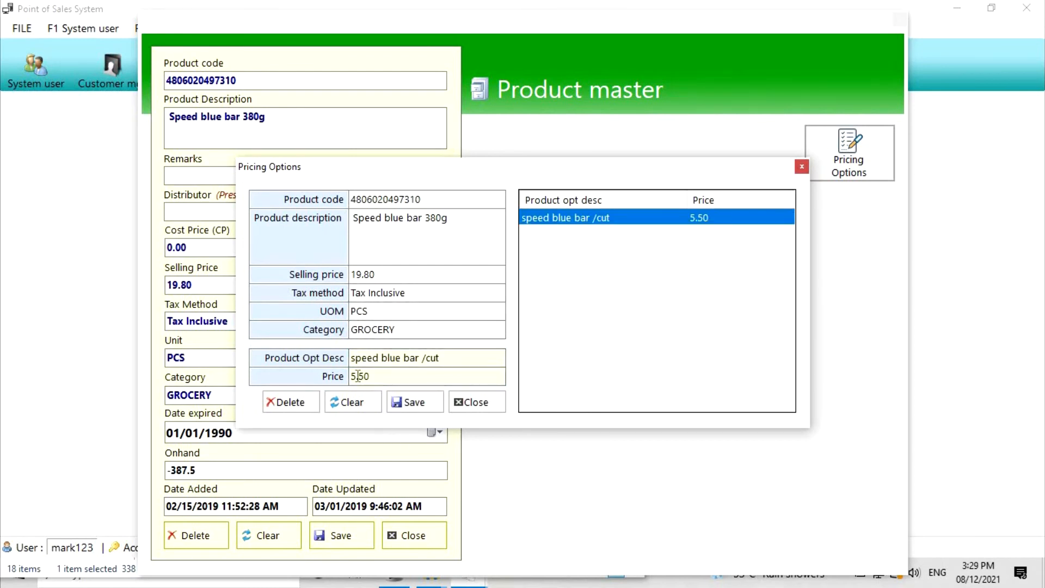
{"action": "left_click_drag", "start_coordinate": [357, 376], "coordinate": [345, 376]}
{"action": "type", "text": "6"}
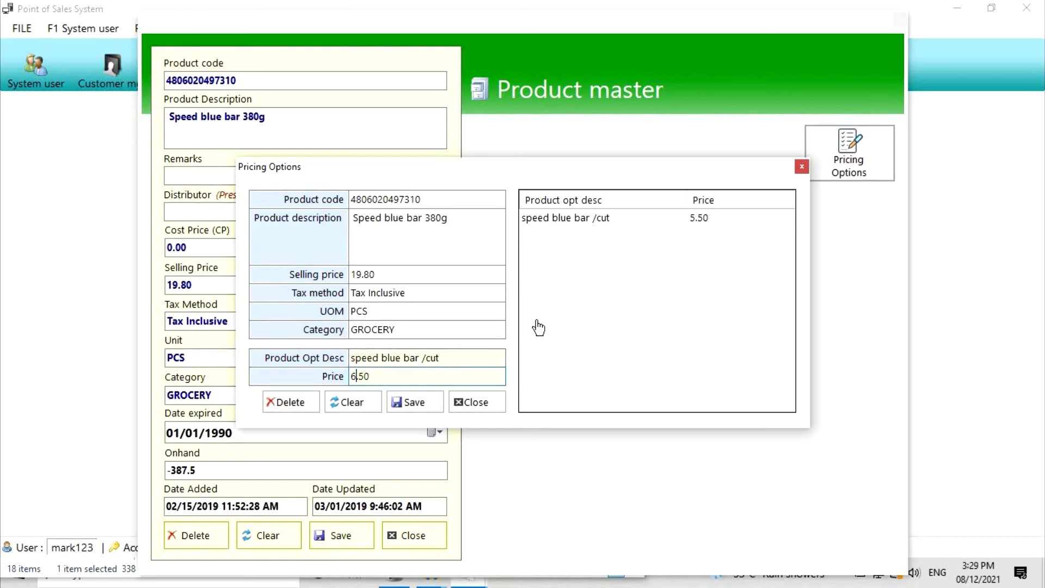
{"action": "left_click", "coordinate": [415, 406]}
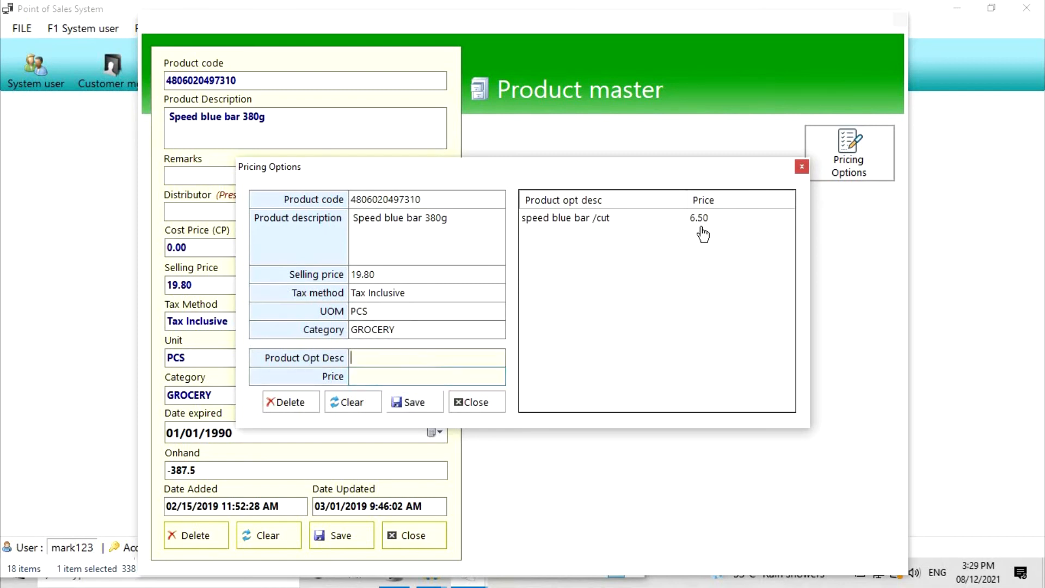
{"action": "left_click", "coordinate": [574, 220]}
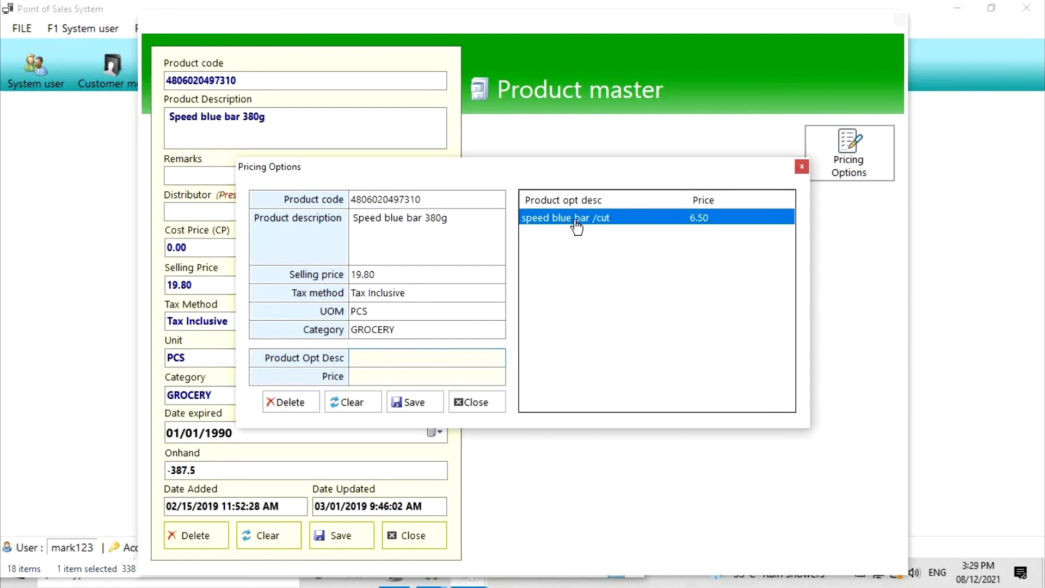
{"action": "left_click", "coordinate": [290, 404]}
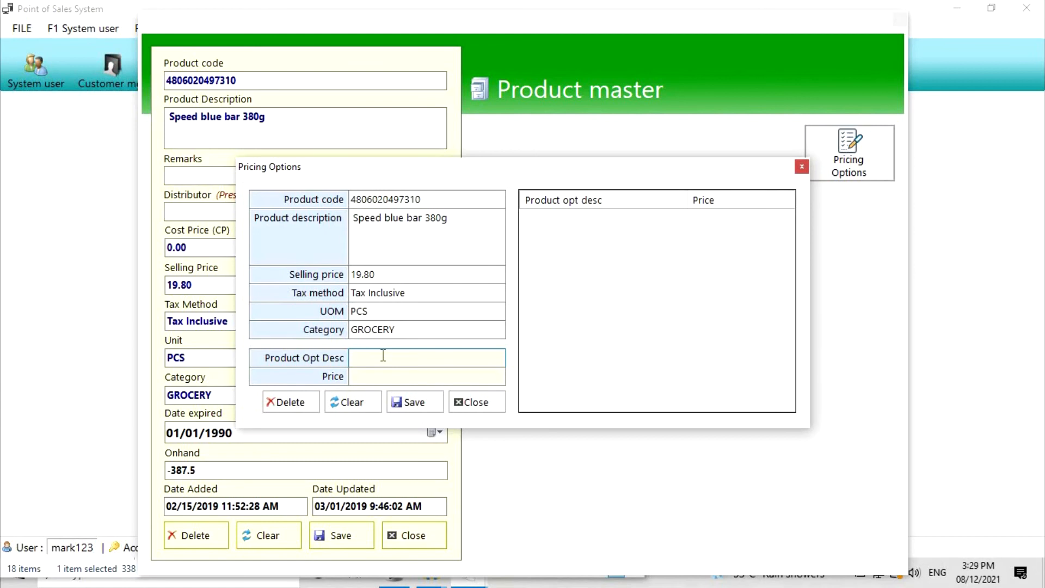
- Re-add 'speed blue bar /cut' at 5.50 and close the pricing options
{"action": "type", "text": "speed blue bar /cut"}
{"action": "key", "text": "Tab"}
{"action": "type", "text": "5.5"}
{"action": "left_click", "coordinate": [410, 405]}
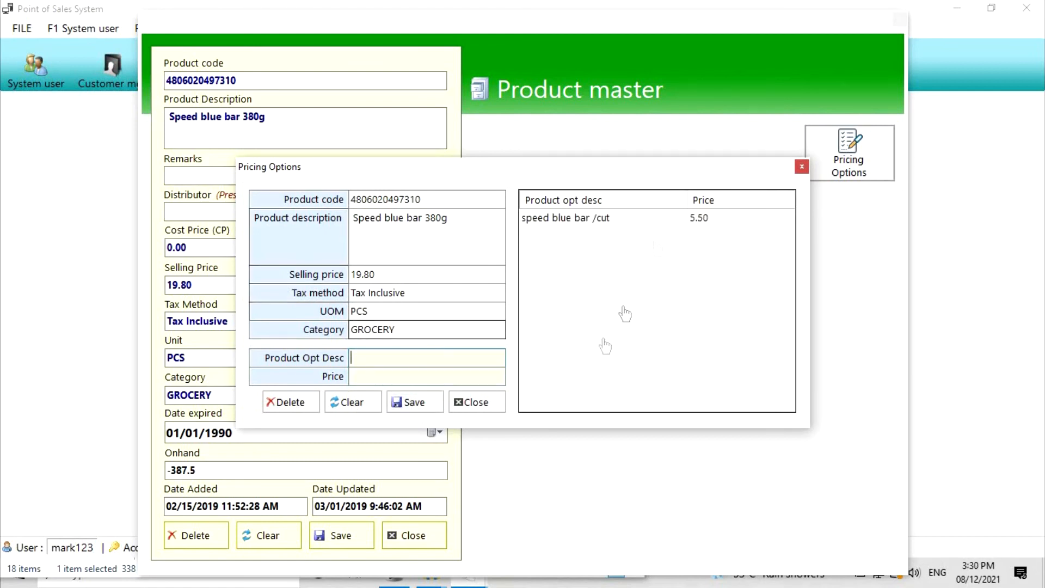
{"action": "left_click", "coordinate": [802, 166]}
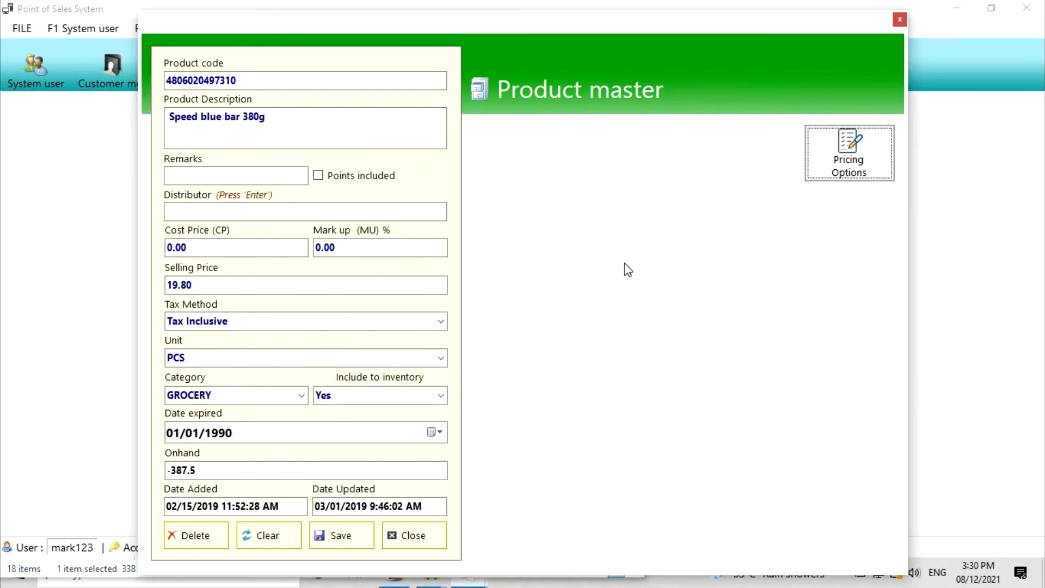
- Close Product master and load the full product masterlist
{"action": "left_click", "coordinate": [414, 536]}
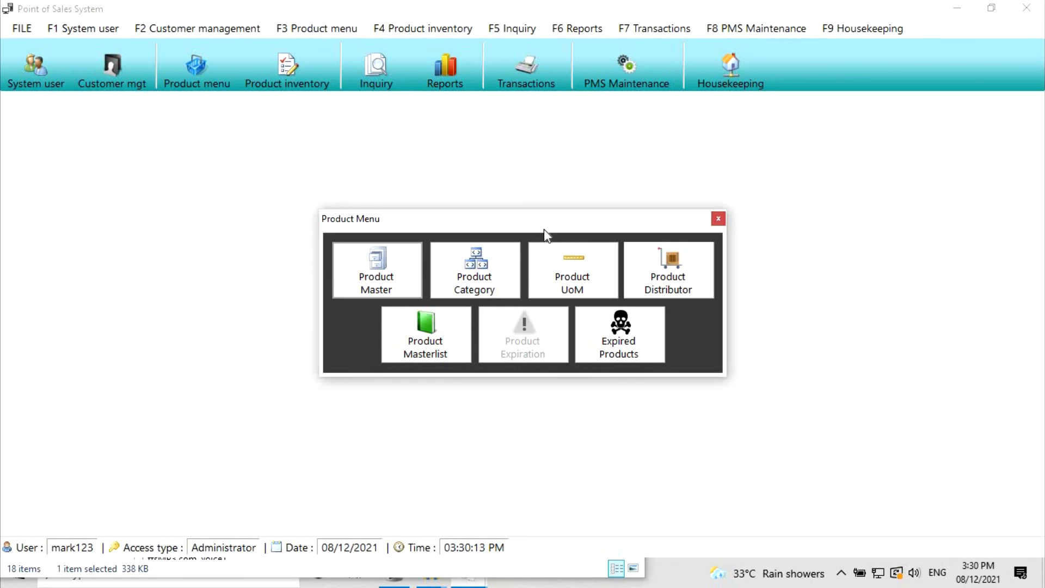
{"action": "left_click", "coordinate": [424, 340]}
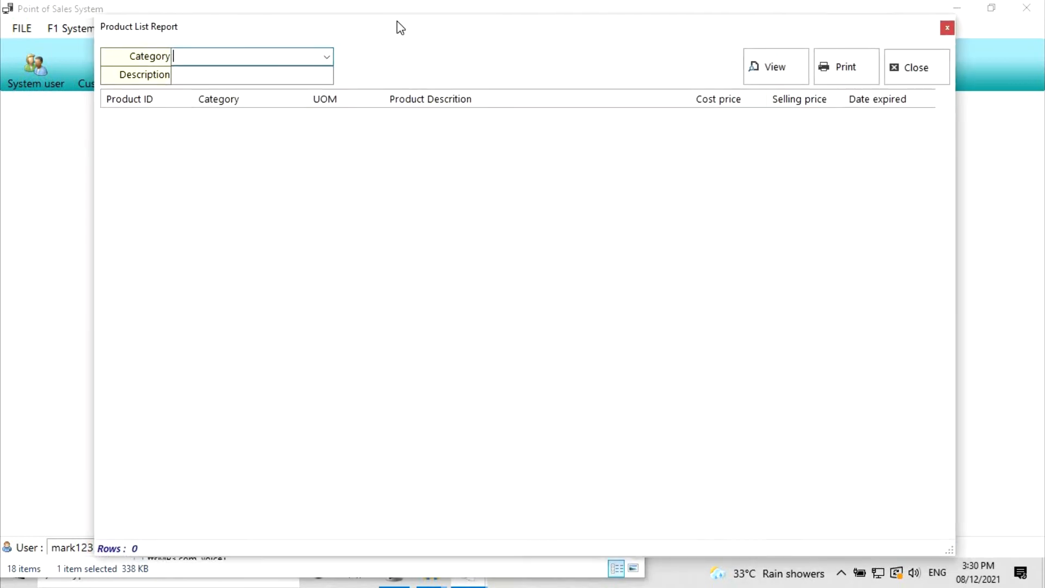
{"action": "left_click", "coordinate": [762, 68]}
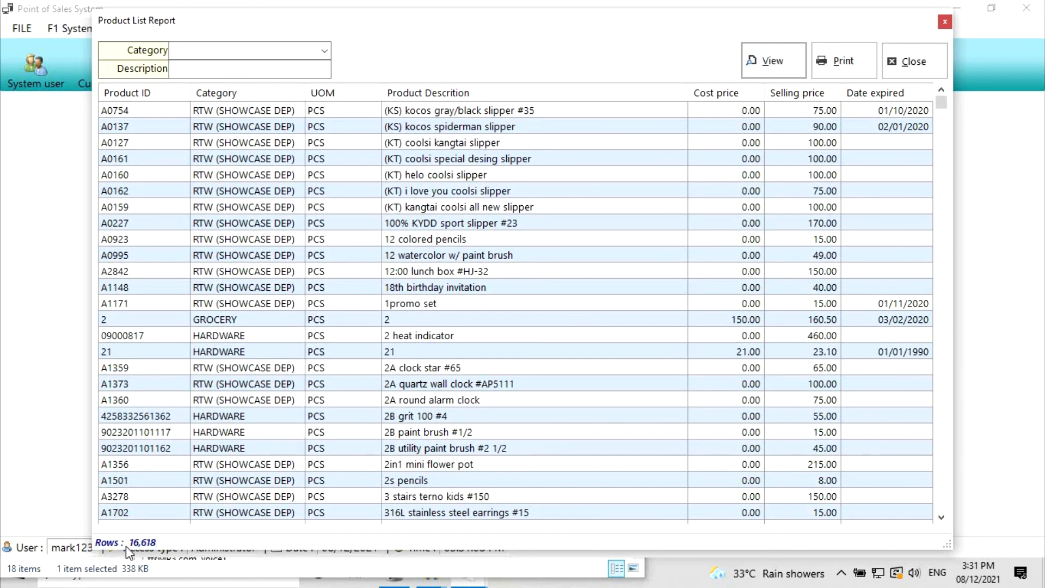
- Filter to GROCERY item 555 meat loaf 150g, preview its printable report, then close
{"action": "left_click", "coordinate": [325, 49]}
{"action": "left_click", "coordinate": [256, 61]}
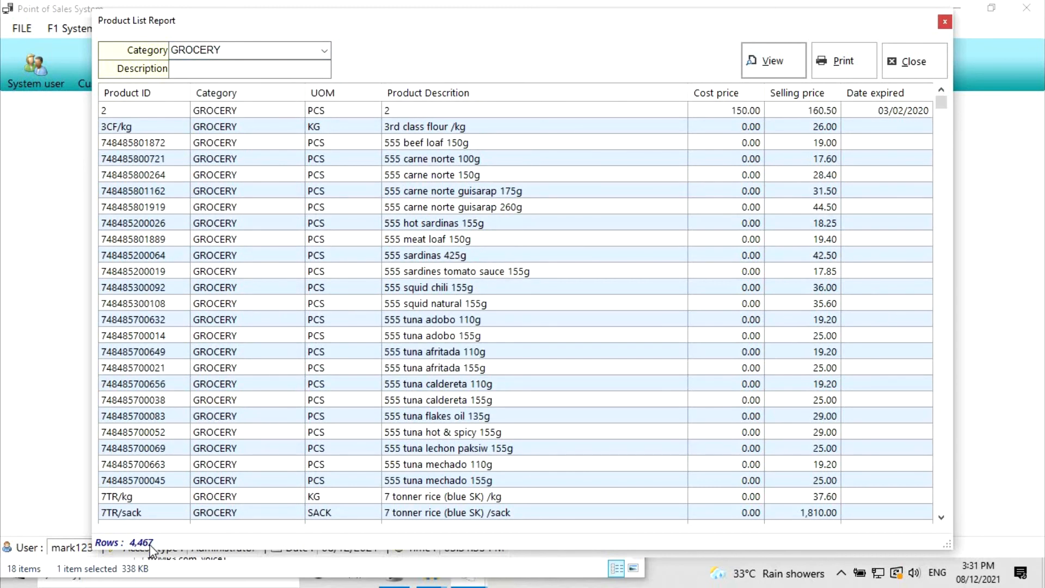
{"action": "left_click", "coordinate": [273, 71]}
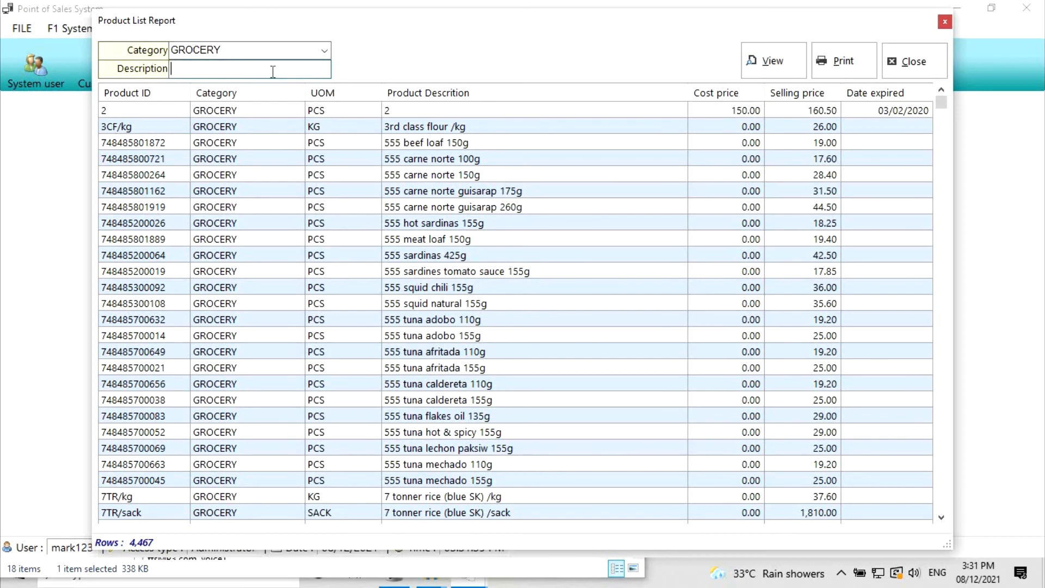
{"action": "type", "text": "555 meat loaf 150g"}
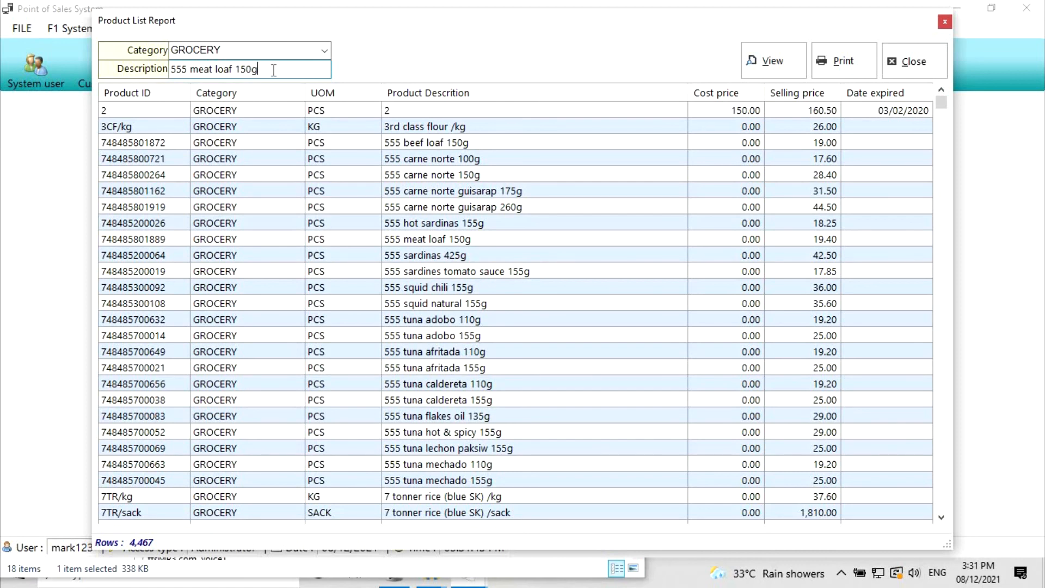
{"action": "left_click", "coordinate": [756, 68]}
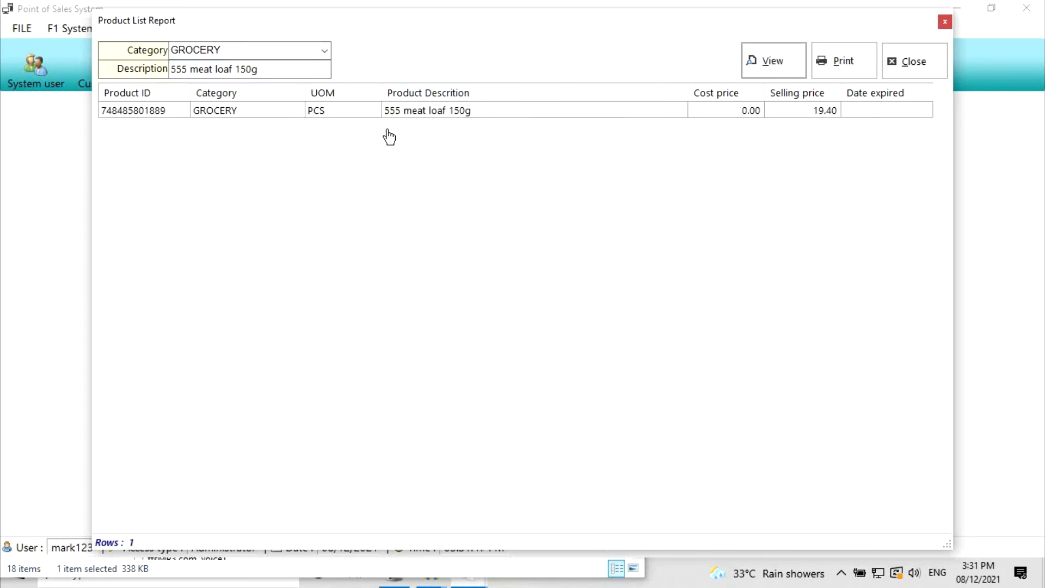
{"action": "left_click", "coordinate": [841, 72]}
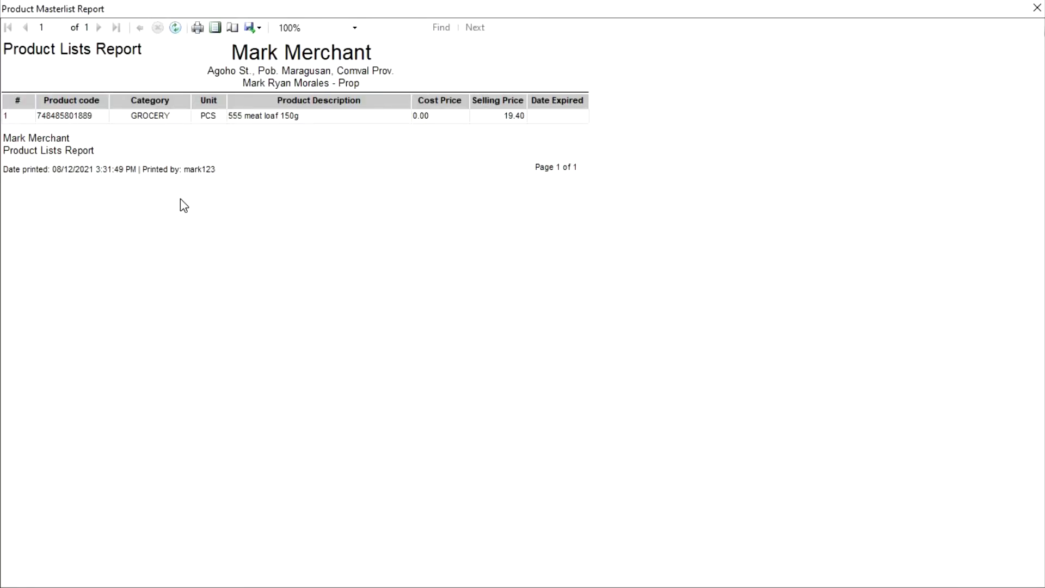
{"action": "left_click", "coordinate": [1037, 8]}
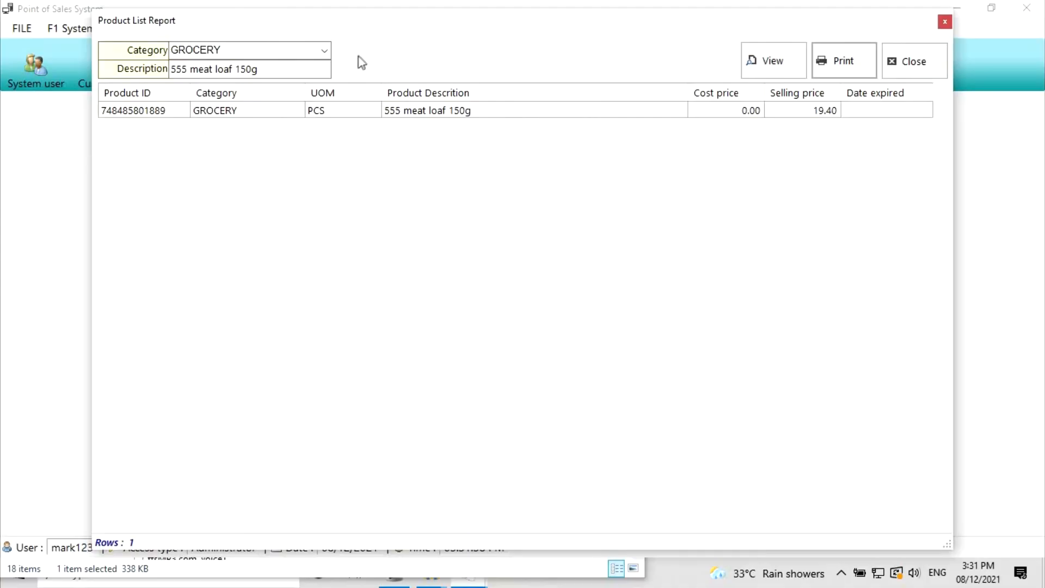
{"action": "left_click", "coordinate": [902, 62]}
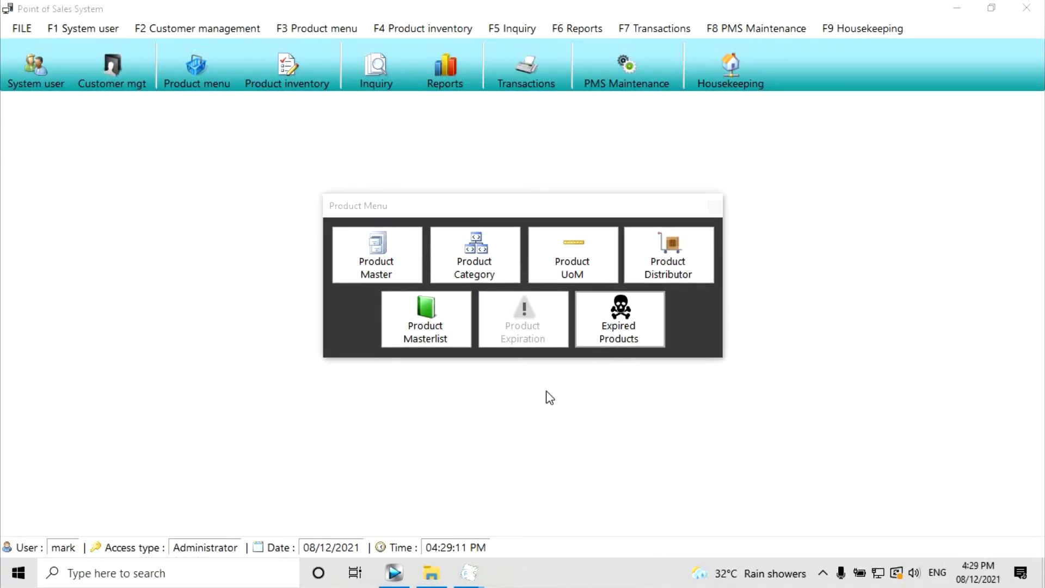
- List the products that expired between 08/12/2018 and 08/12/2021 in the Expired Products window
{"action": "left_click", "coordinate": [641, 328]}
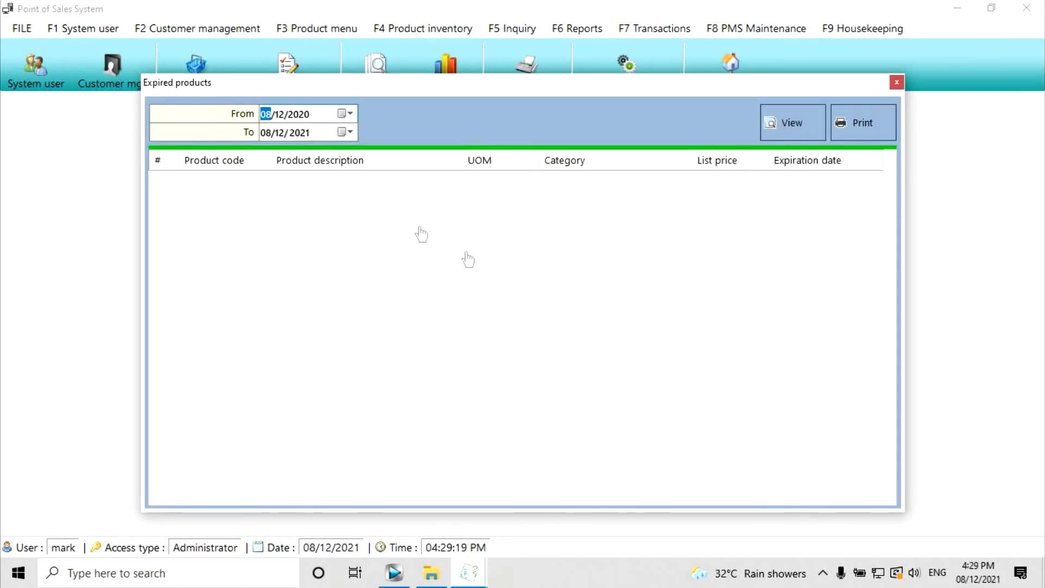
{"action": "left_click", "coordinate": [301, 115]}
{"action": "key", "text": "Down"}
{"action": "key", "text": "Down"}
{"action": "left_click", "coordinate": [796, 123]}
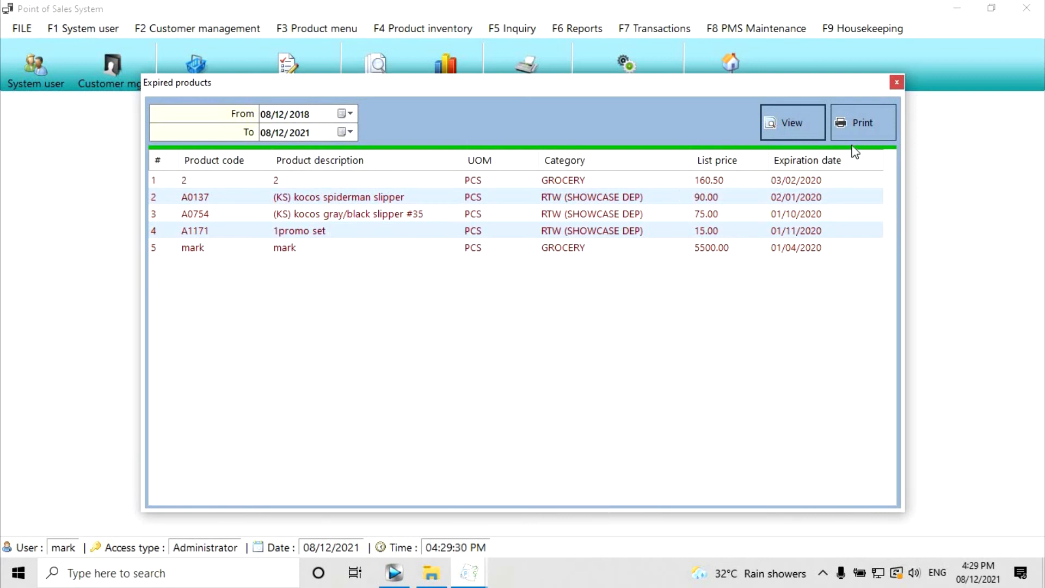
- Preview the printable expired-products report, then close the preview, Expired Products window and Product Menu
{"action": "left_click", "coordinate": [867, 127]}
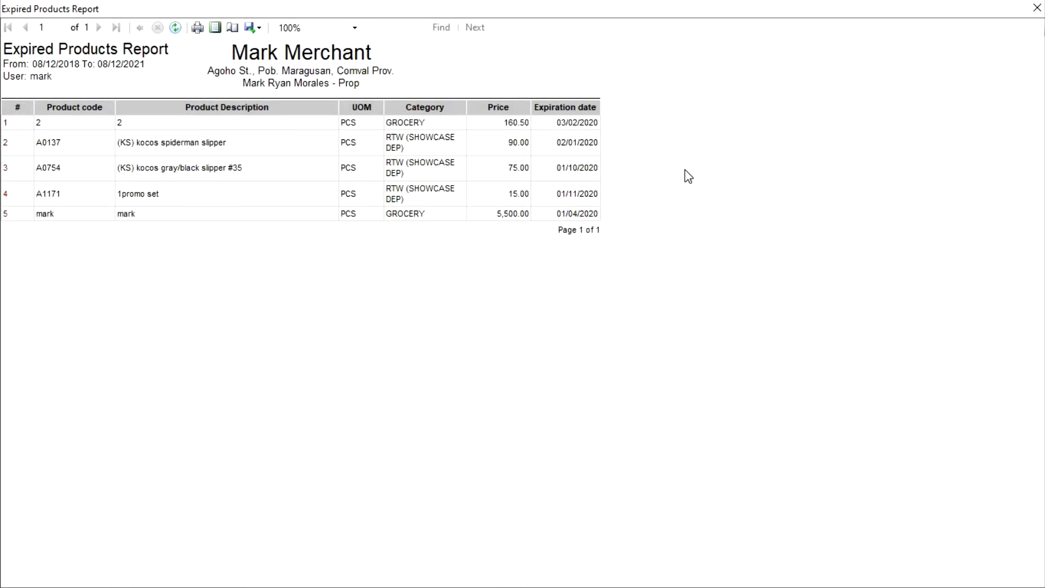
{"action": "left_click", "coordinate": [1037, 8]}
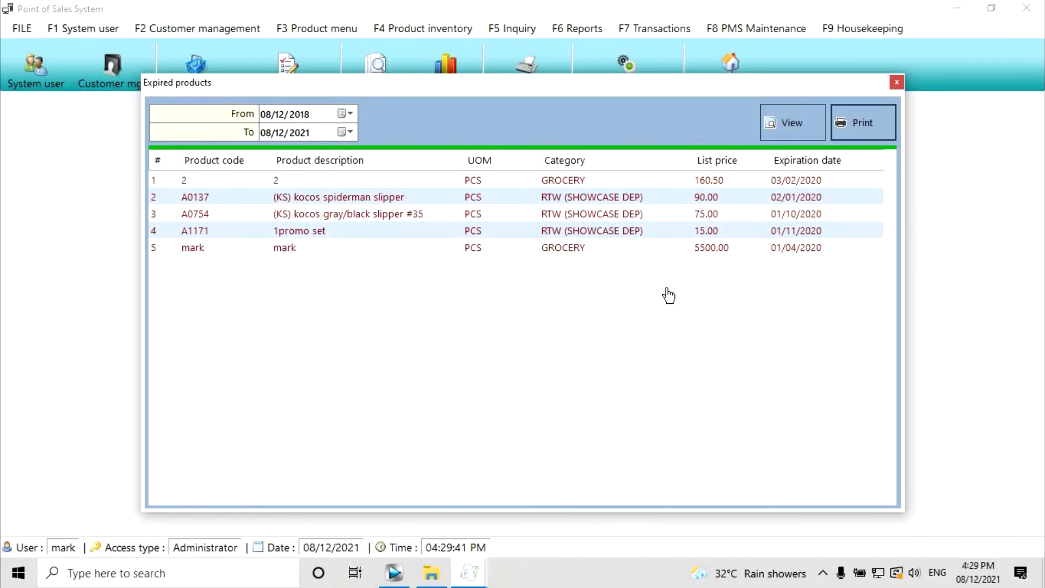
{"action": "left_click", "coordinate": [897, 82]}
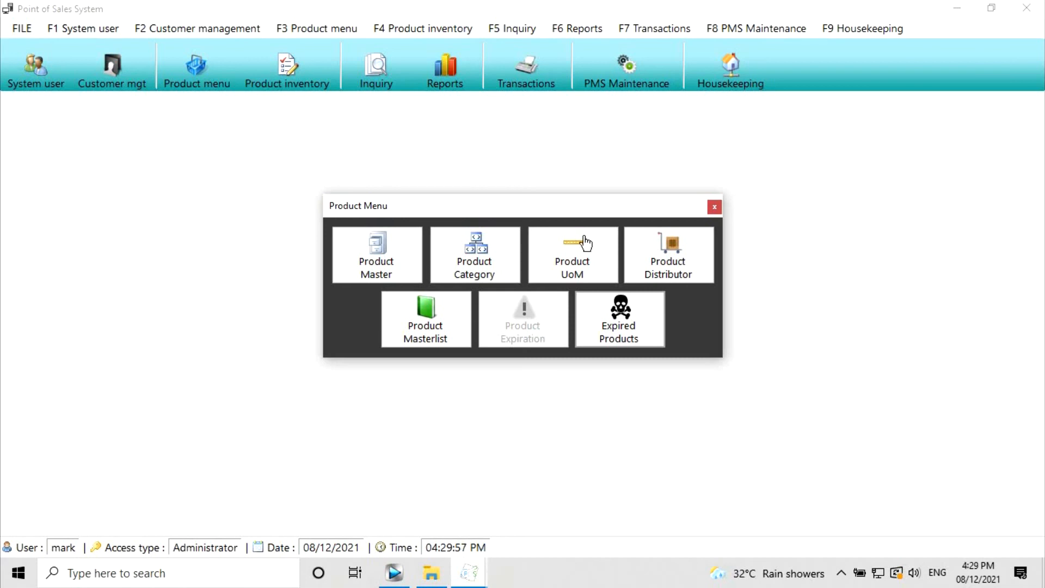
{"action": "left_click", "coordinate": [714, 209]}
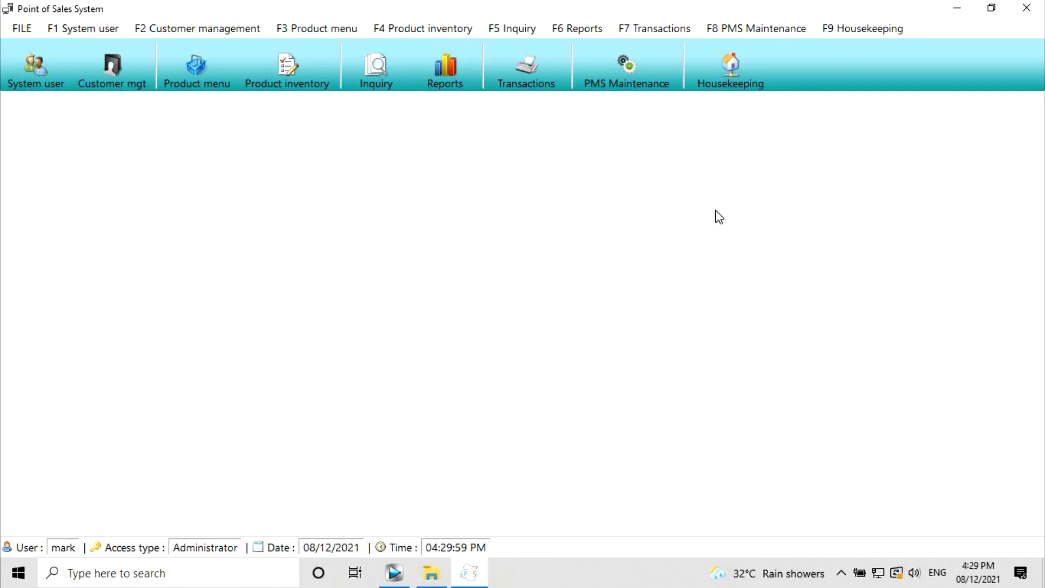